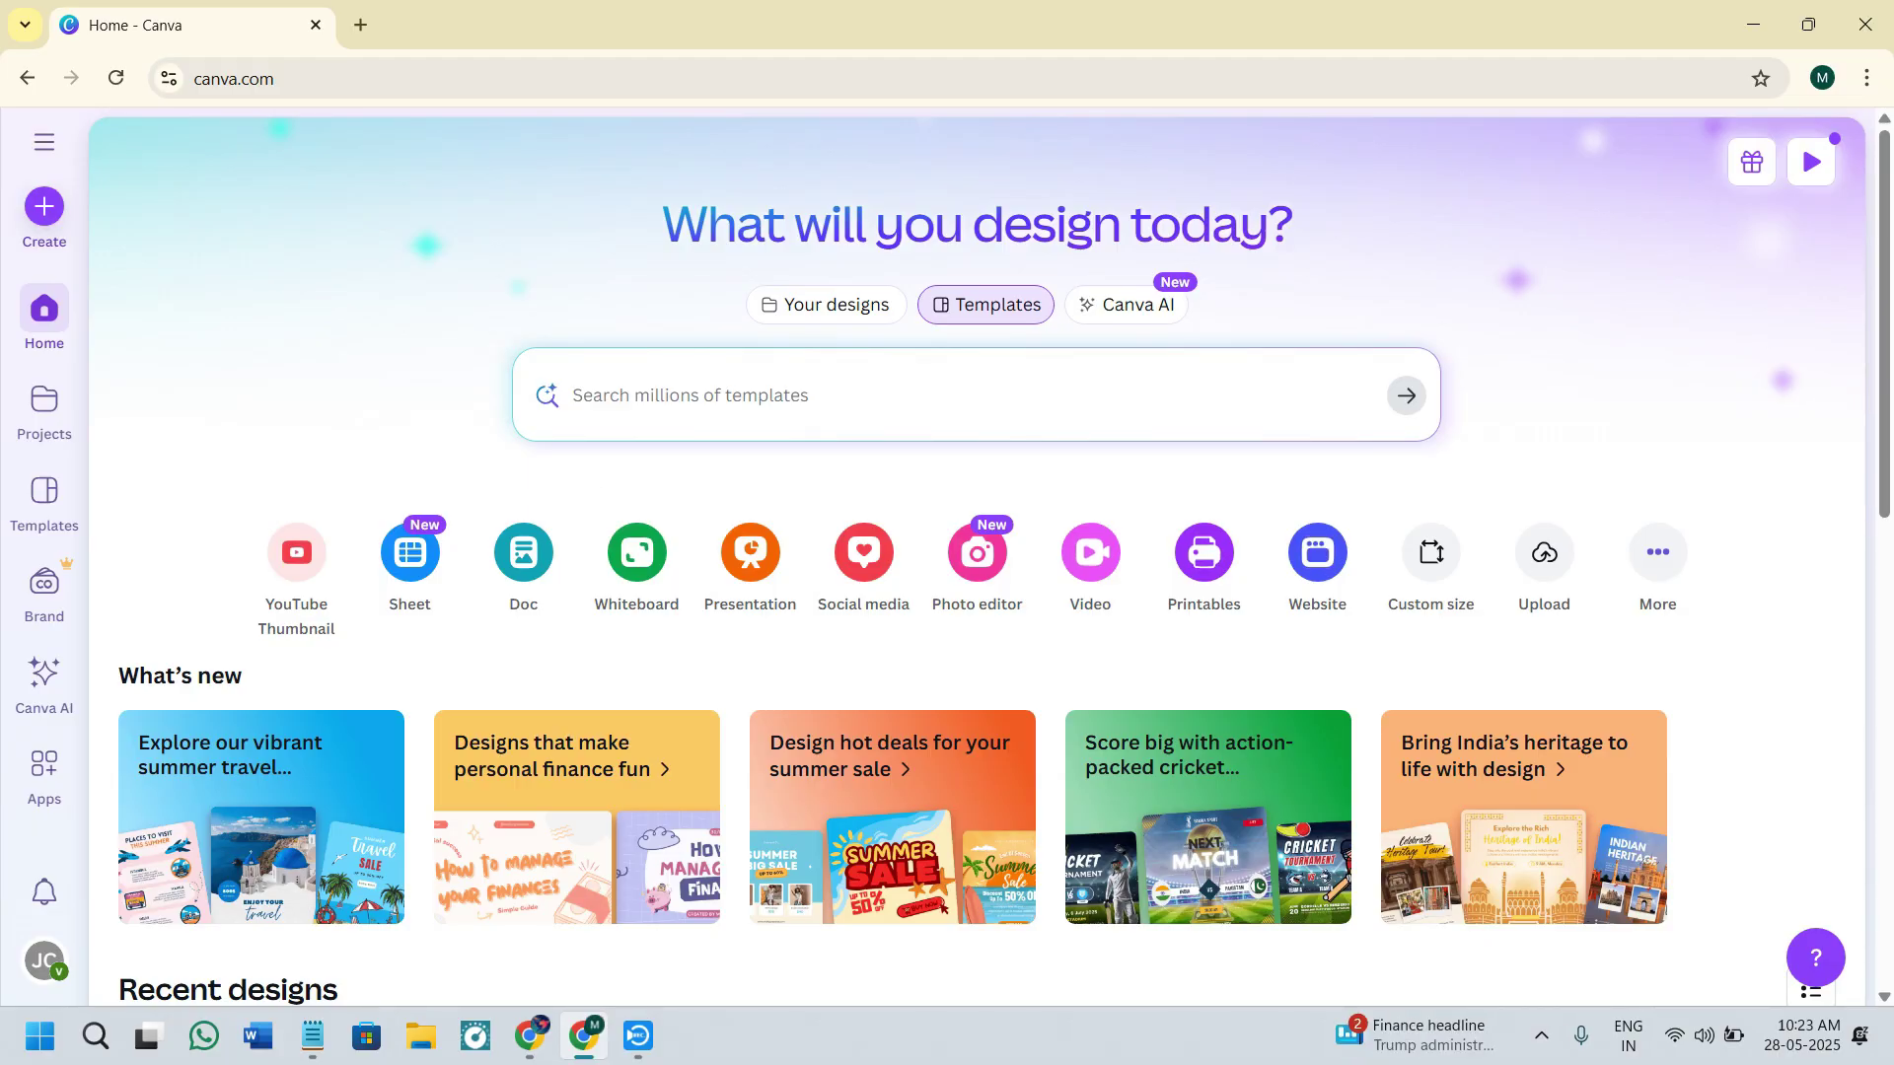
- Create a new blank presentation and close the template suggestions so that only the empty page shows
{"action": "left_click", "coordinate": [434, 78]}
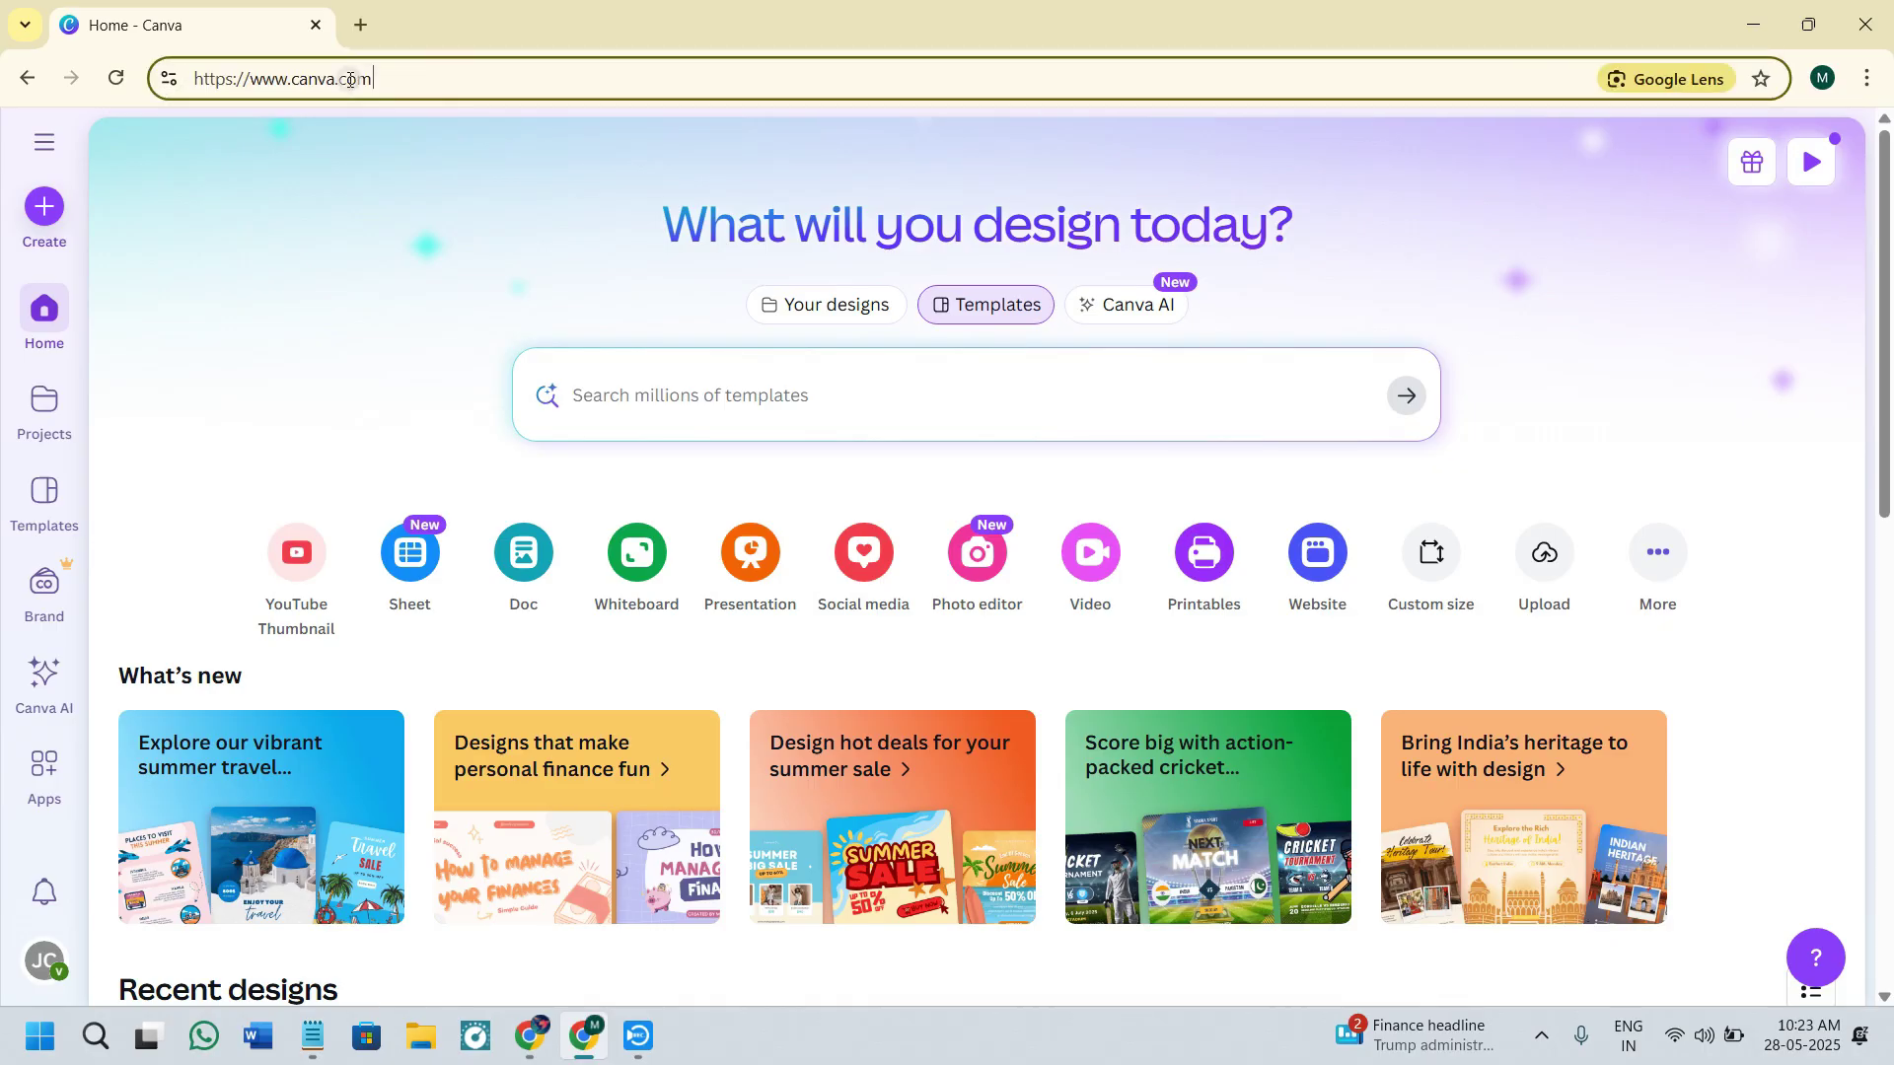
{"action": "key", "text": "ctrl+a"}
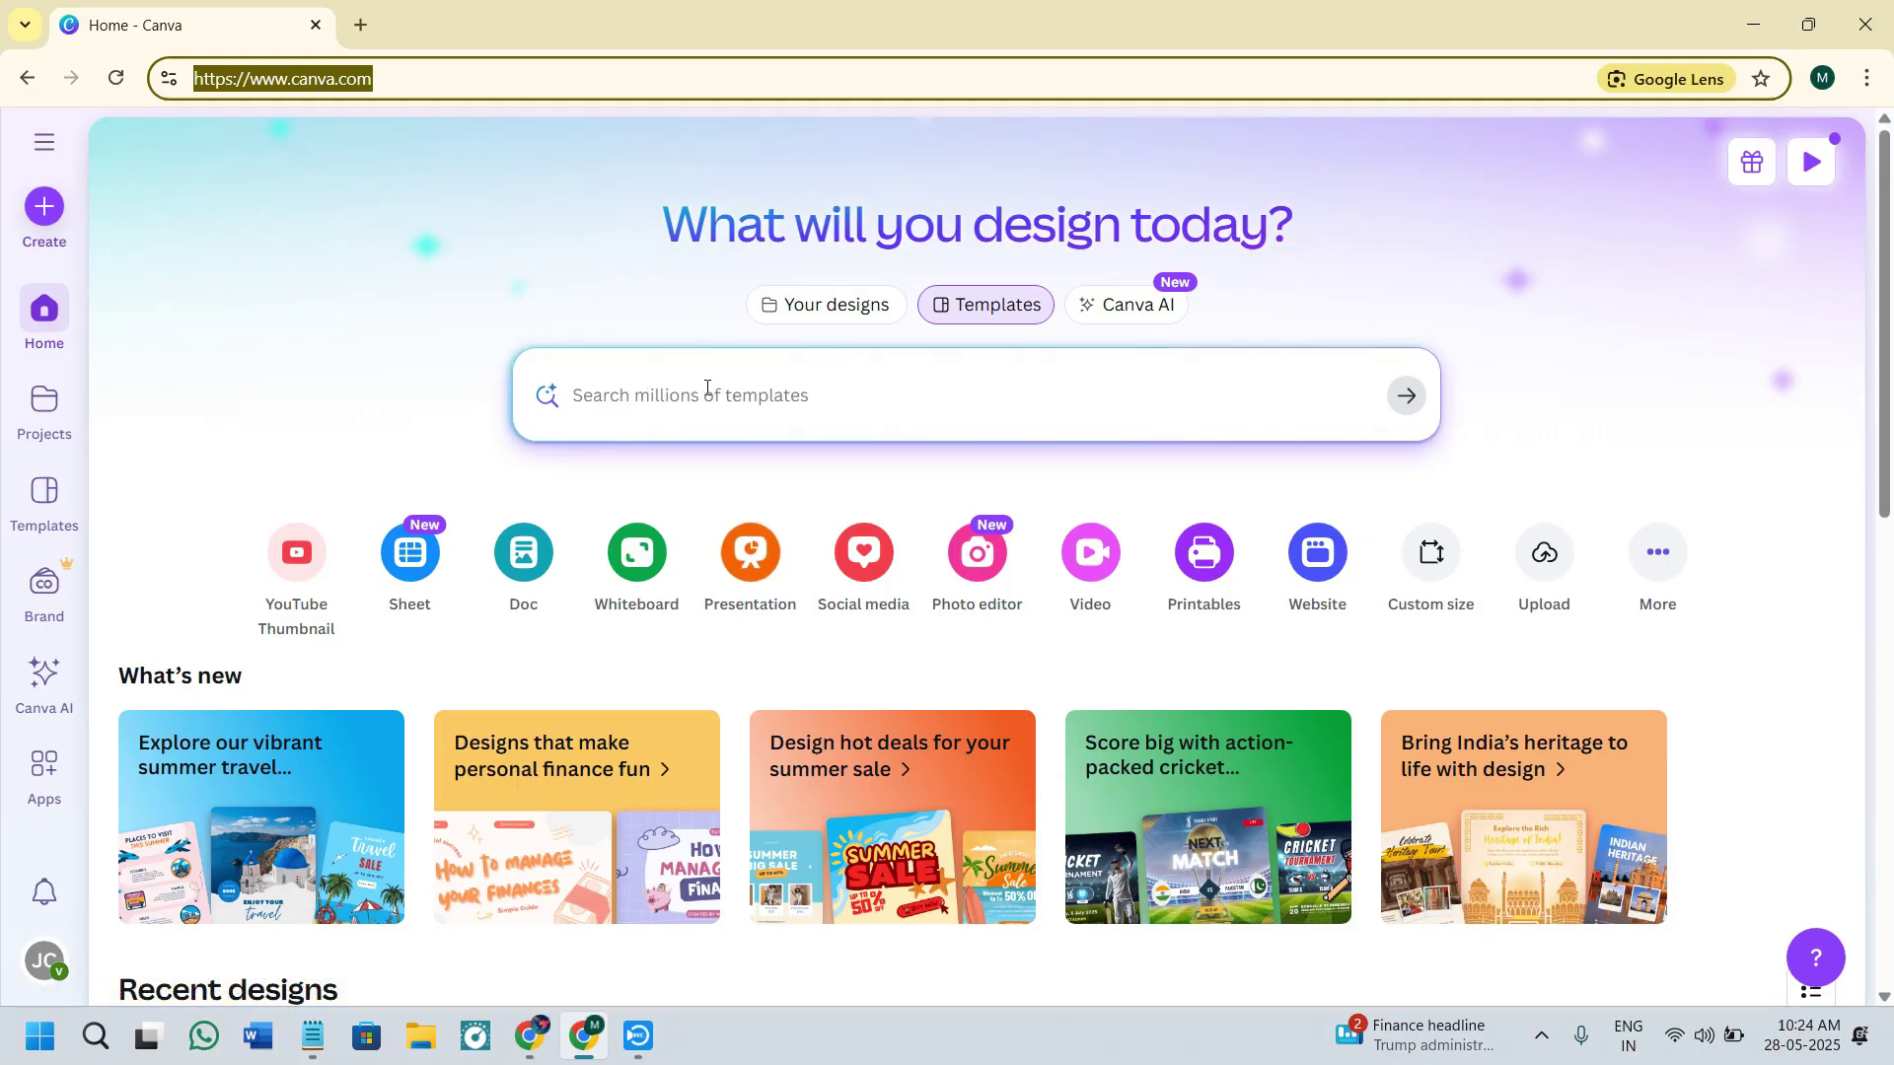
{"action": "left_click", "coordinate": [748, 537]}
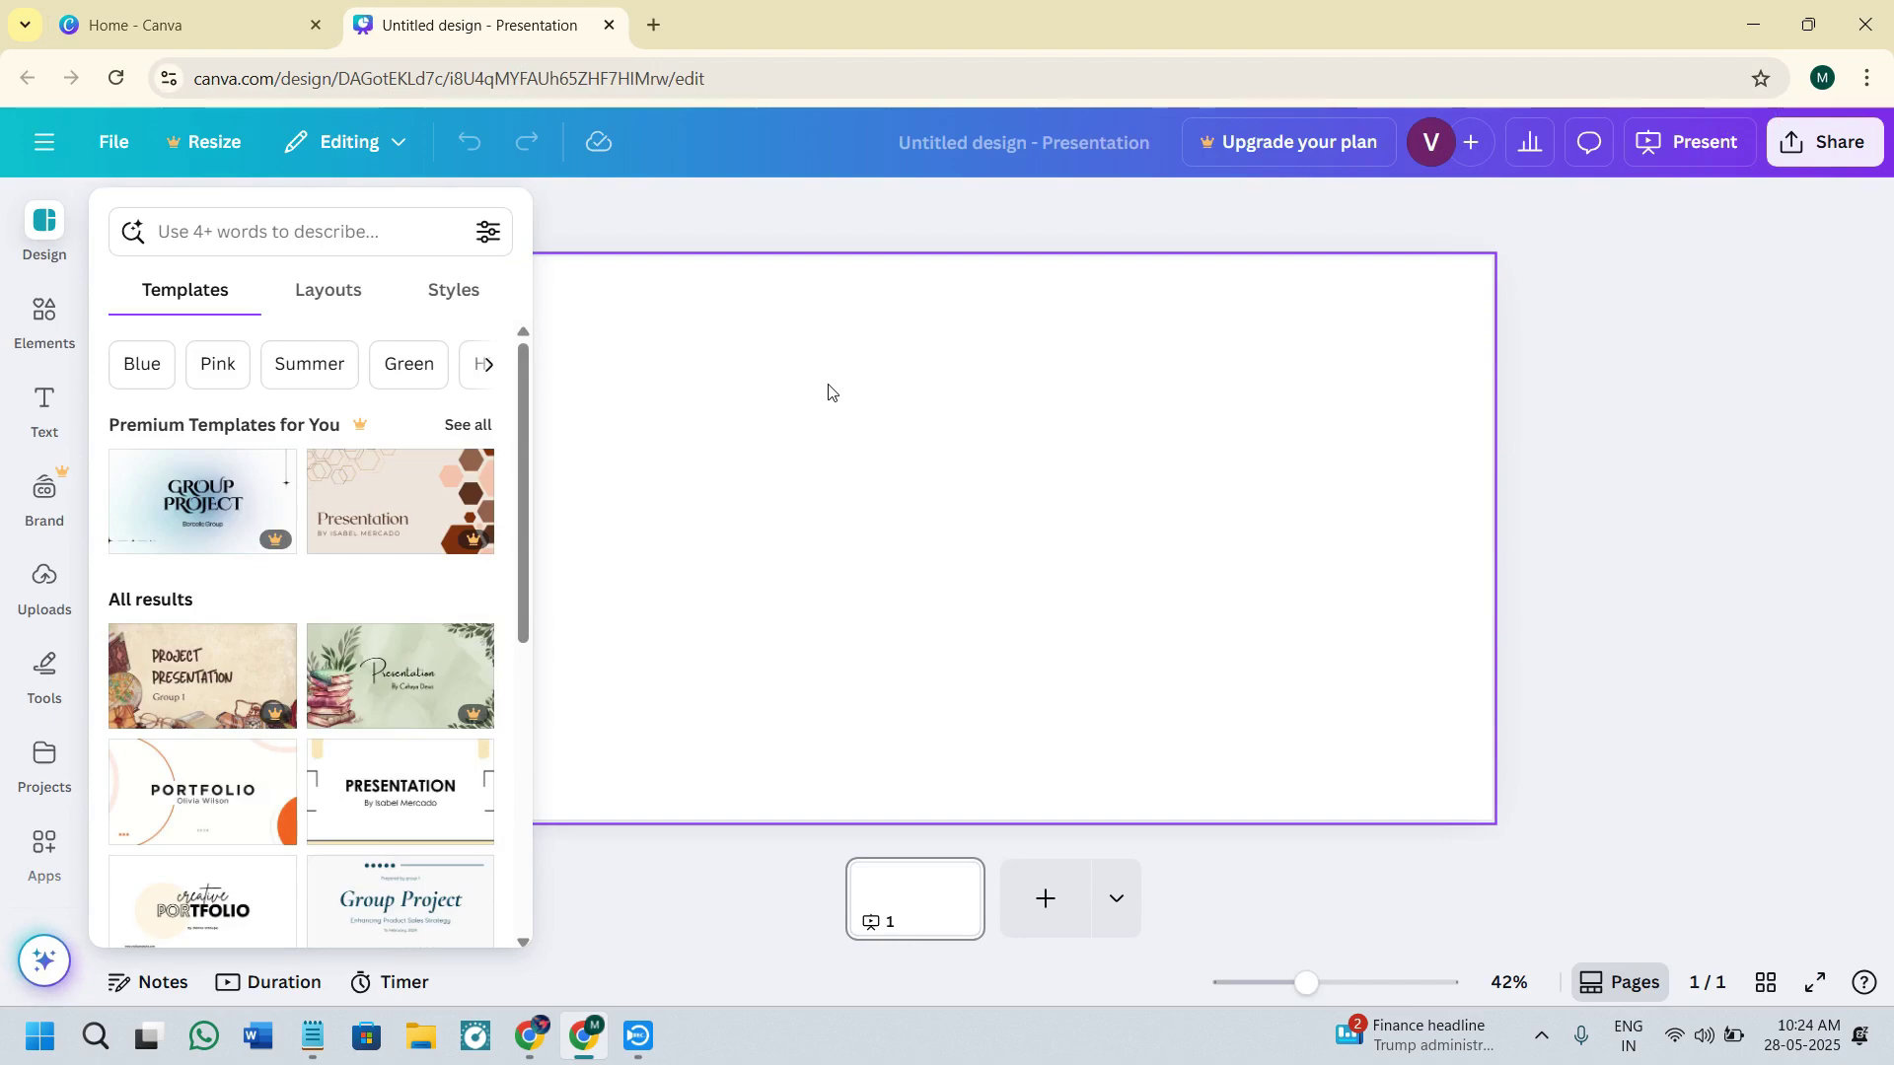
{"action": "left_click", "coordinate": [1742, 448]}
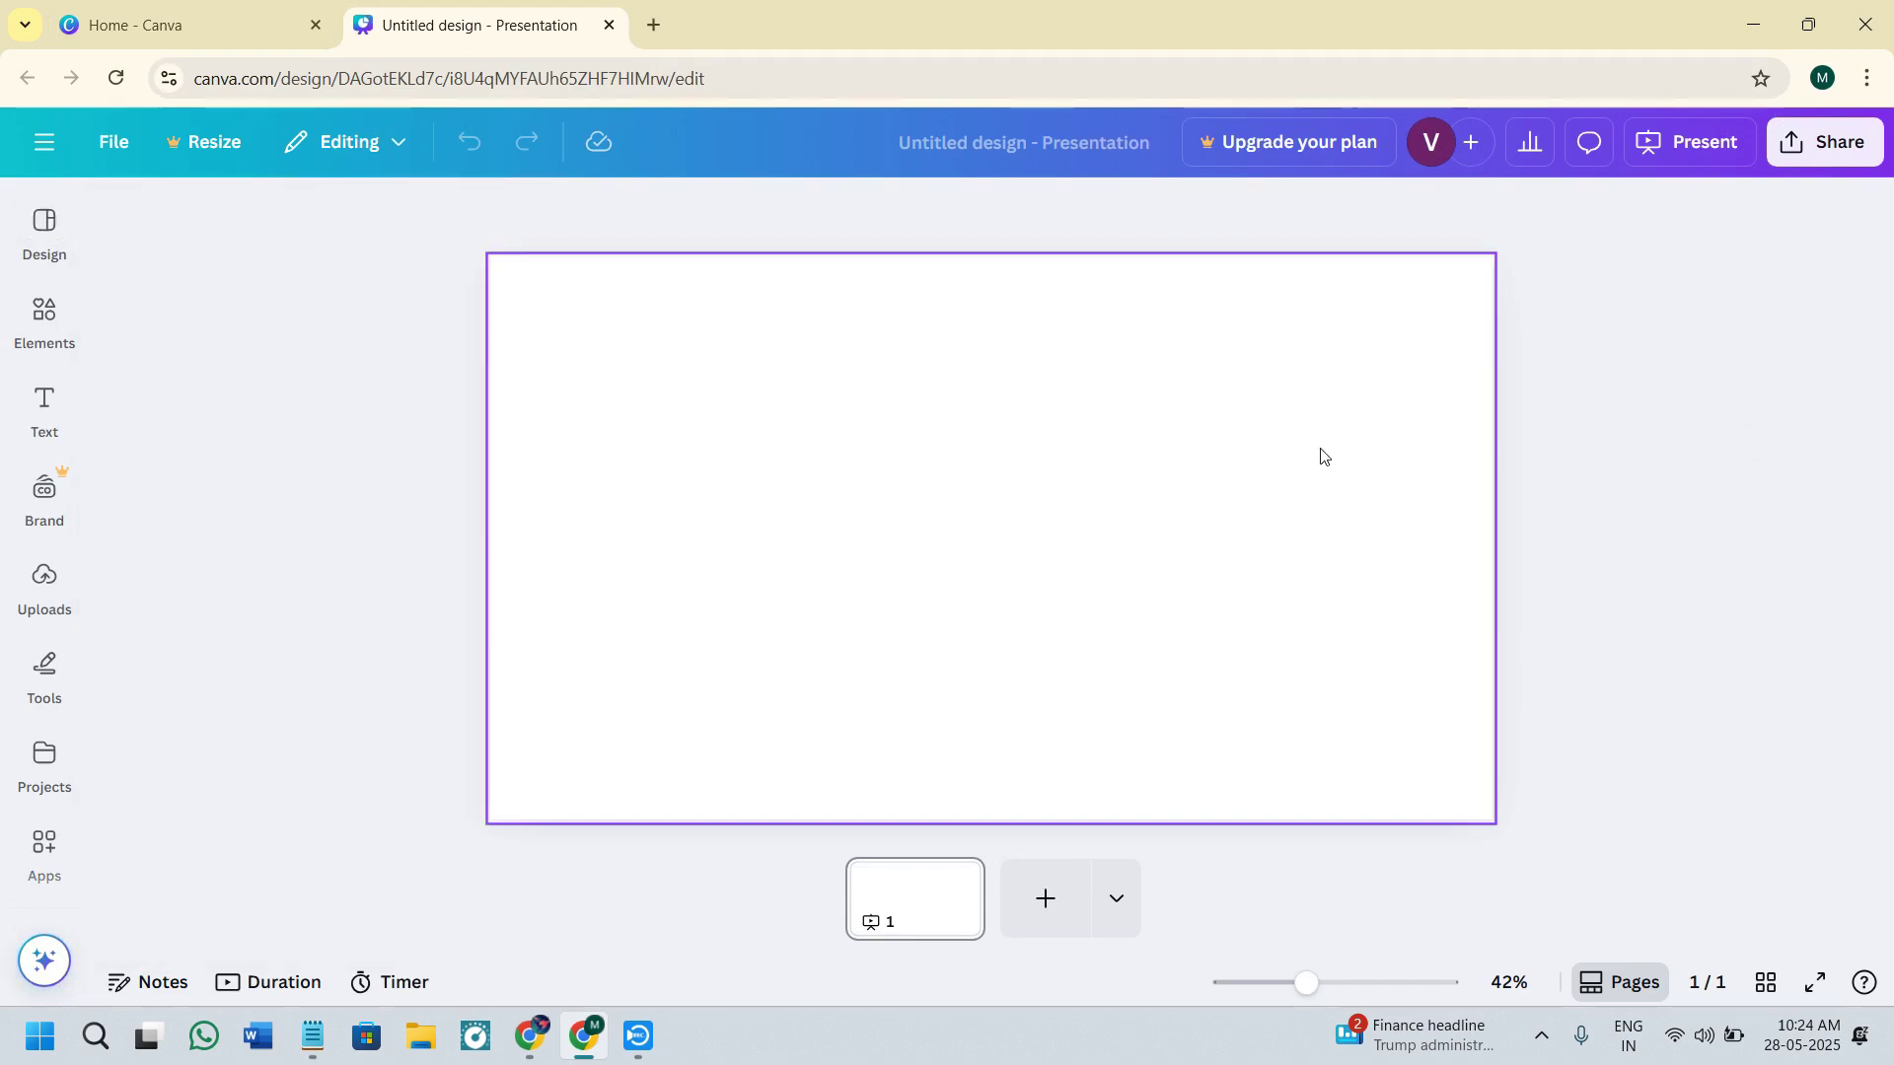
{"action": "left_click", "coordinate": [1321, 454]}
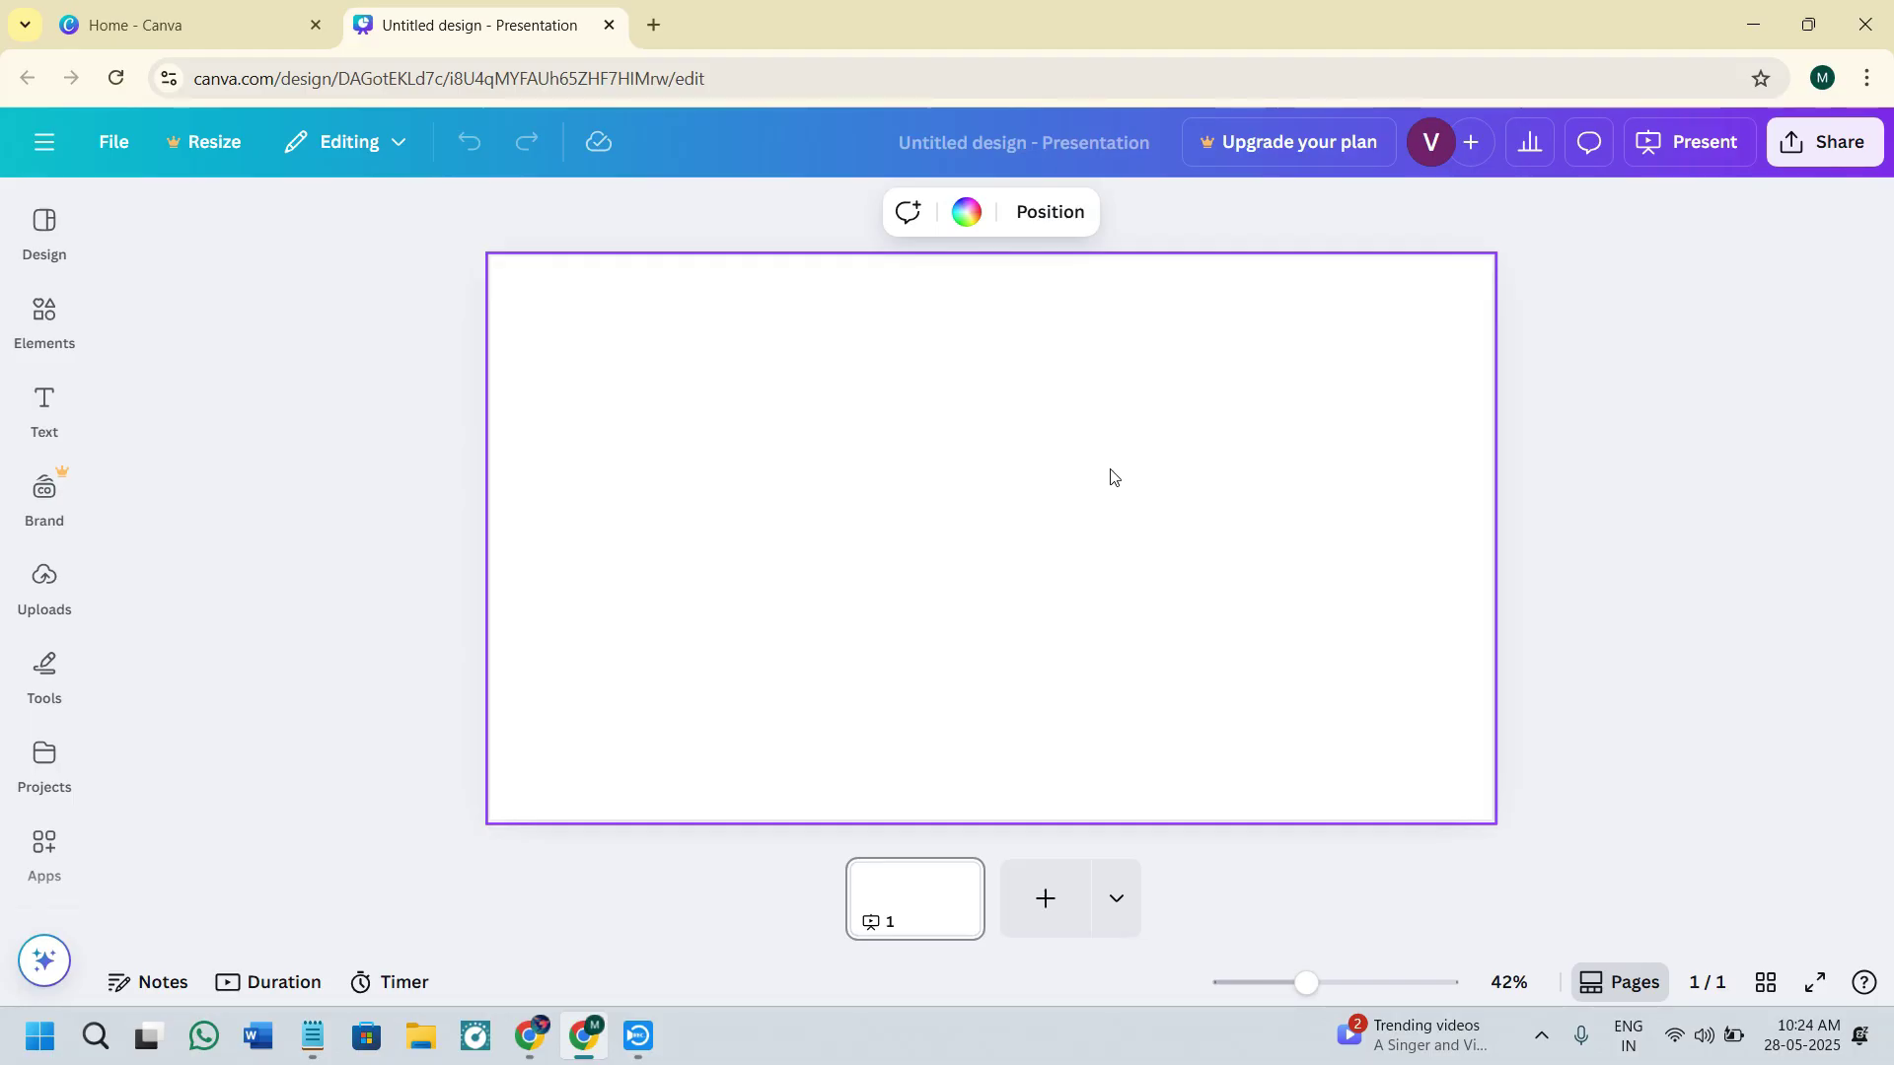
- Add four blank pages to the presentation to make five pages
{"action": "left_click", "coordinate": [1056, 915]}
{"action": "left_click", "coordinate": [1115, 914]}
{"action": "left_click", "coordinate": [1189, 913]}
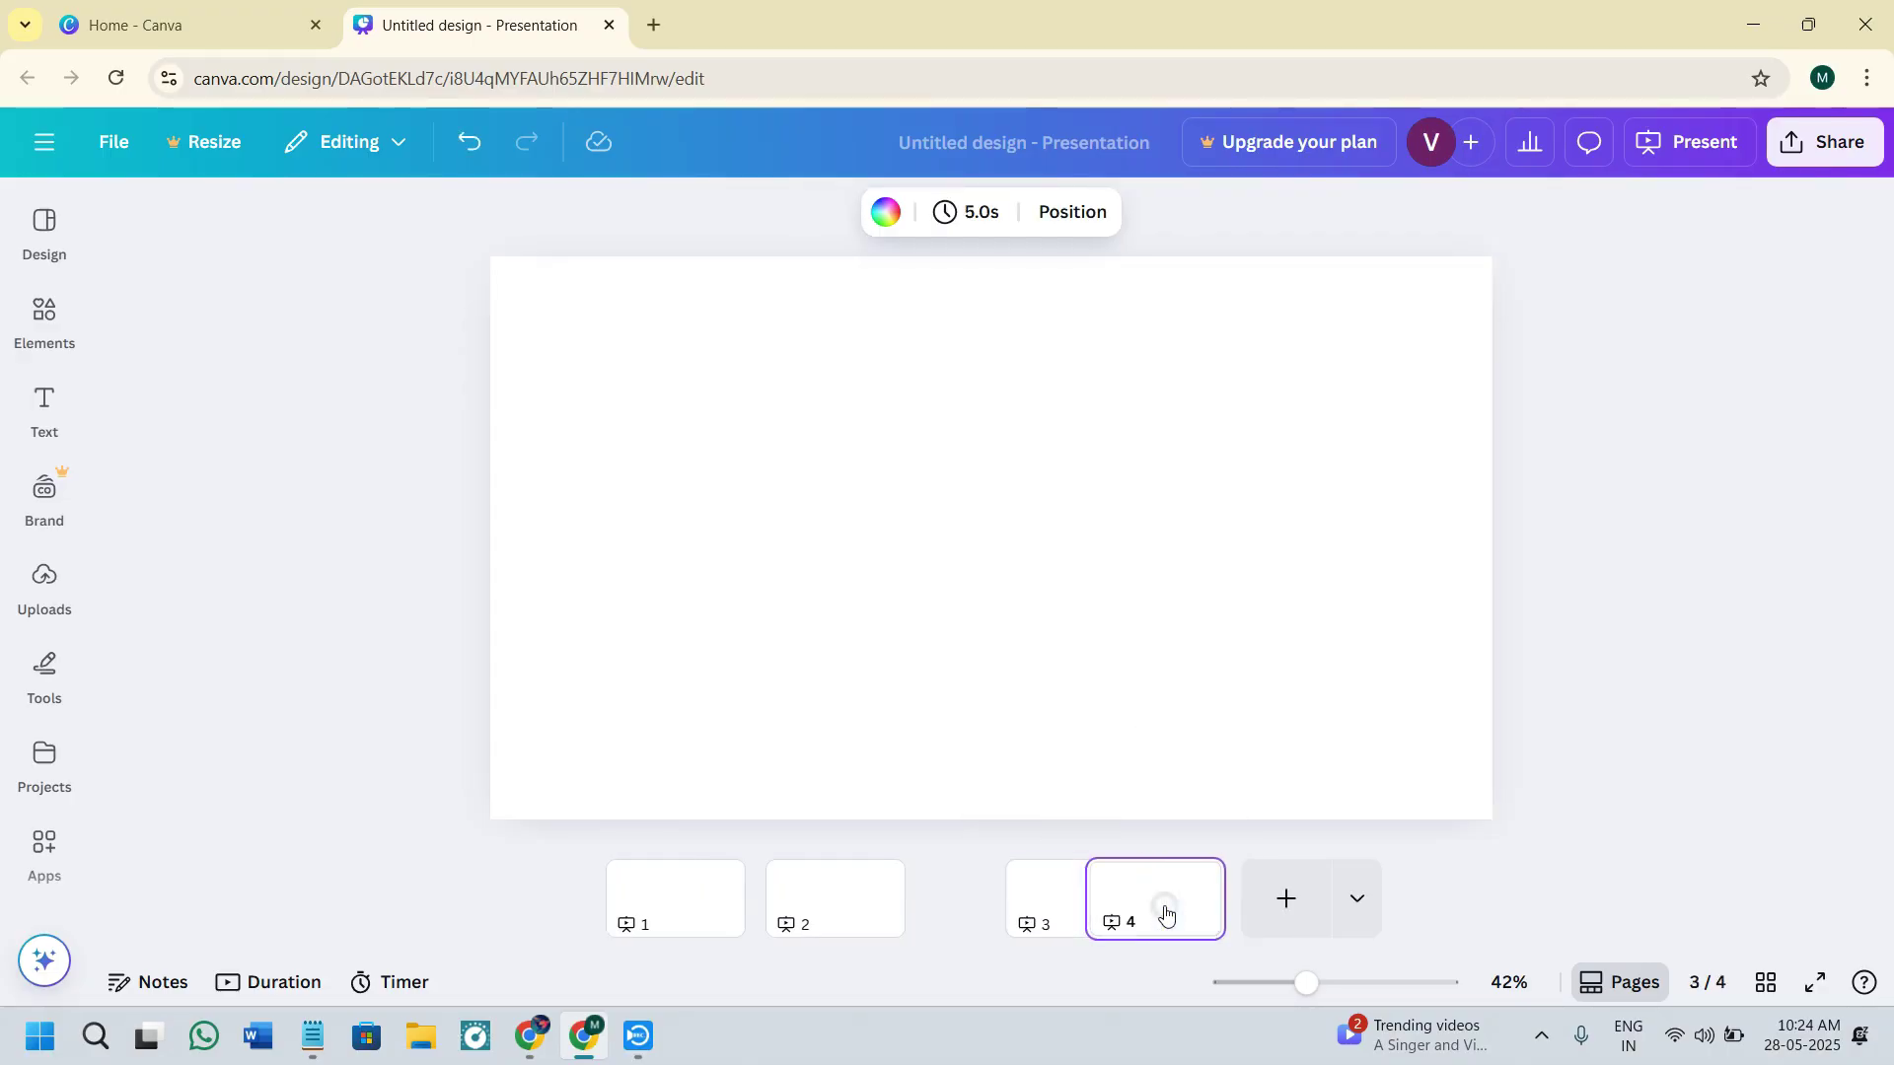
{"action": "left_click", "coordinate": [1284, 918]}
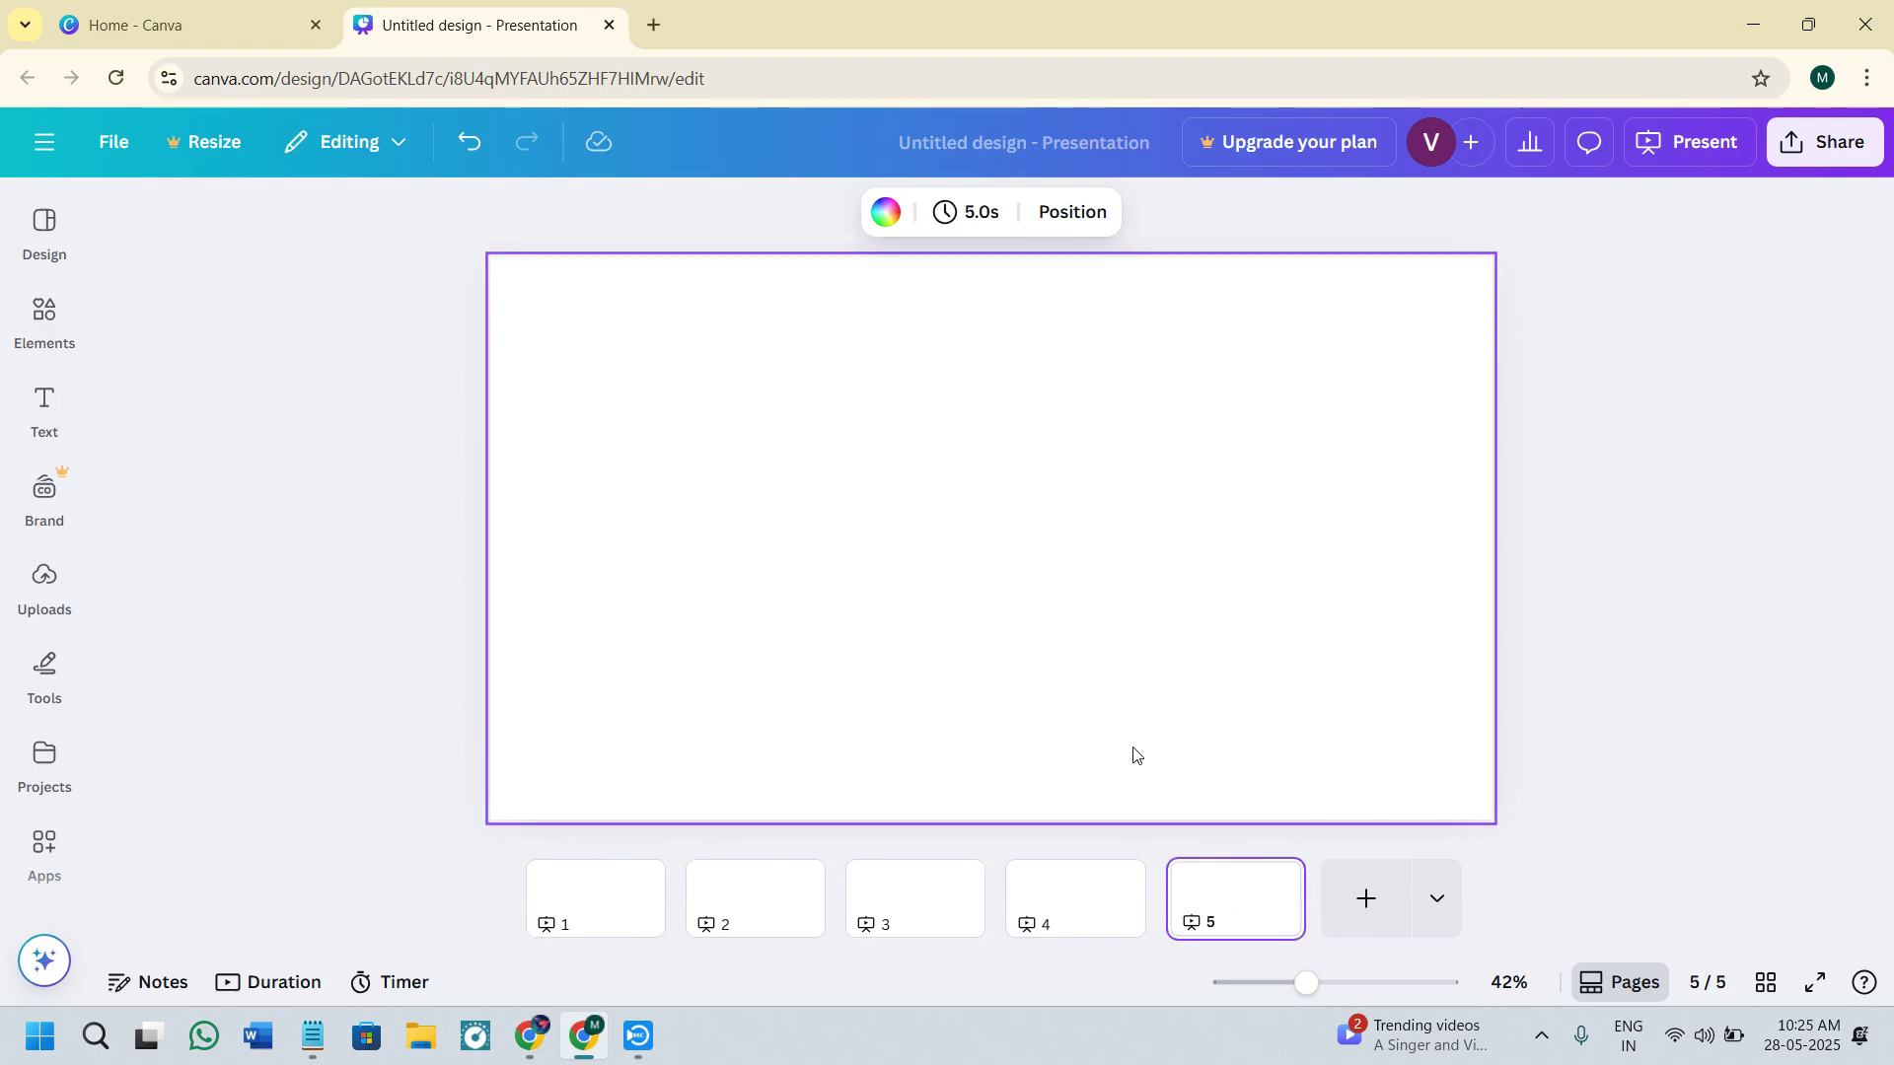
- Set the first page's background to the solid light orange default colour and apply the change to all pages
{"action": "left_click", "coordinate": [583, 898]}
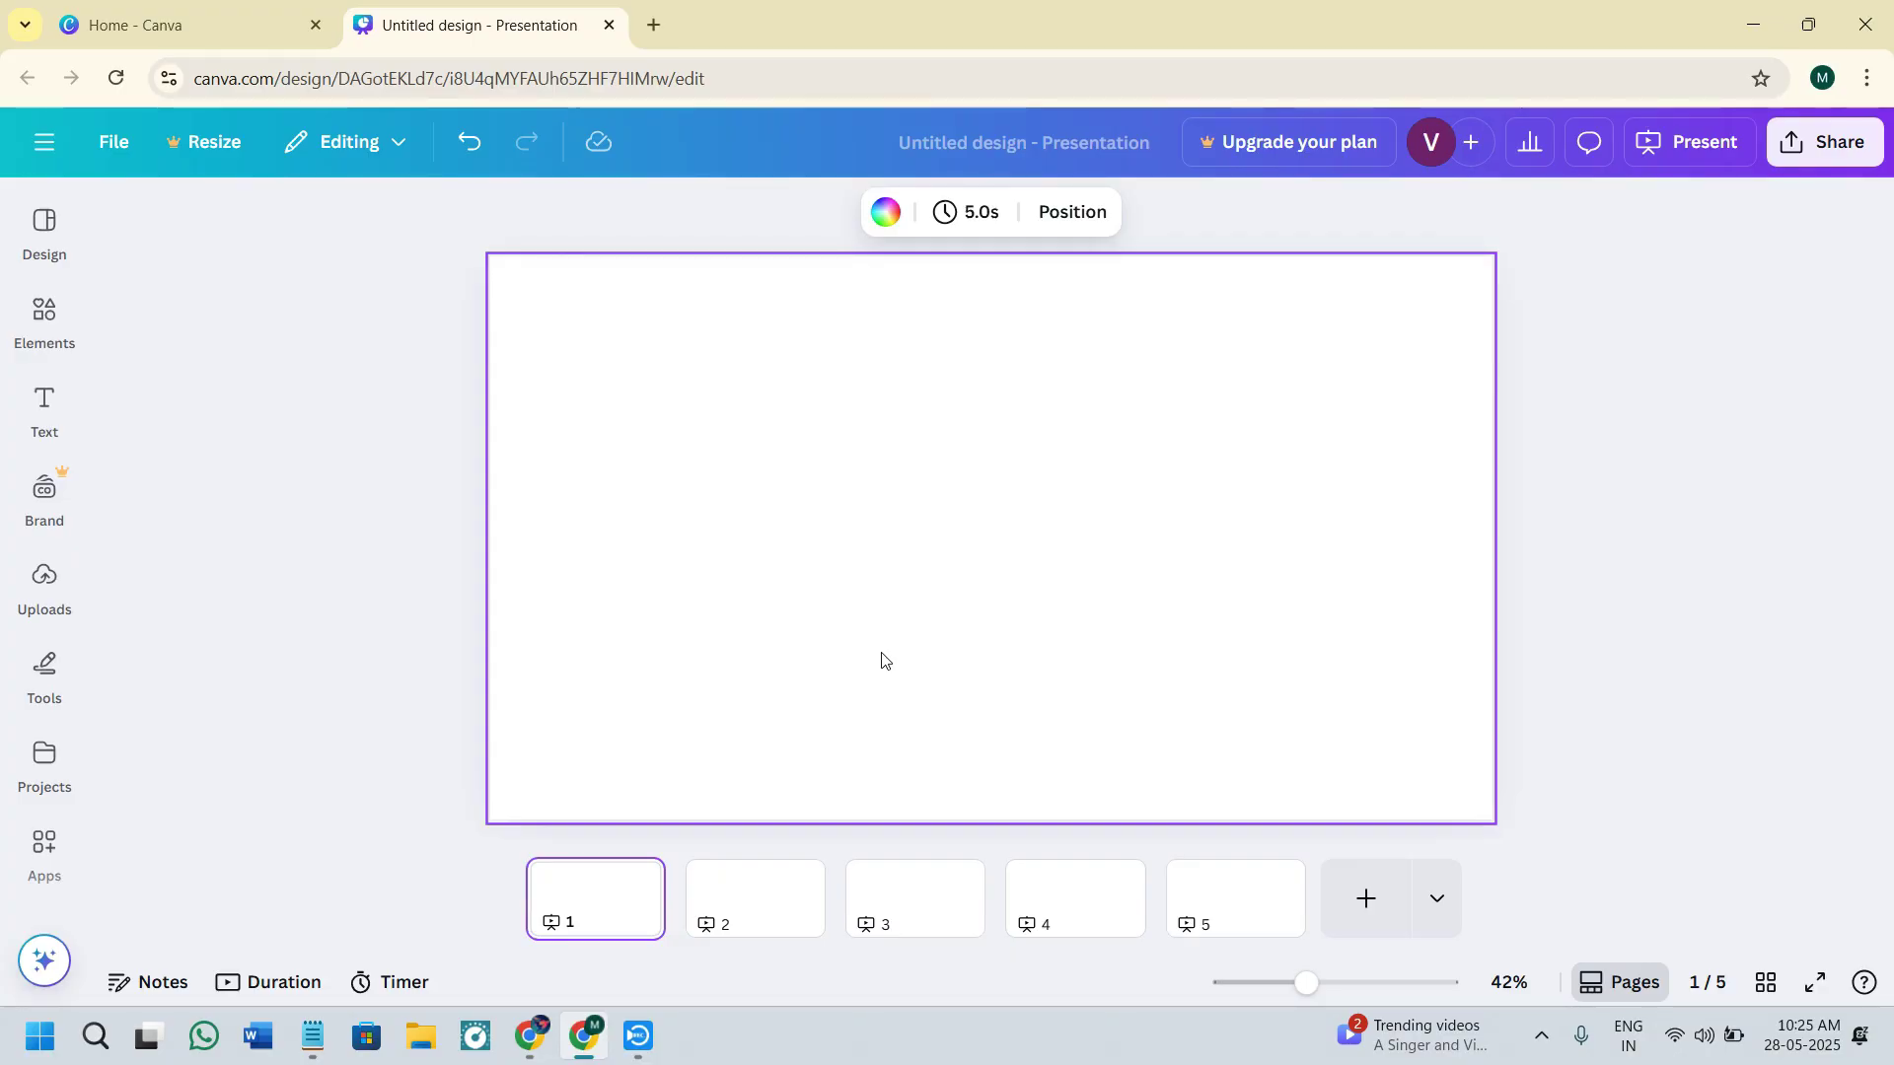
{"action": "left_click", "coordinate": [878, 213]}
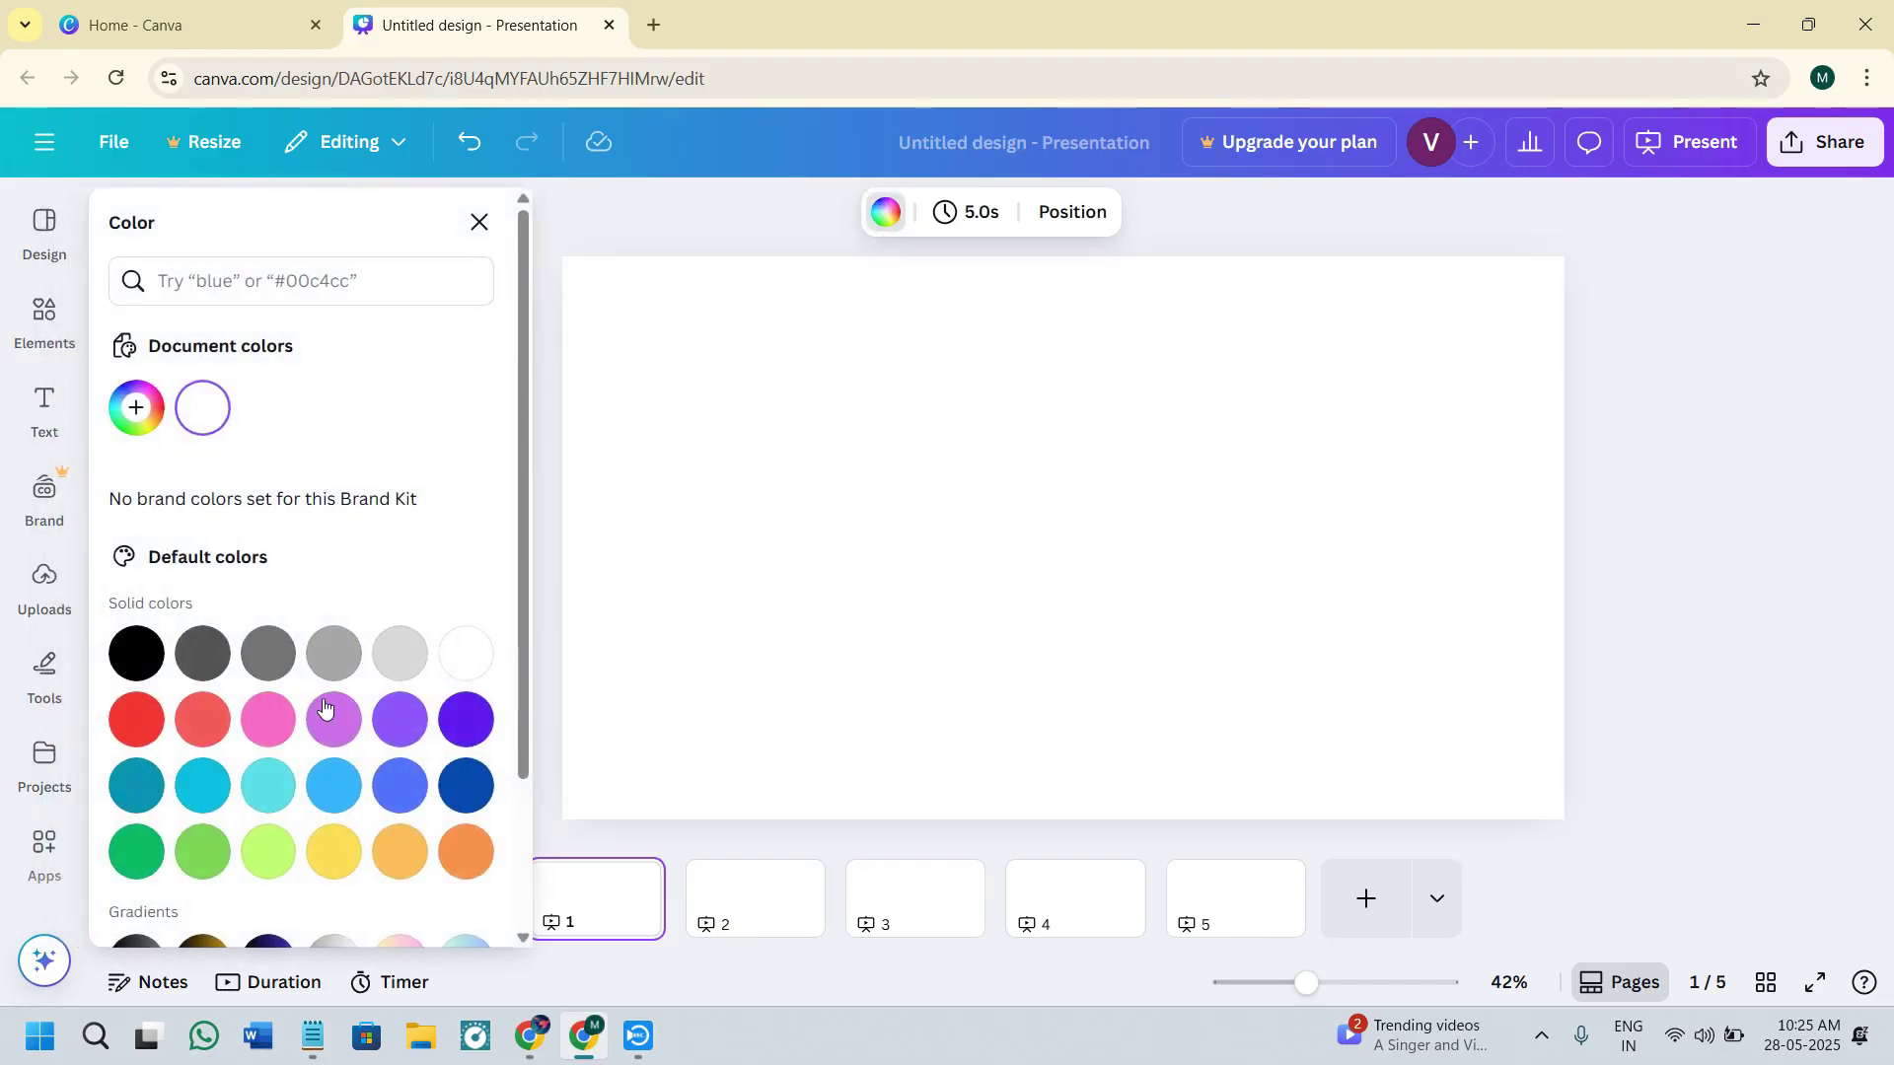
{"action": "scroll", "coordinate": [266, 720], "scroll_direction": "down", "scroll_amount": 2}
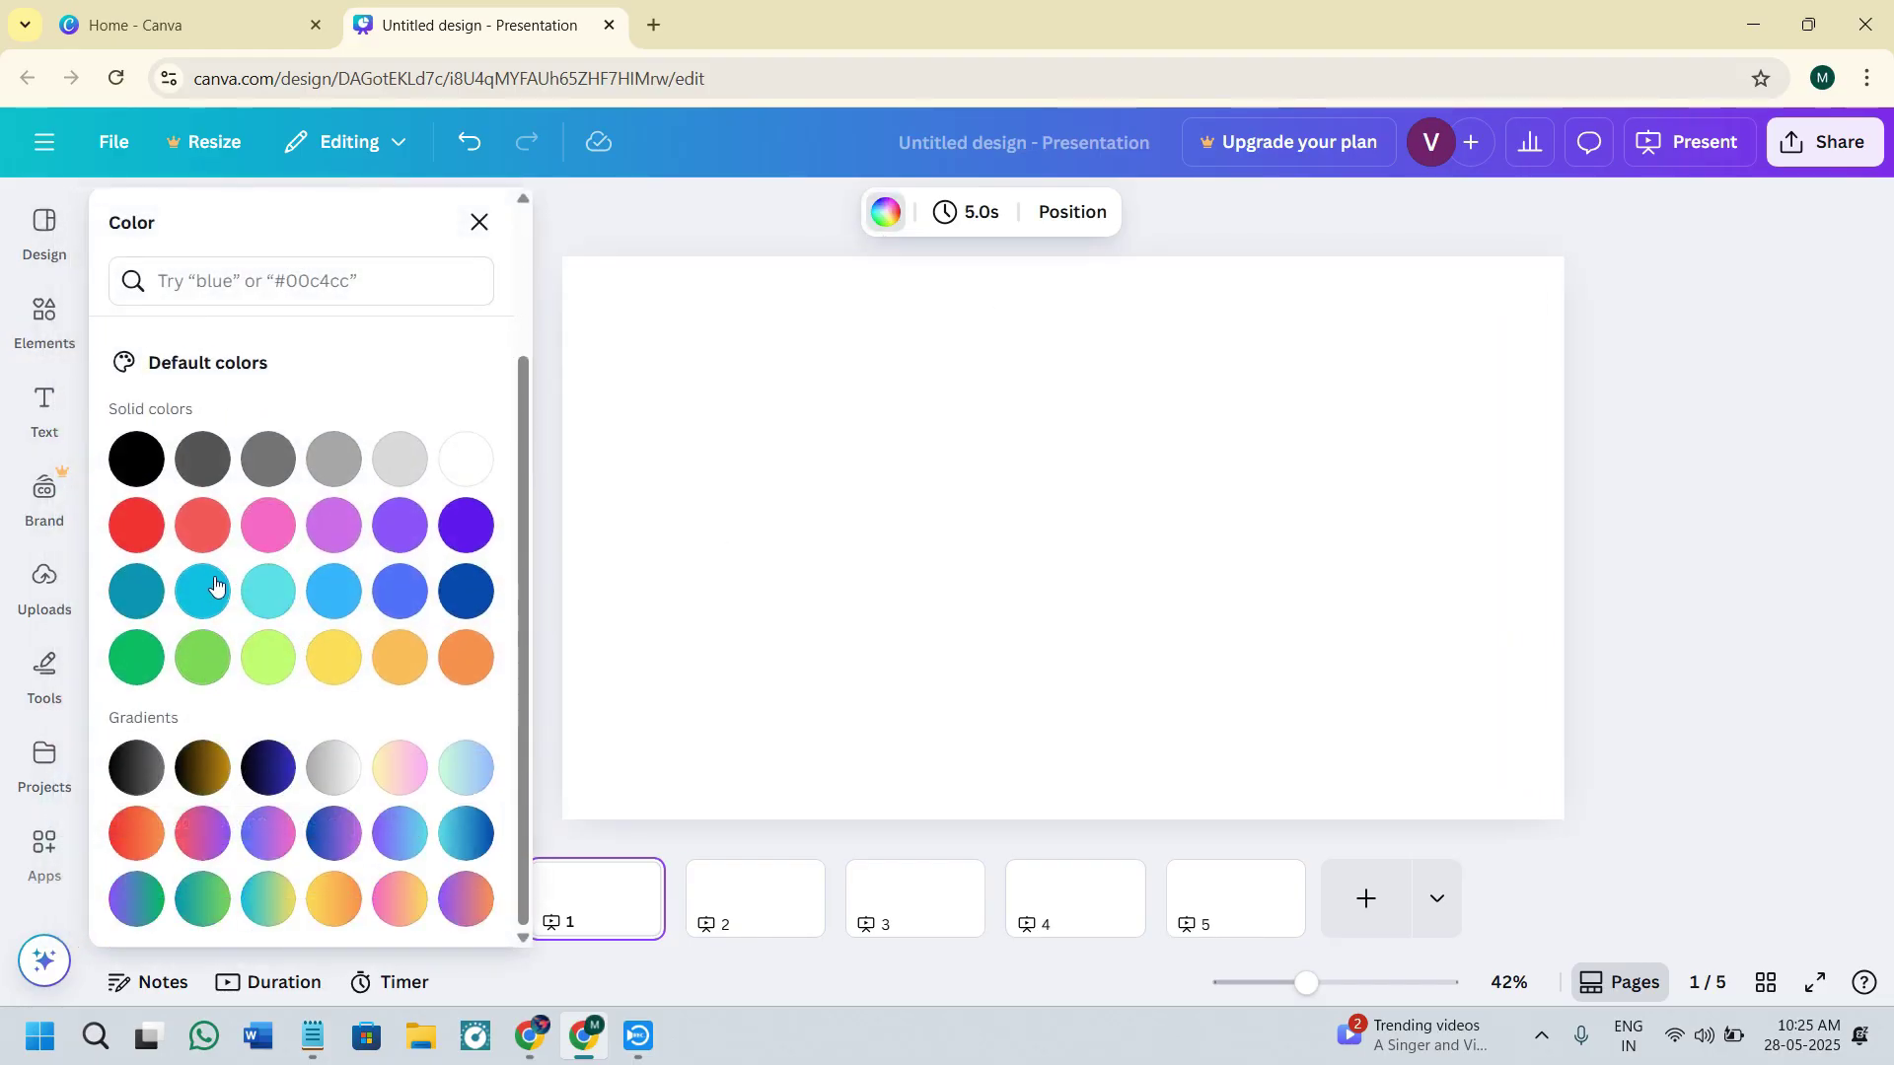
{"action": "left_click", "coordinate": [128, 655]}
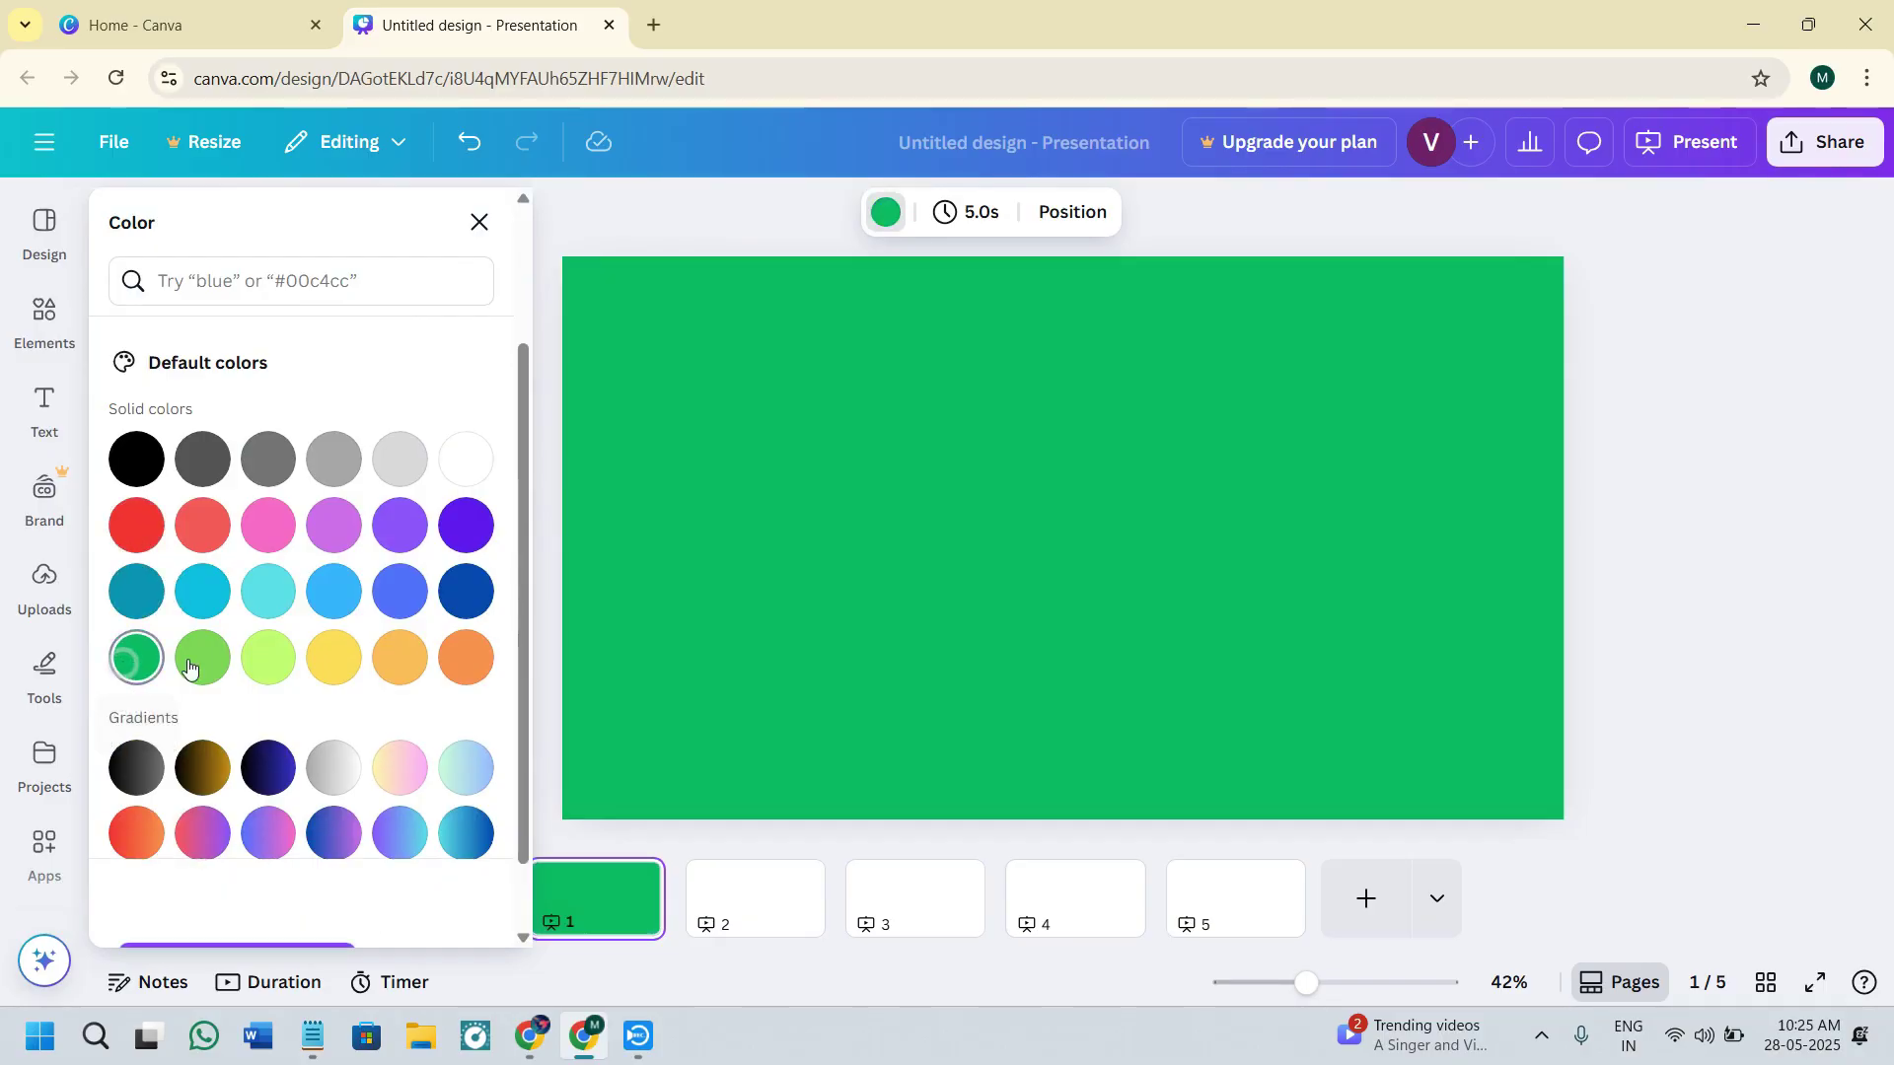
{"action": "left_click", "coordinate": [268, 655]}
{"action": "left_click", "coordinate": [406, 661]}
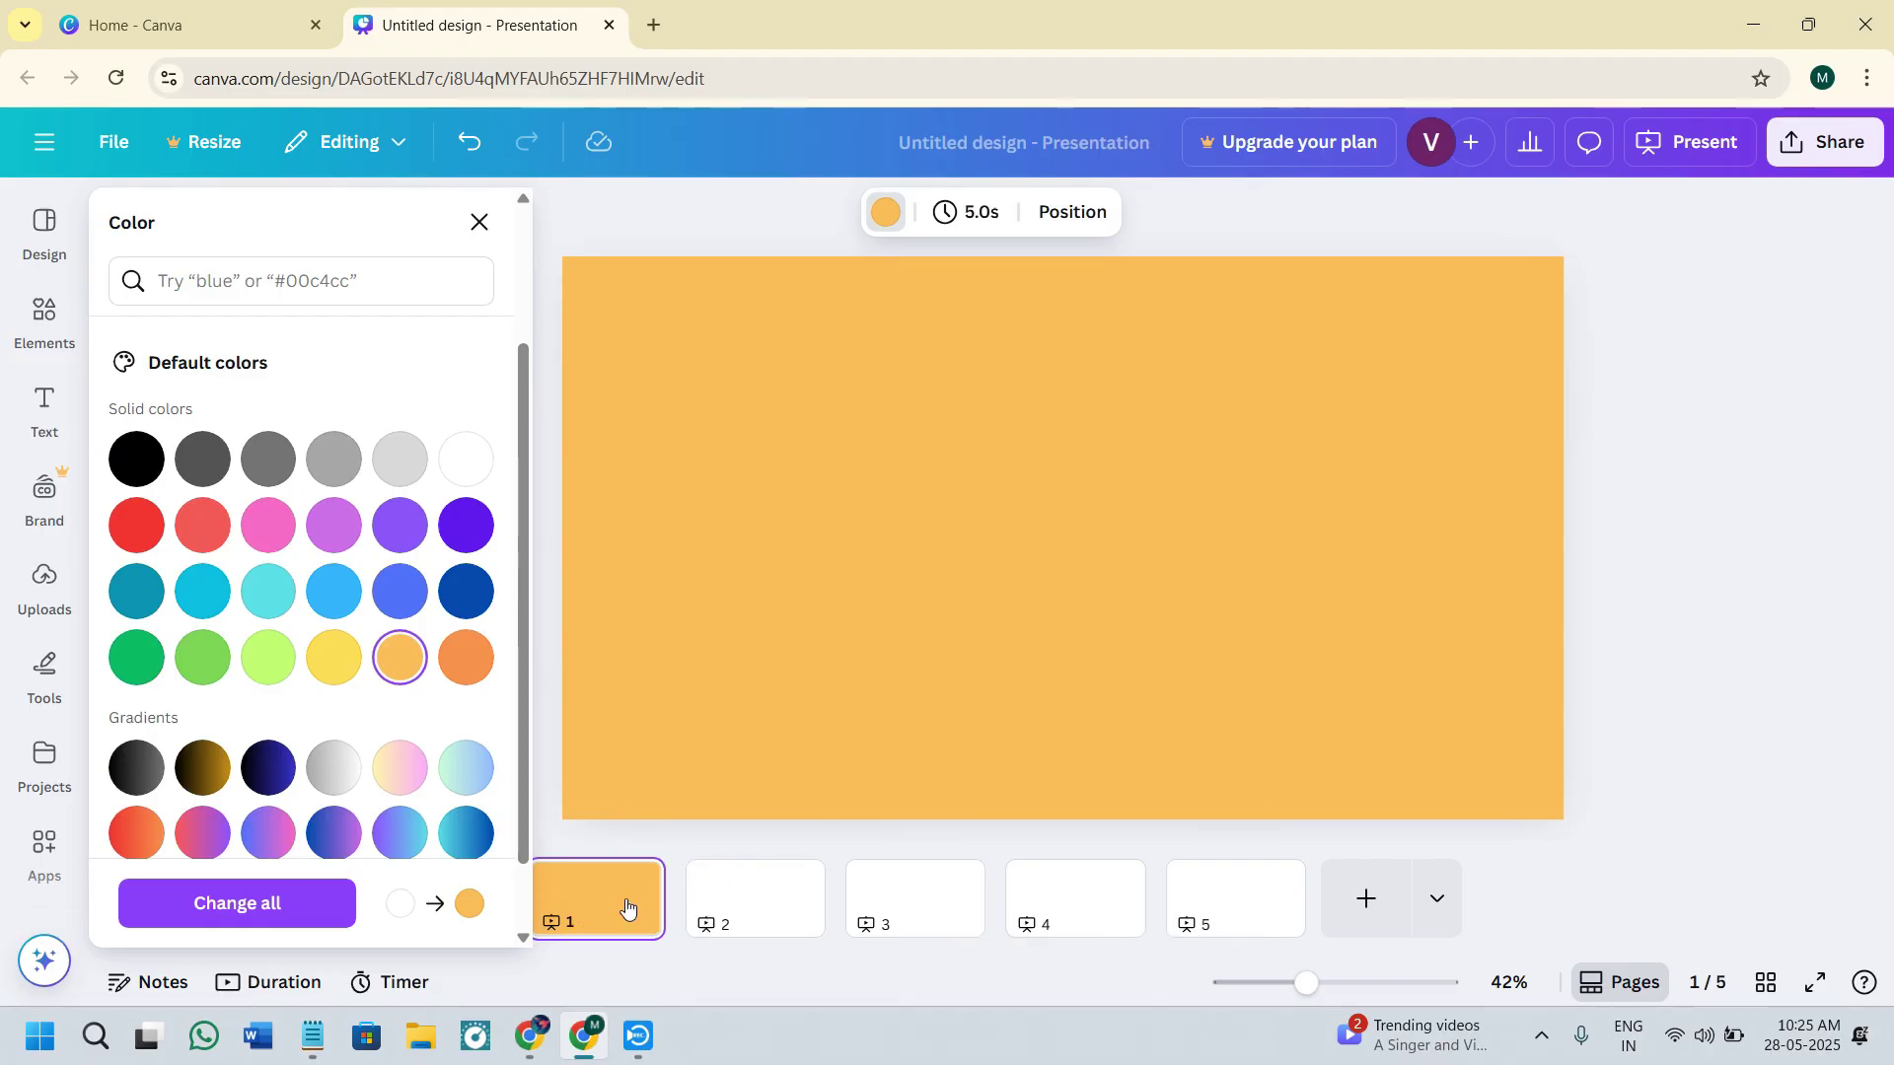
{"action": "left_click", "coordinate": [301, 917]}
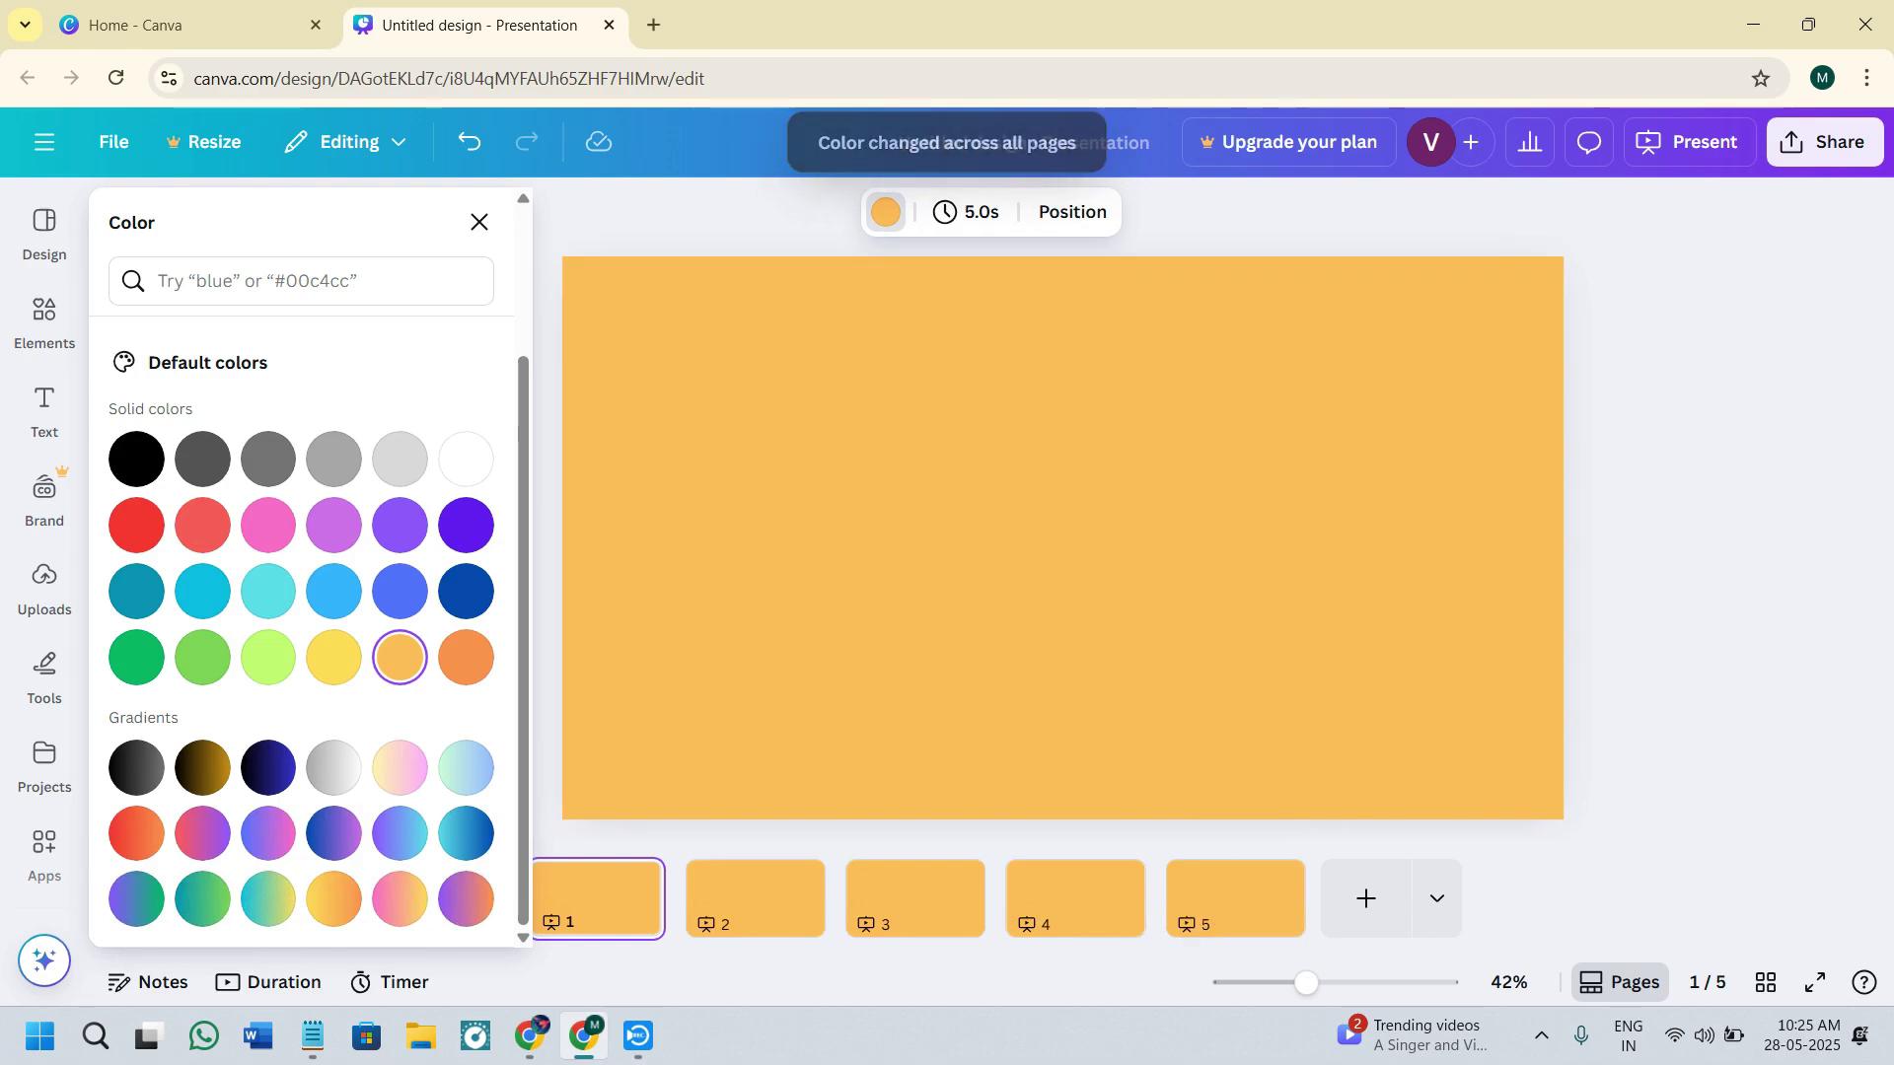
{"action": "left_click", "coordinate": [967, 566]}
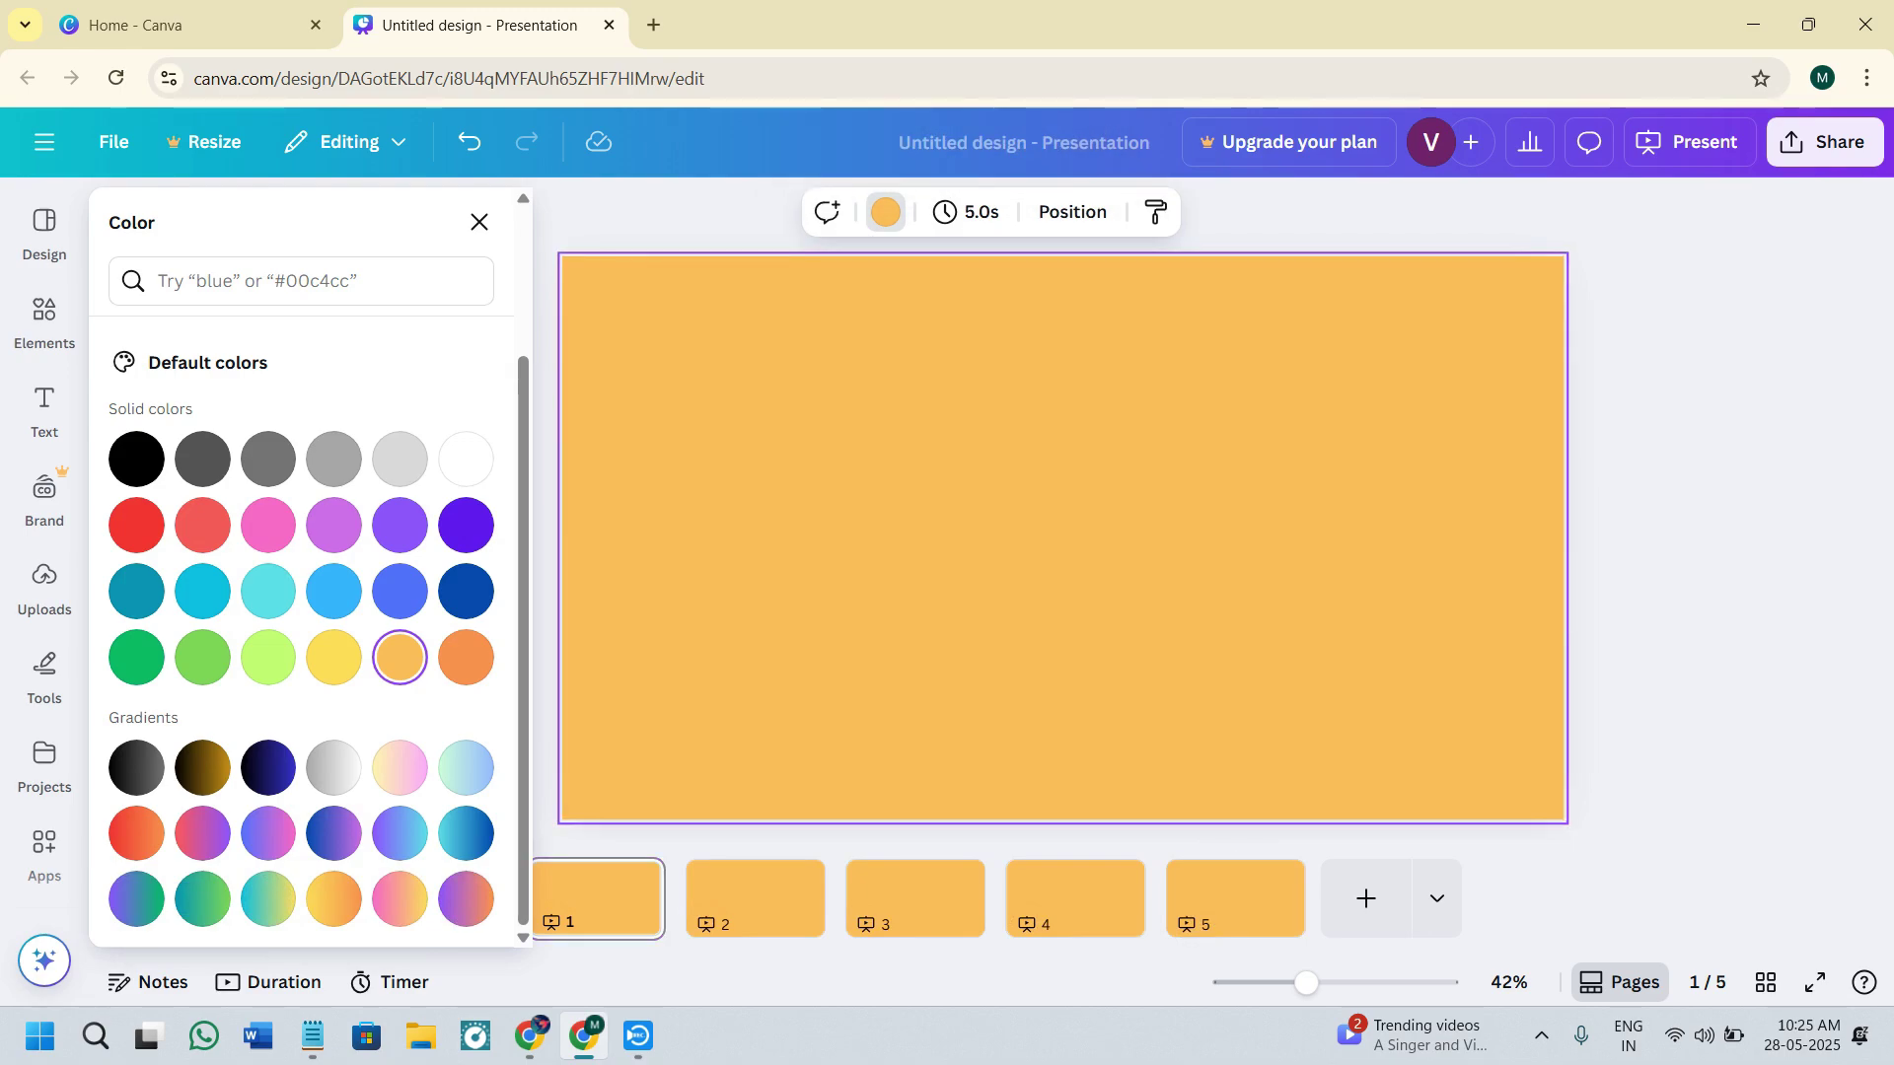
{"action": "left_click", "coordinate": [479, 222]}
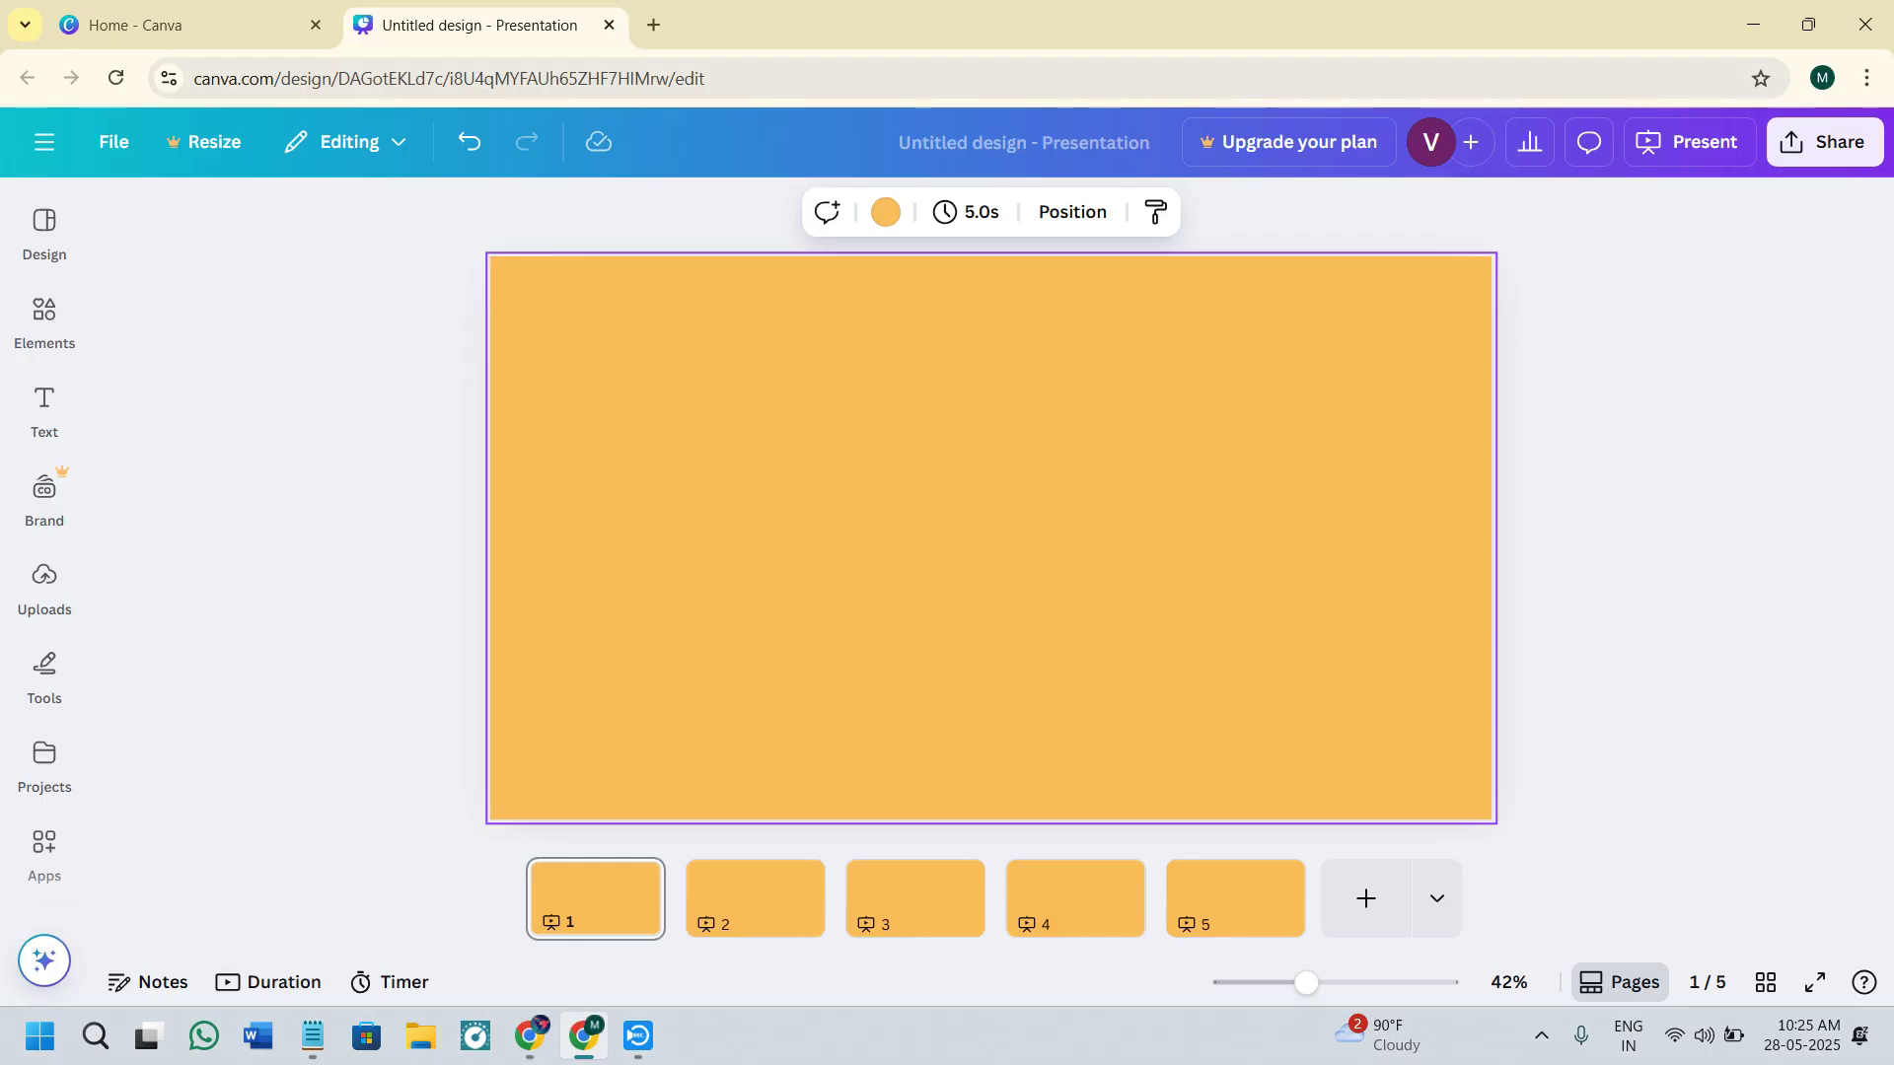
- Insert a square shape on the first page
{"action": "left_click", "coordinate": [37, 317]}
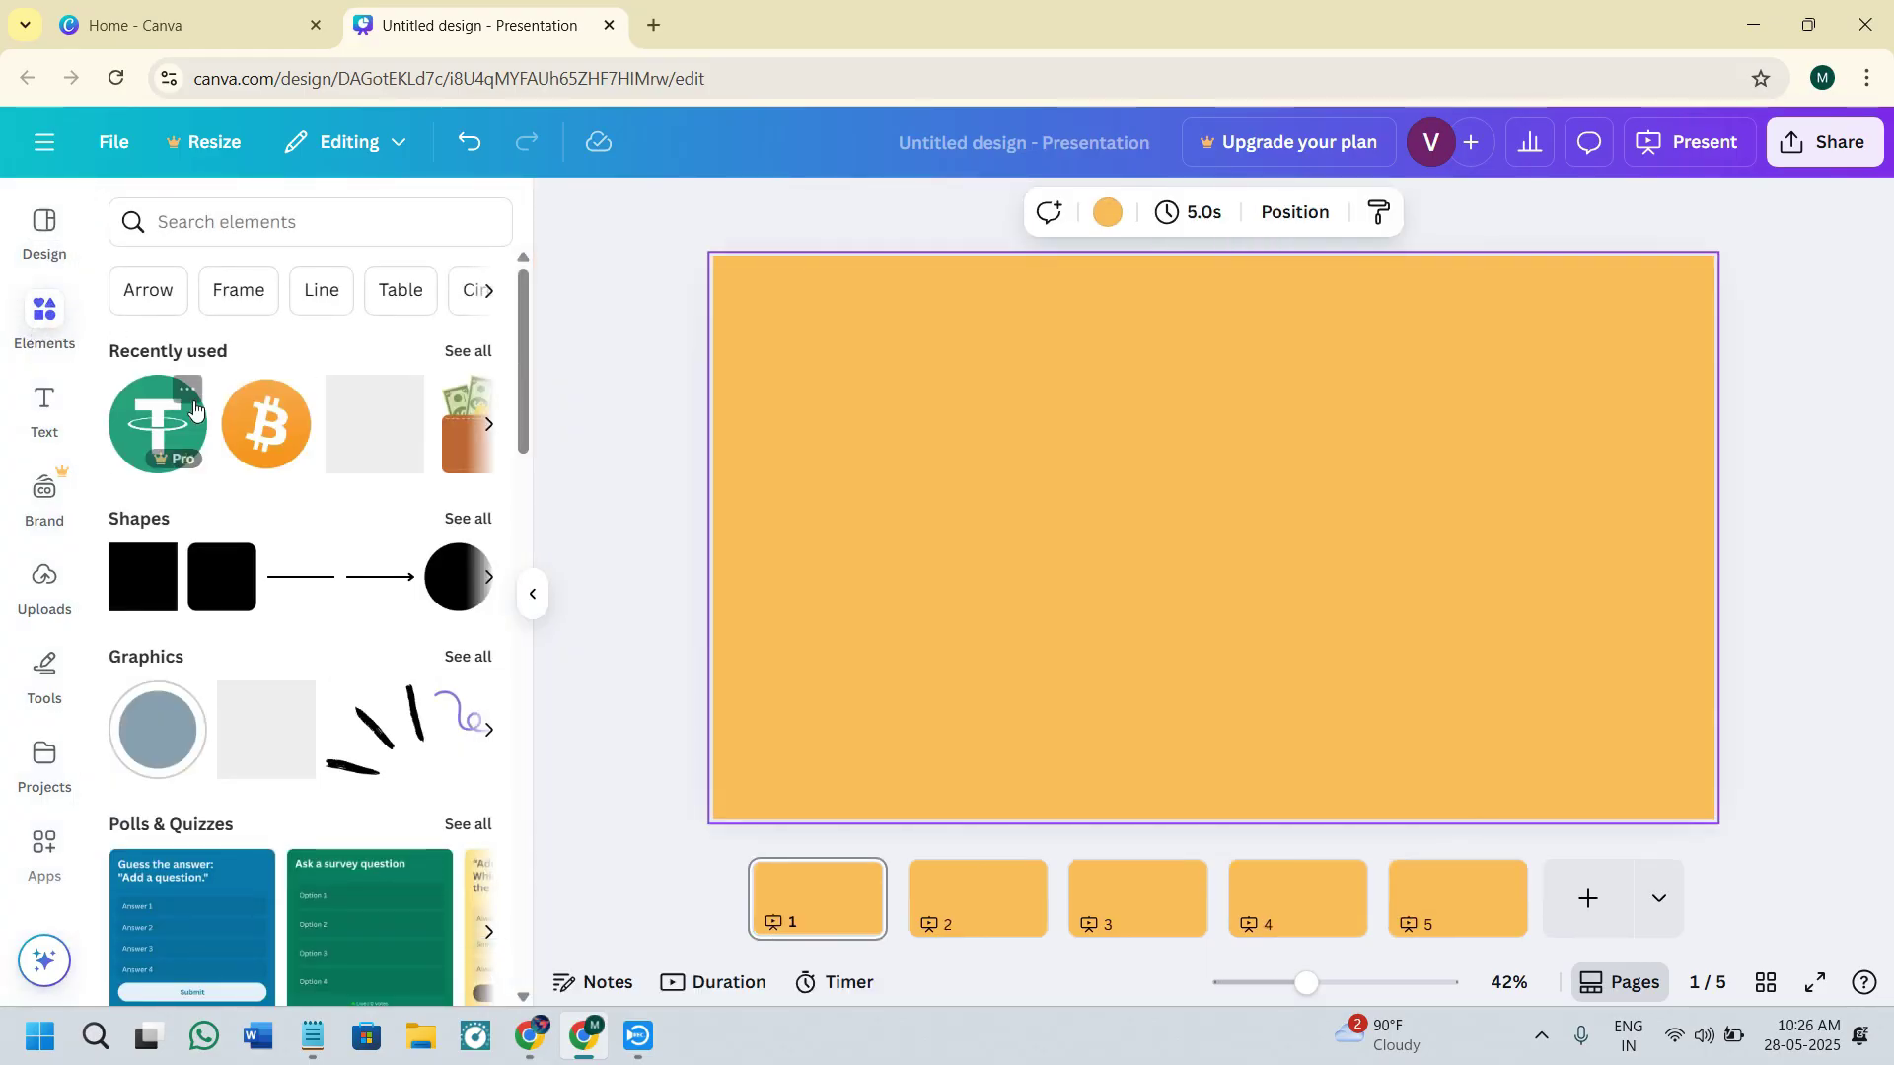
{"action": "left_click", "coordinate": [139, 576]}
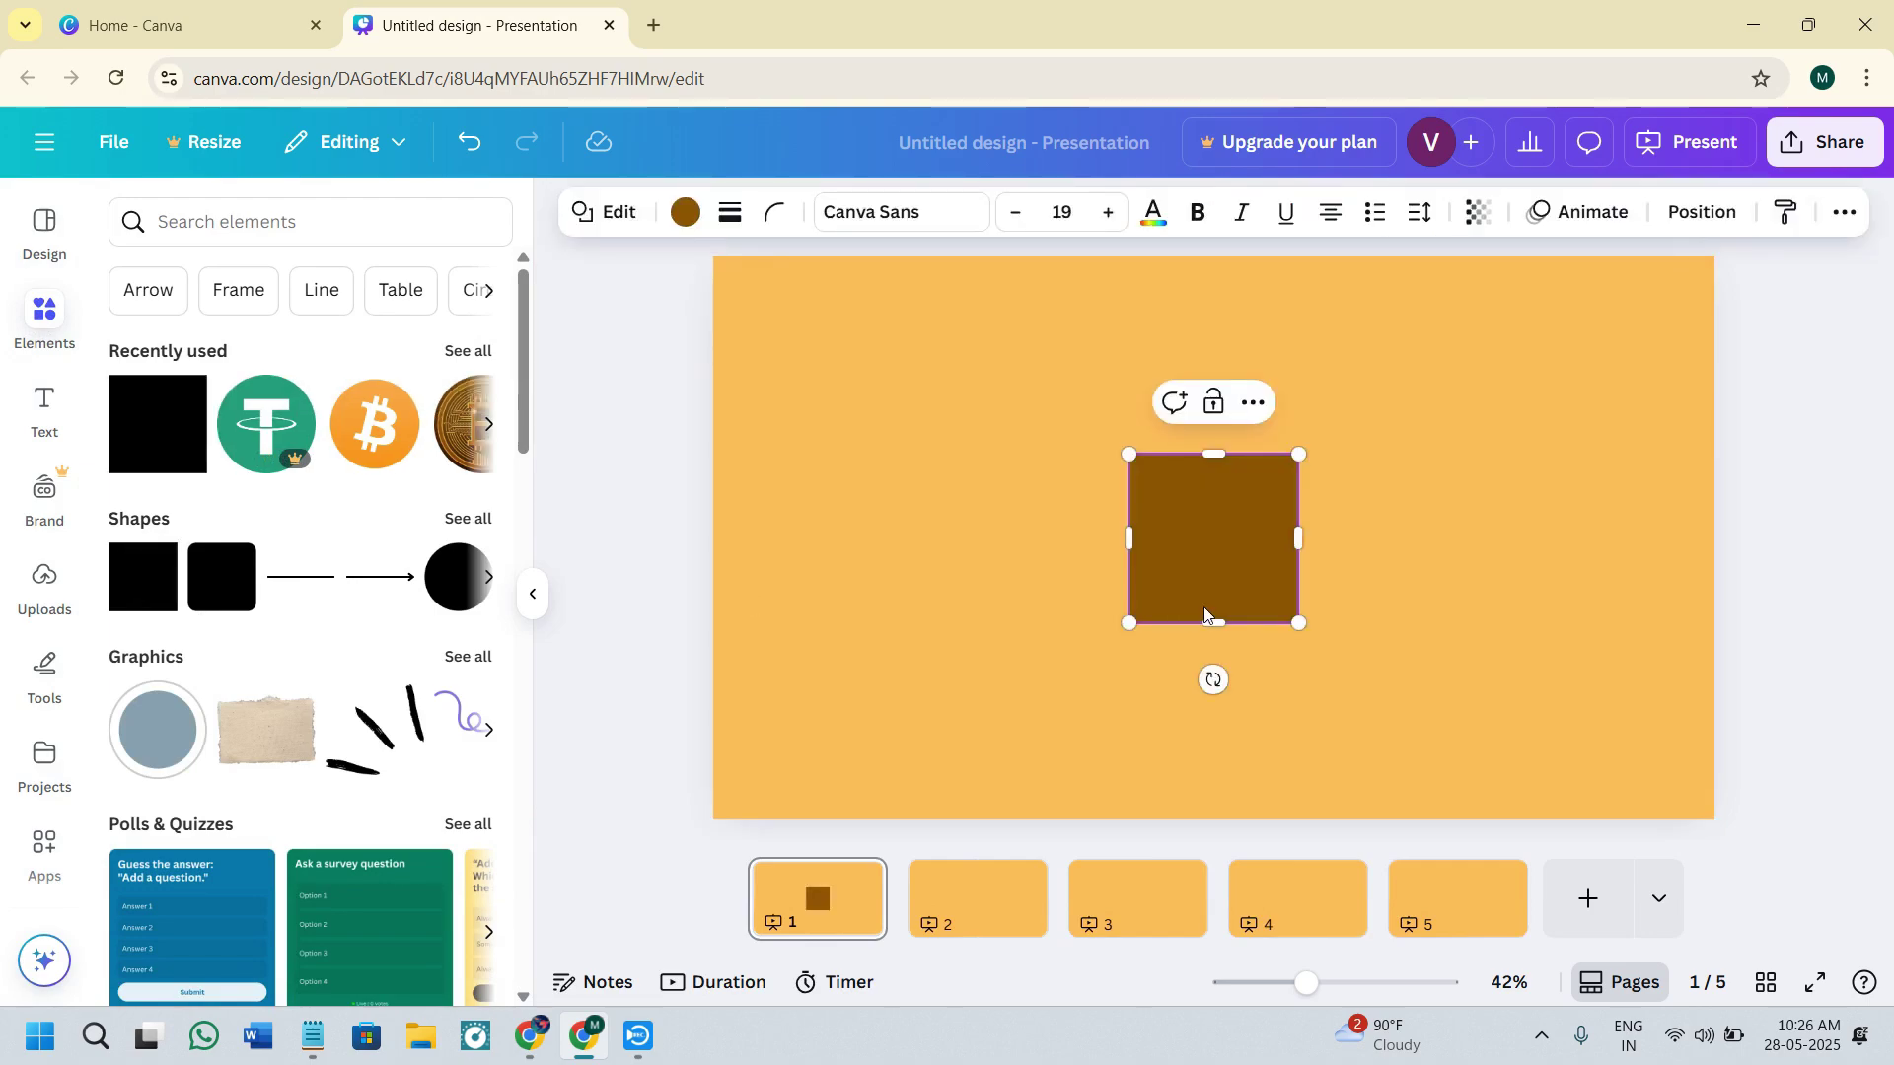
{"action": "scroll", "coordinate": [351, 694], "scroll_direction": "down", "scroll_amount": 3}
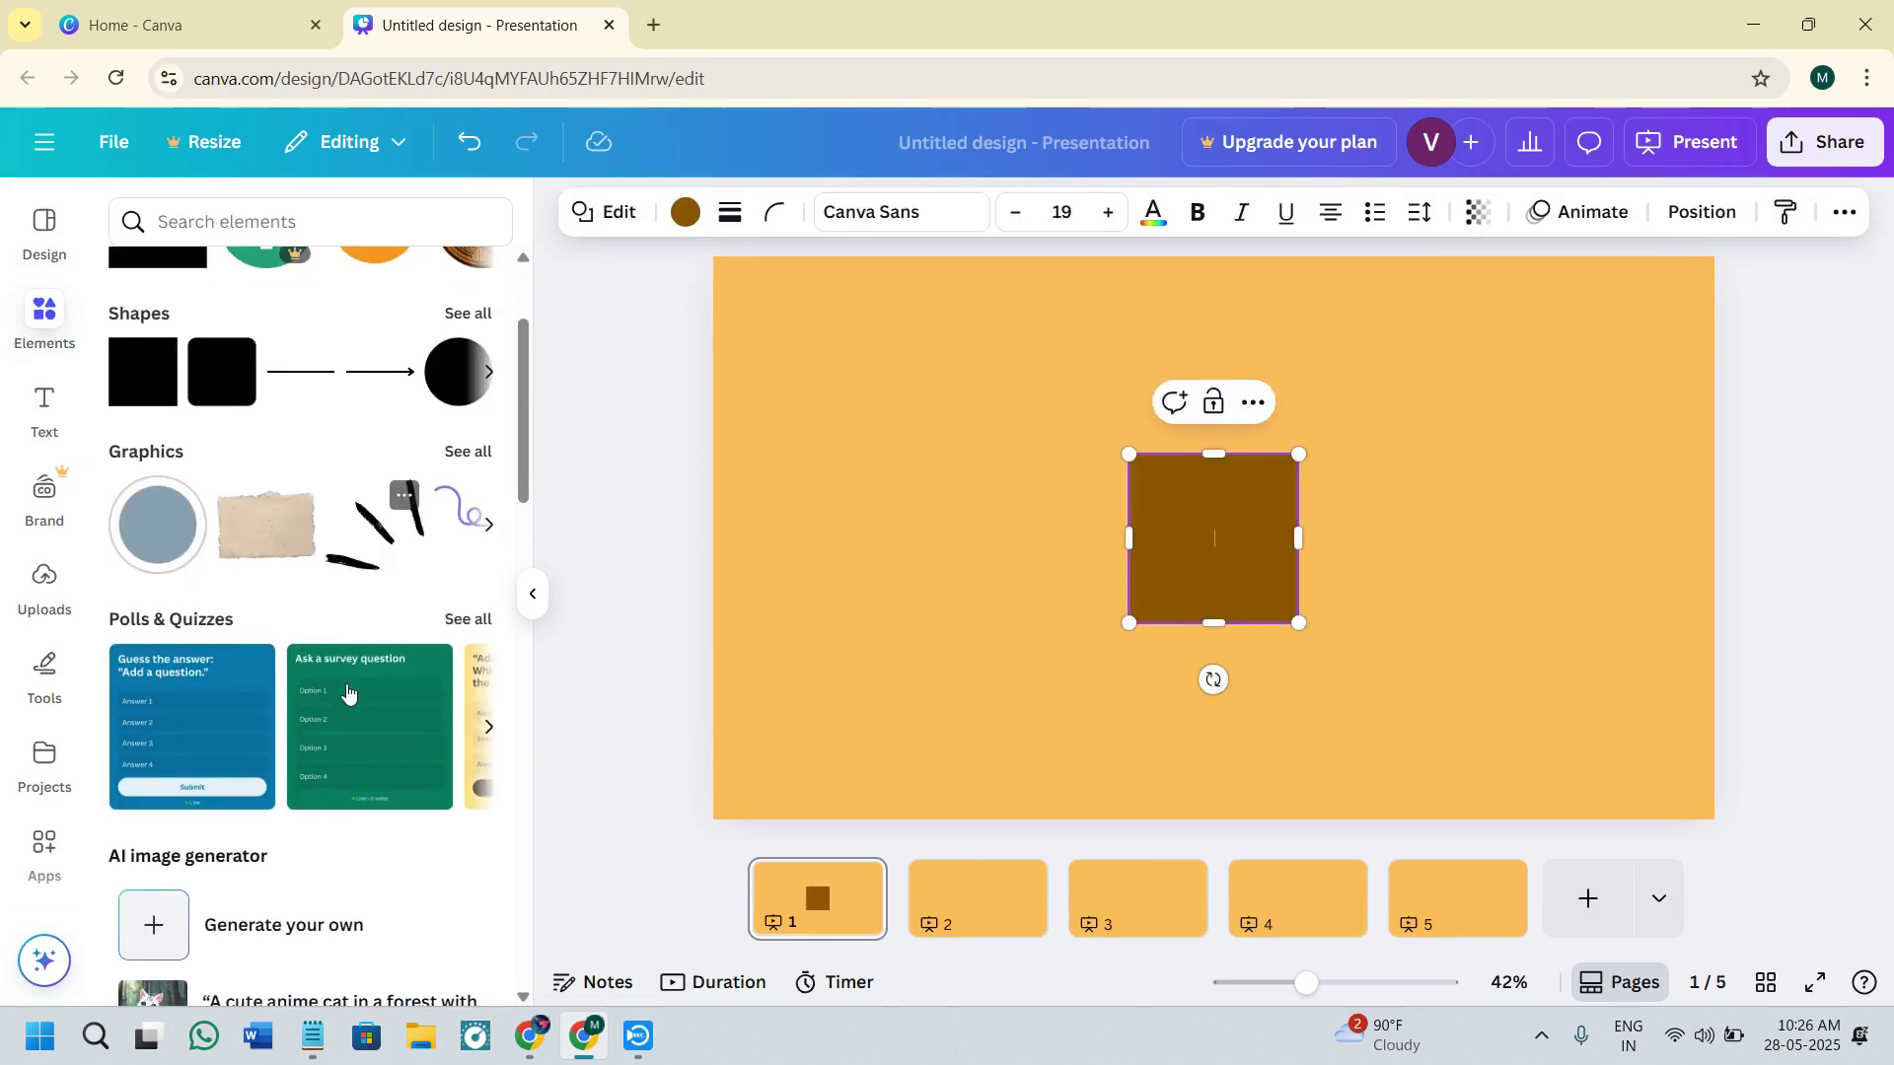
{"action": "scroll", "coordinate": [353, 720], "scroll_direction": "down", "scroll_amount": 10}
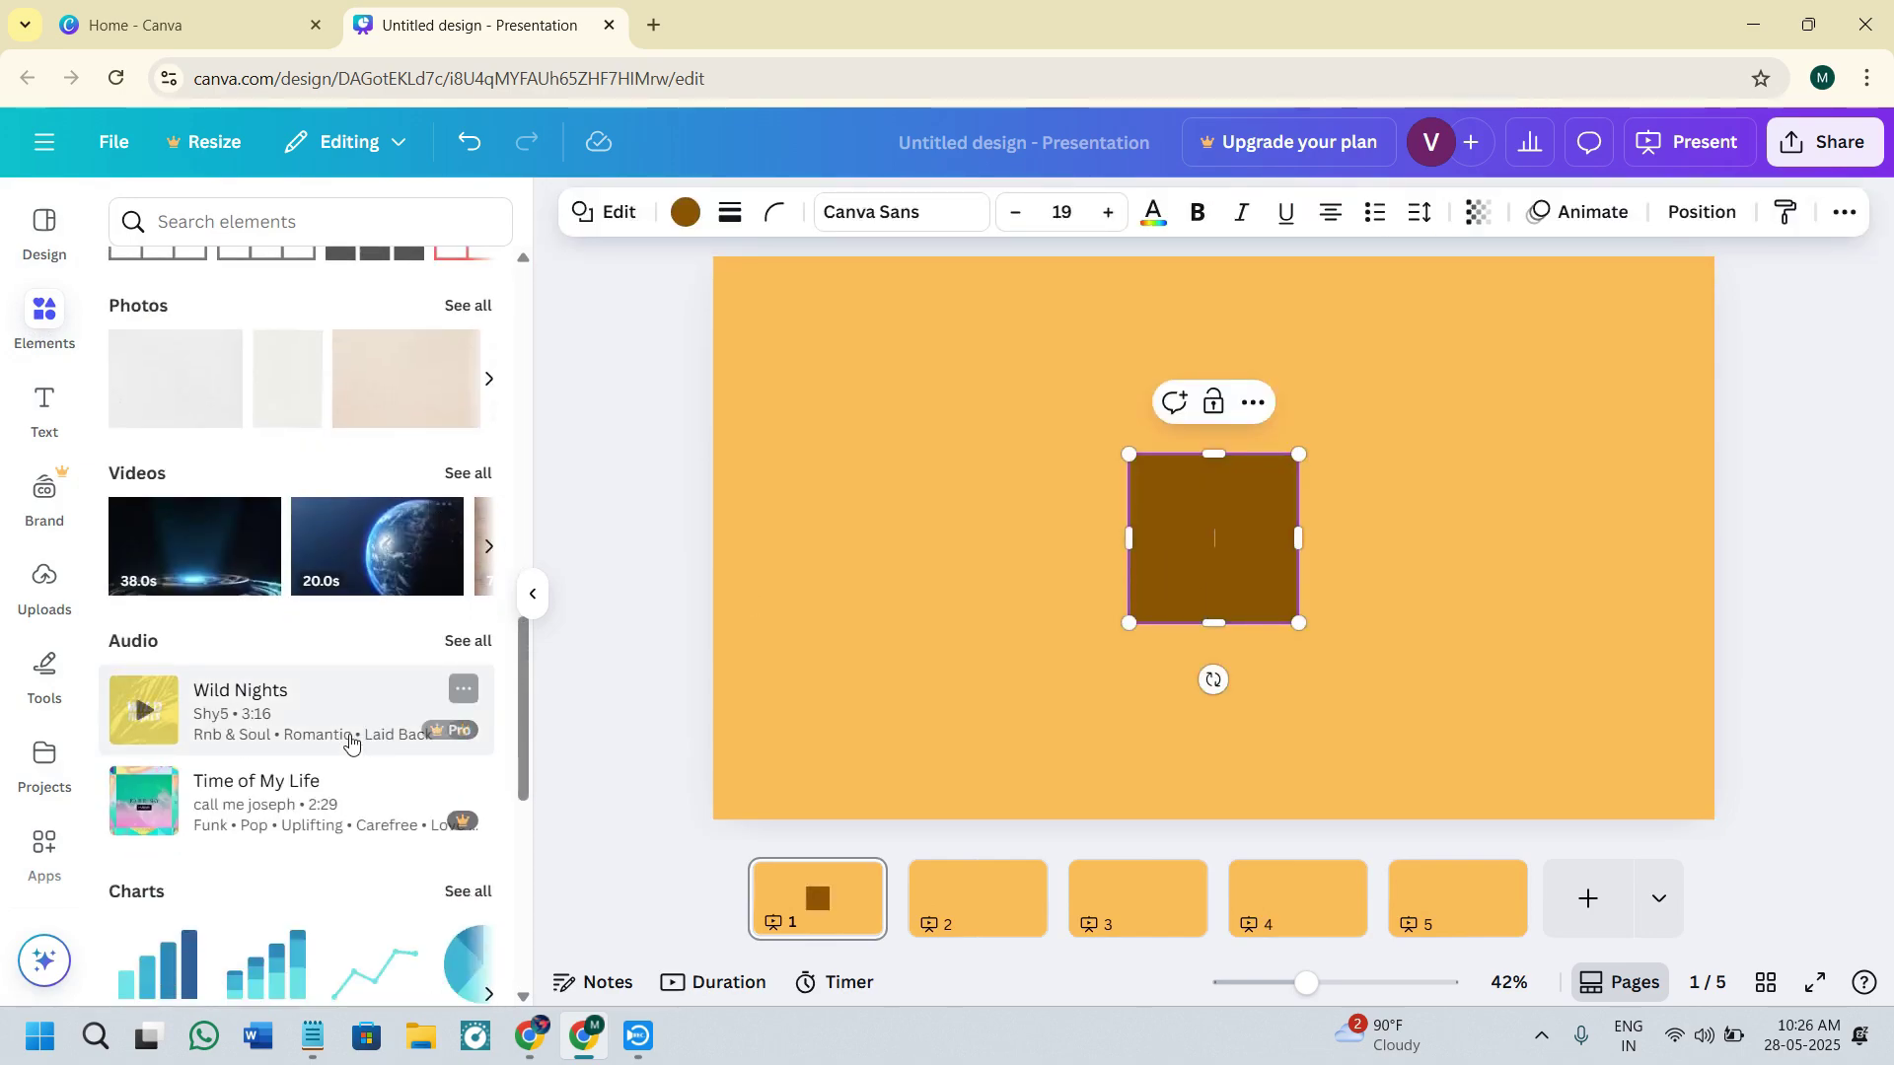
{"action": "scroll", "coordinate": [280, 673], "scroll_direction": "up", "scroll_amount": 4}
{"action": "left_click", "coordinate": [156, 636]}
{"action": "scroll", "coordinate": [350, 760], "scroll_direction": "down", "scroll_amount": 6}
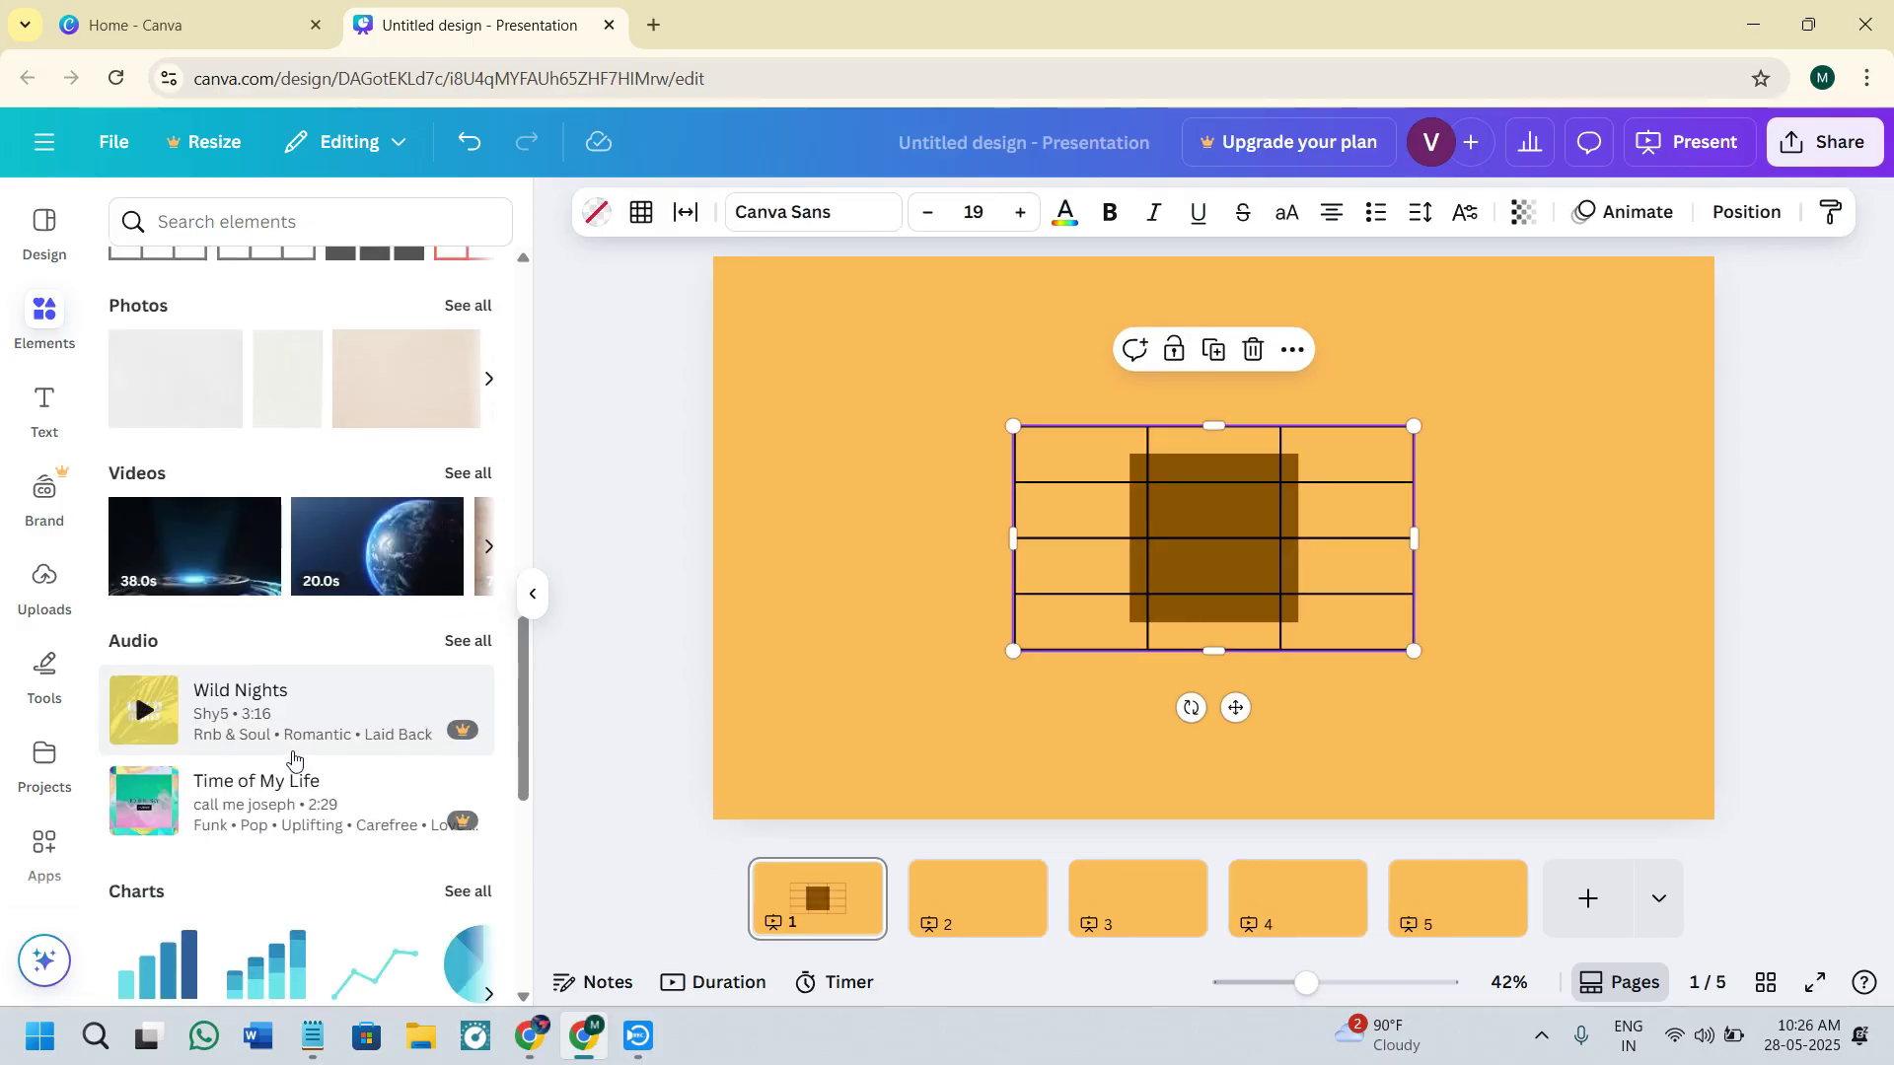
{"action": "scroll", "coordinate": [365, 863], "scroll_direction": "down", "scroll_amount": 5}
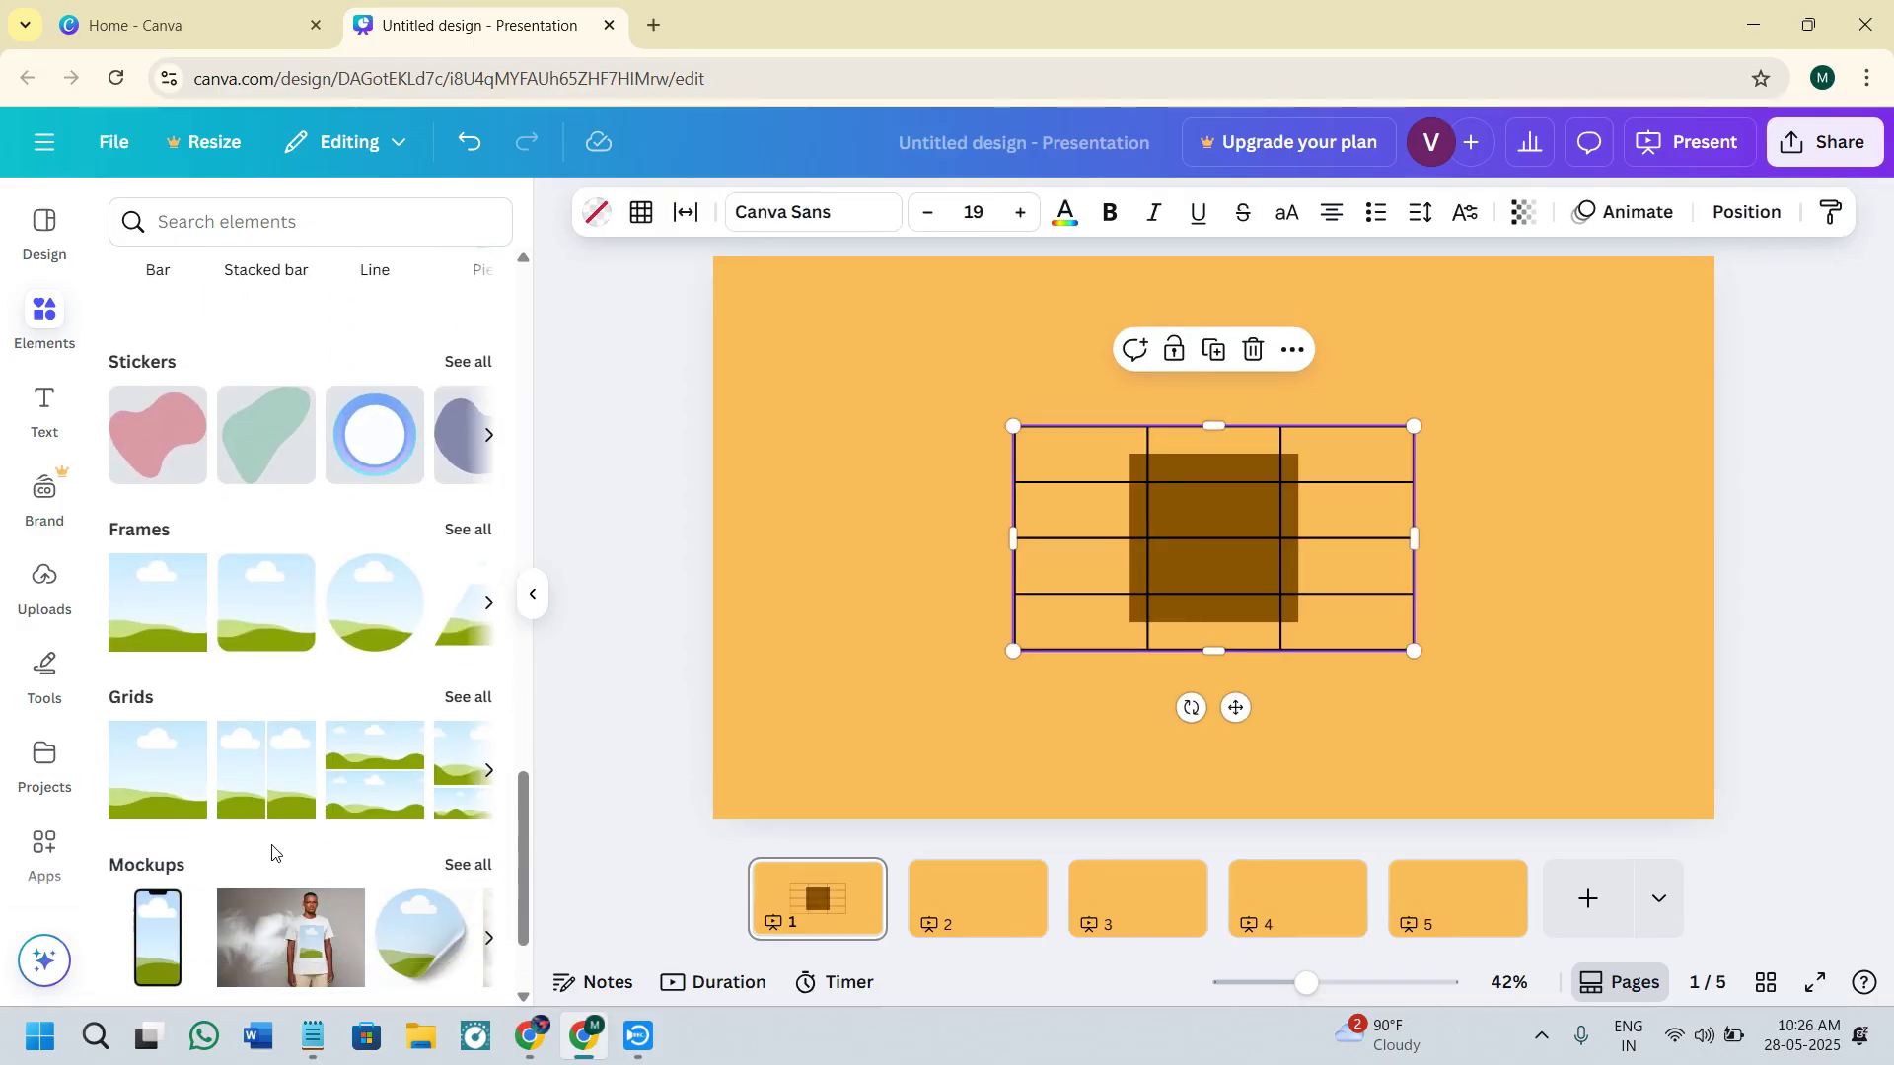
{"action": "scroll", "coordinate": [280, 837], "scroll_direction": "up", "scroll_amount": 15}
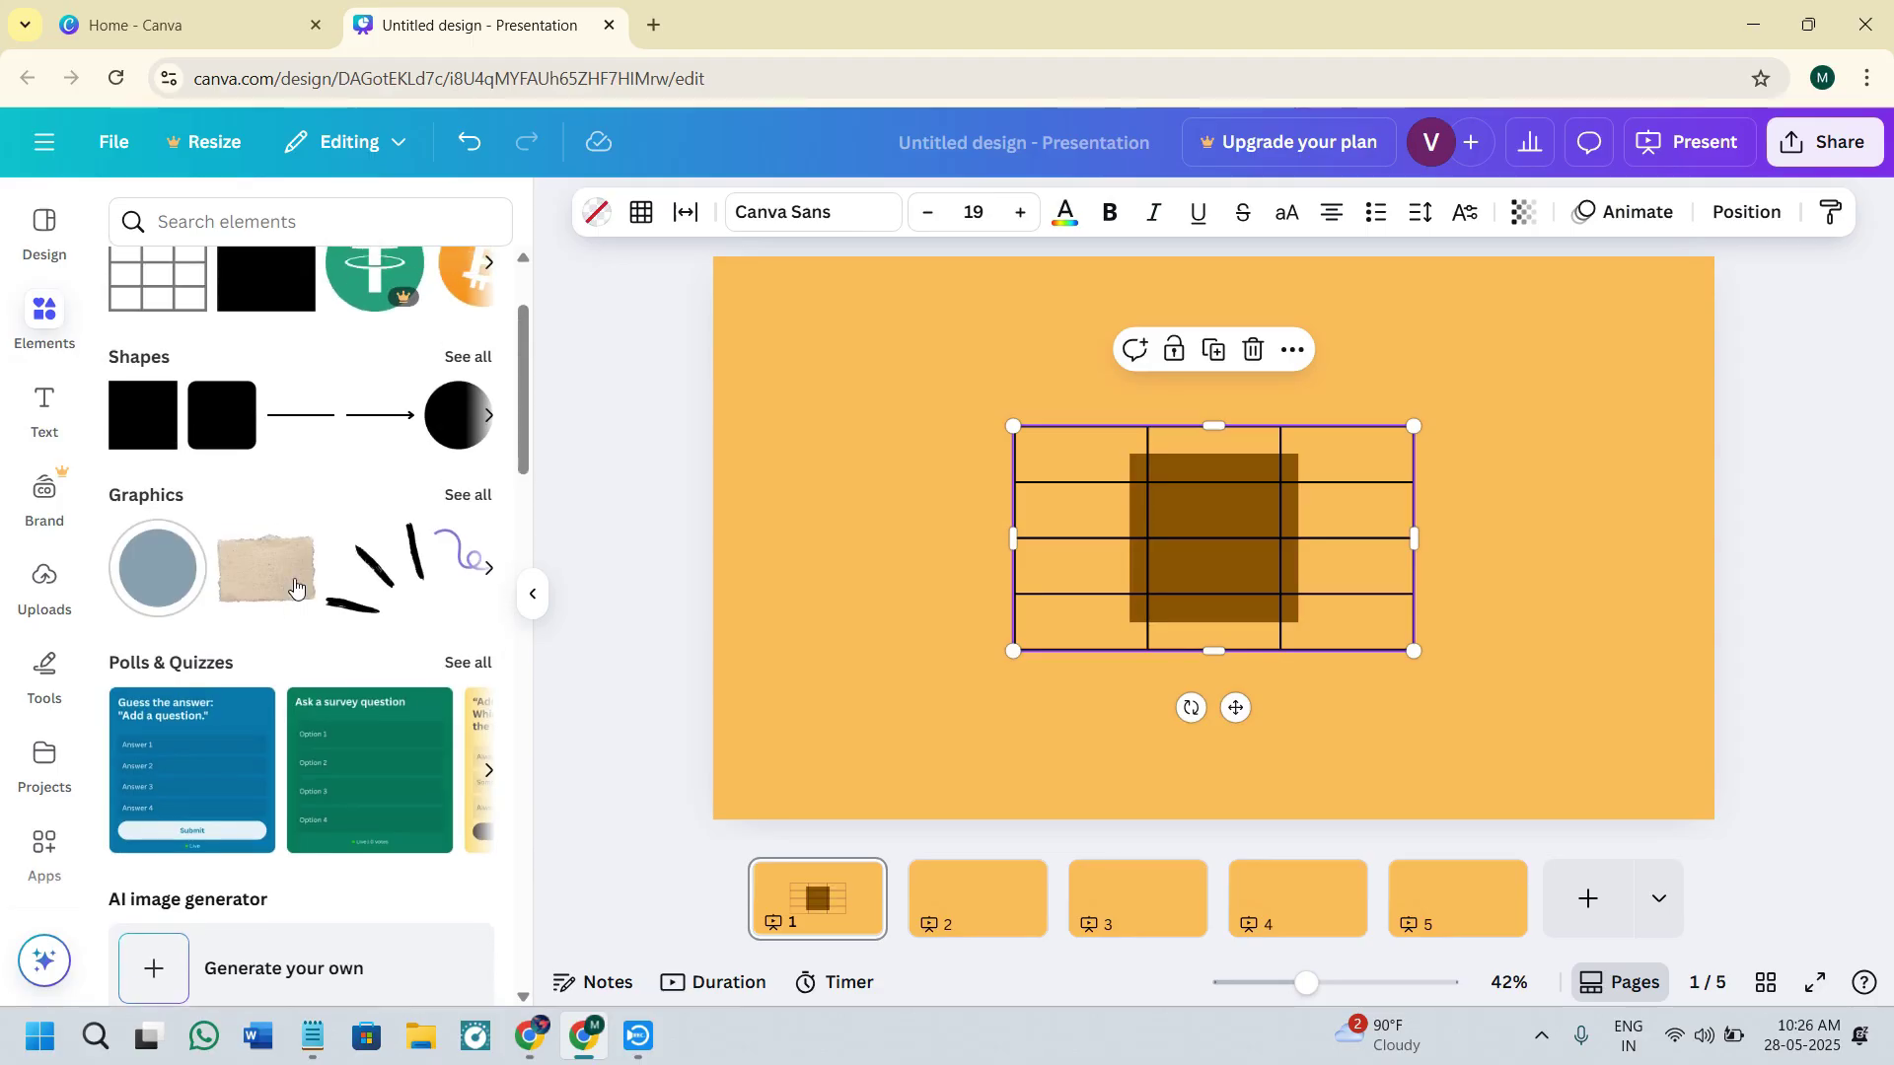
{"action": "left_click", "coordinate": [1252, 349]}
- Enlarge the square into a wide rectangle and fill it with the solid pink default colour
{"action": "left_click", "coordinate": [1213, 483]}
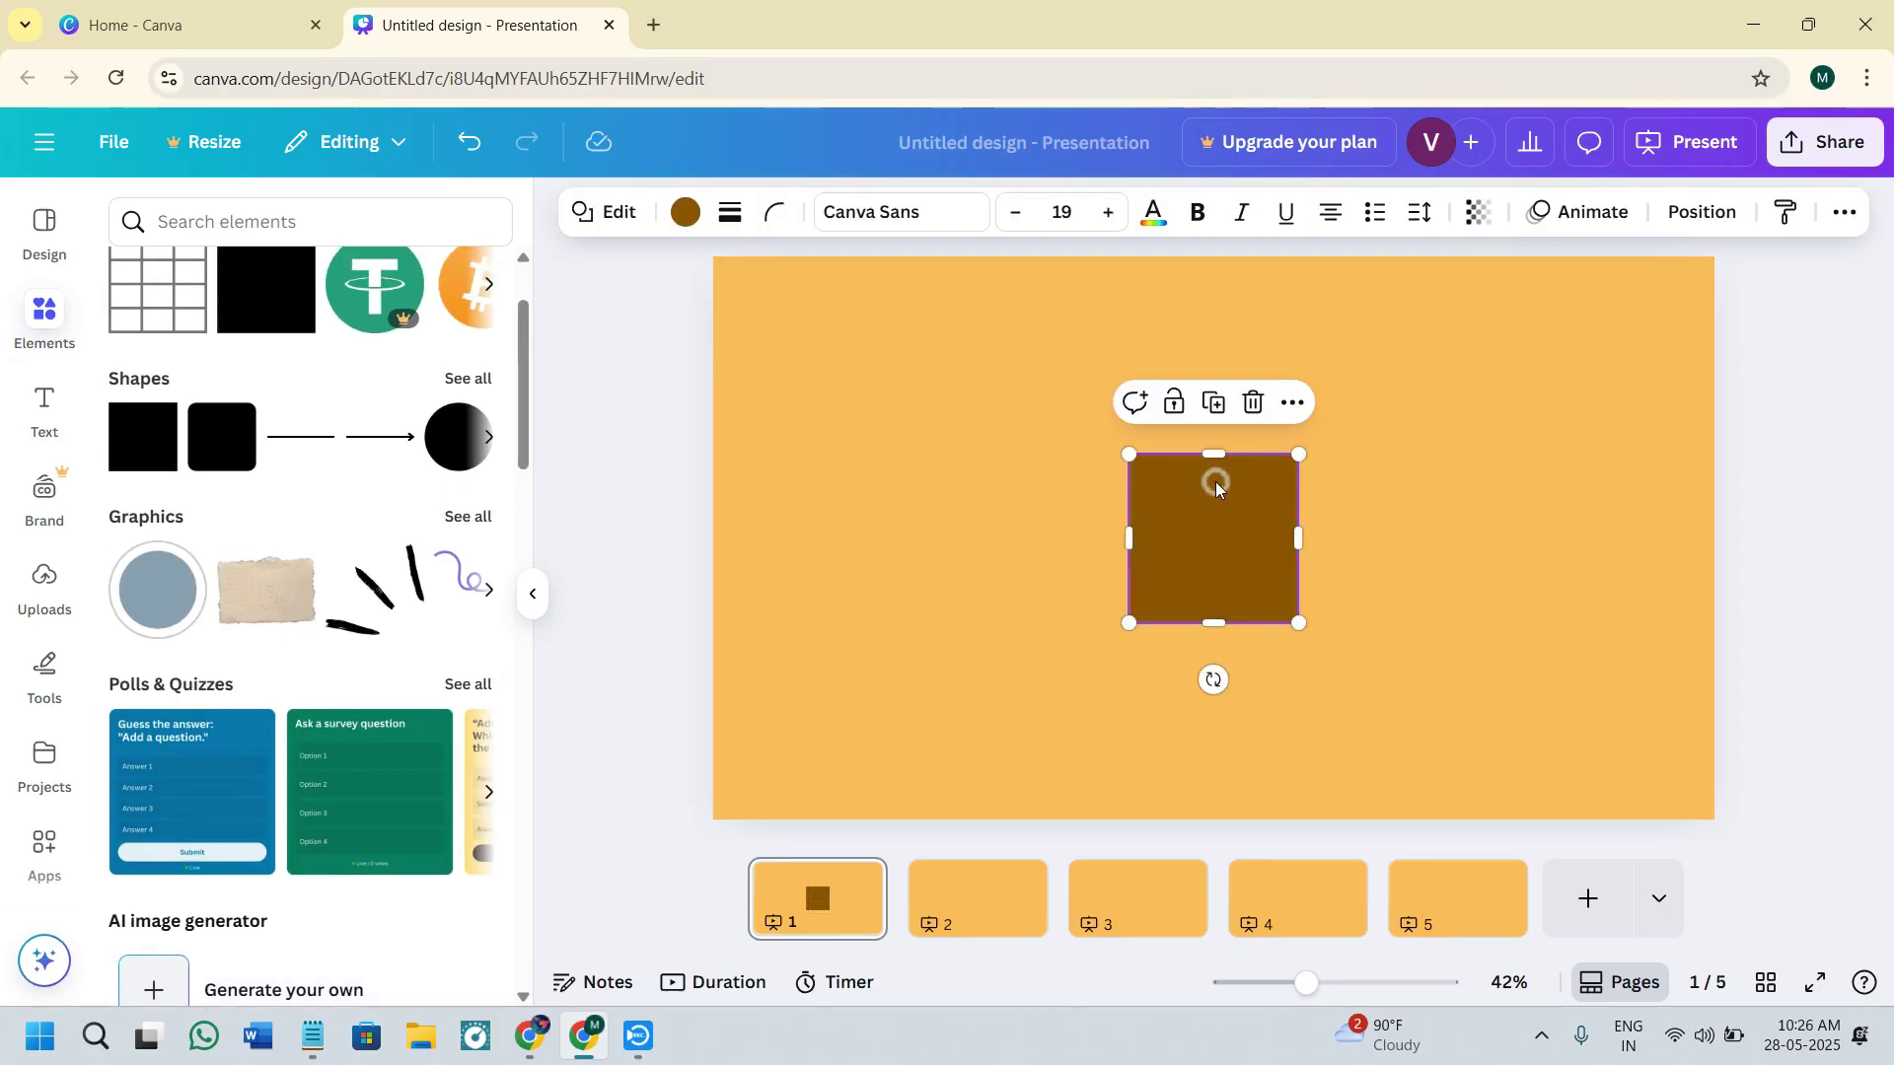
{"action": "left_click_drag", "start_coordinate": [1130, 455], "coordinate": [905, 398]}
{"action": "left_click_drag", "start_coordinate": [1103, 622], "coordinate": [1103, 698]}
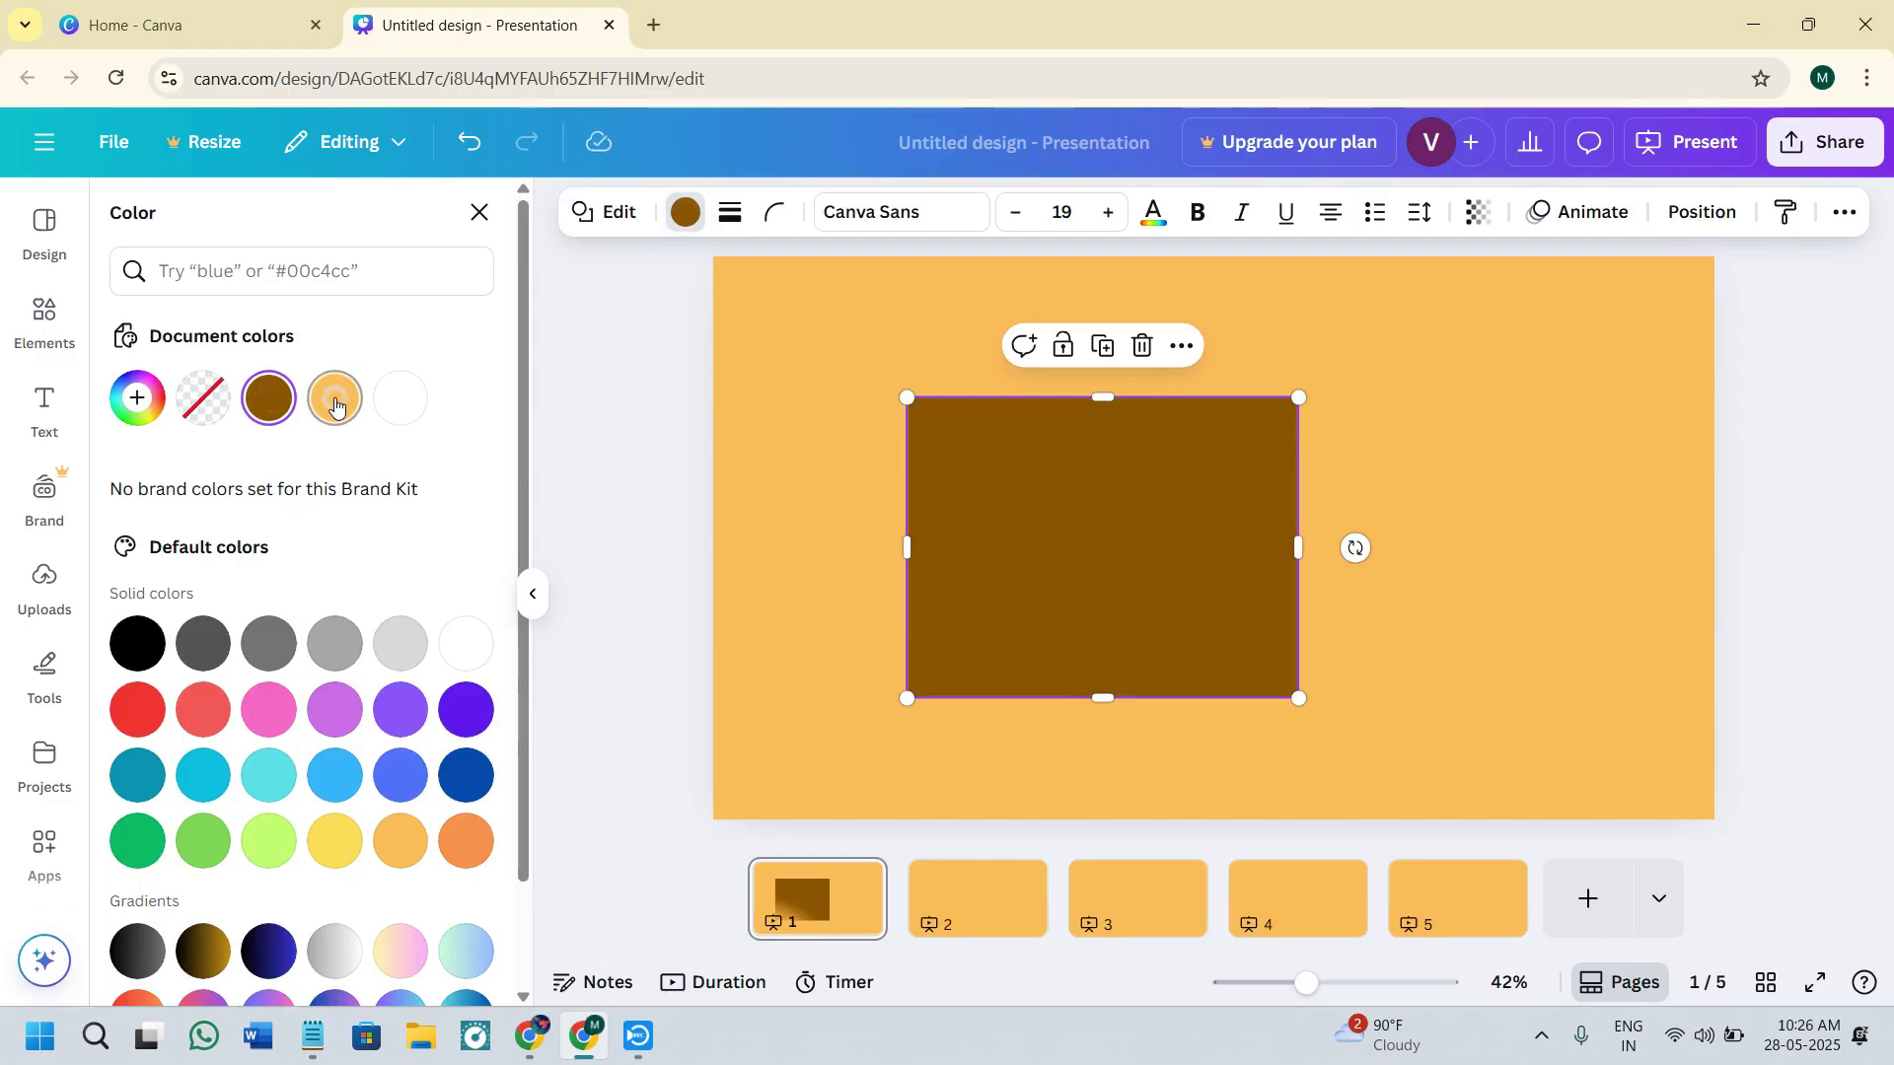
{"action": "left_click", "coordinate": [335, 400]}
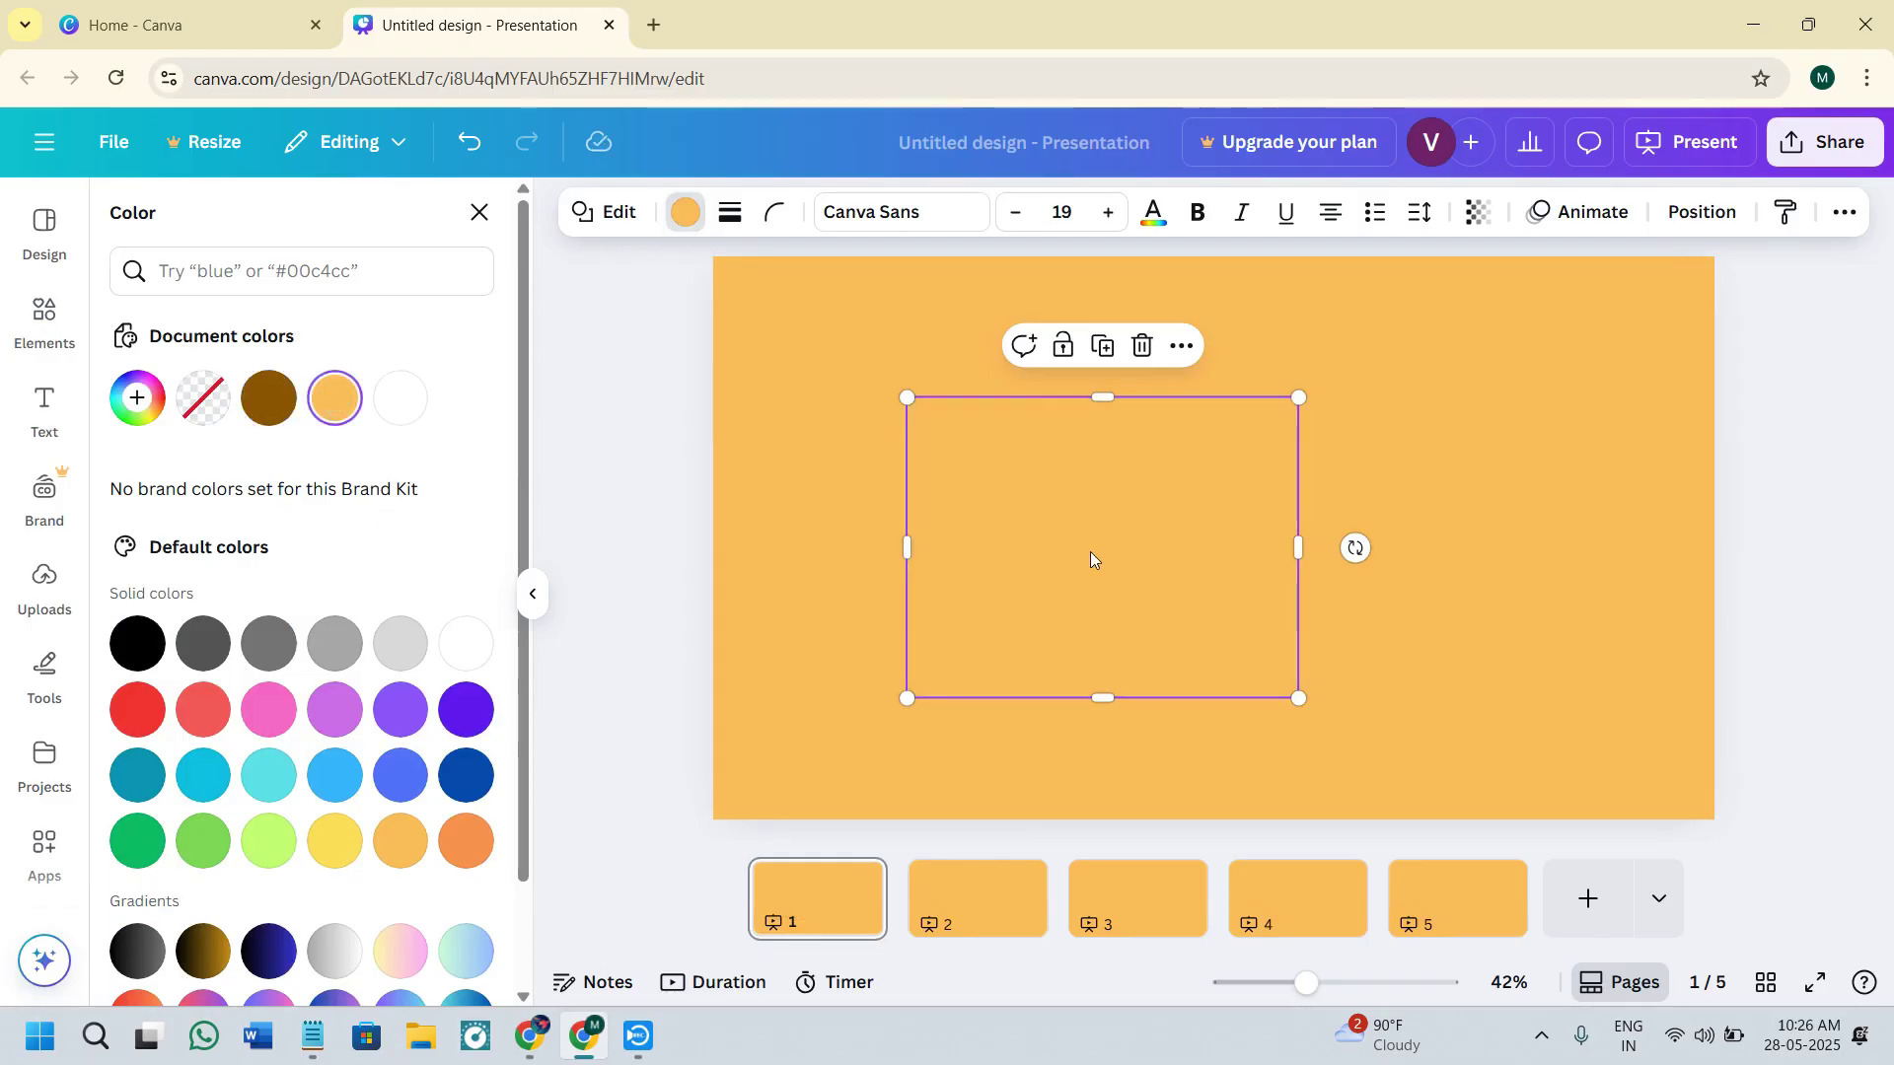
{"action": "left_click", "coordinate": [268, 708]}
- Find wallet graphics among the elements and insert the pink wallet with green notes and cards on the first page
{"action": "left_click", "coordinate": [75, 337]}
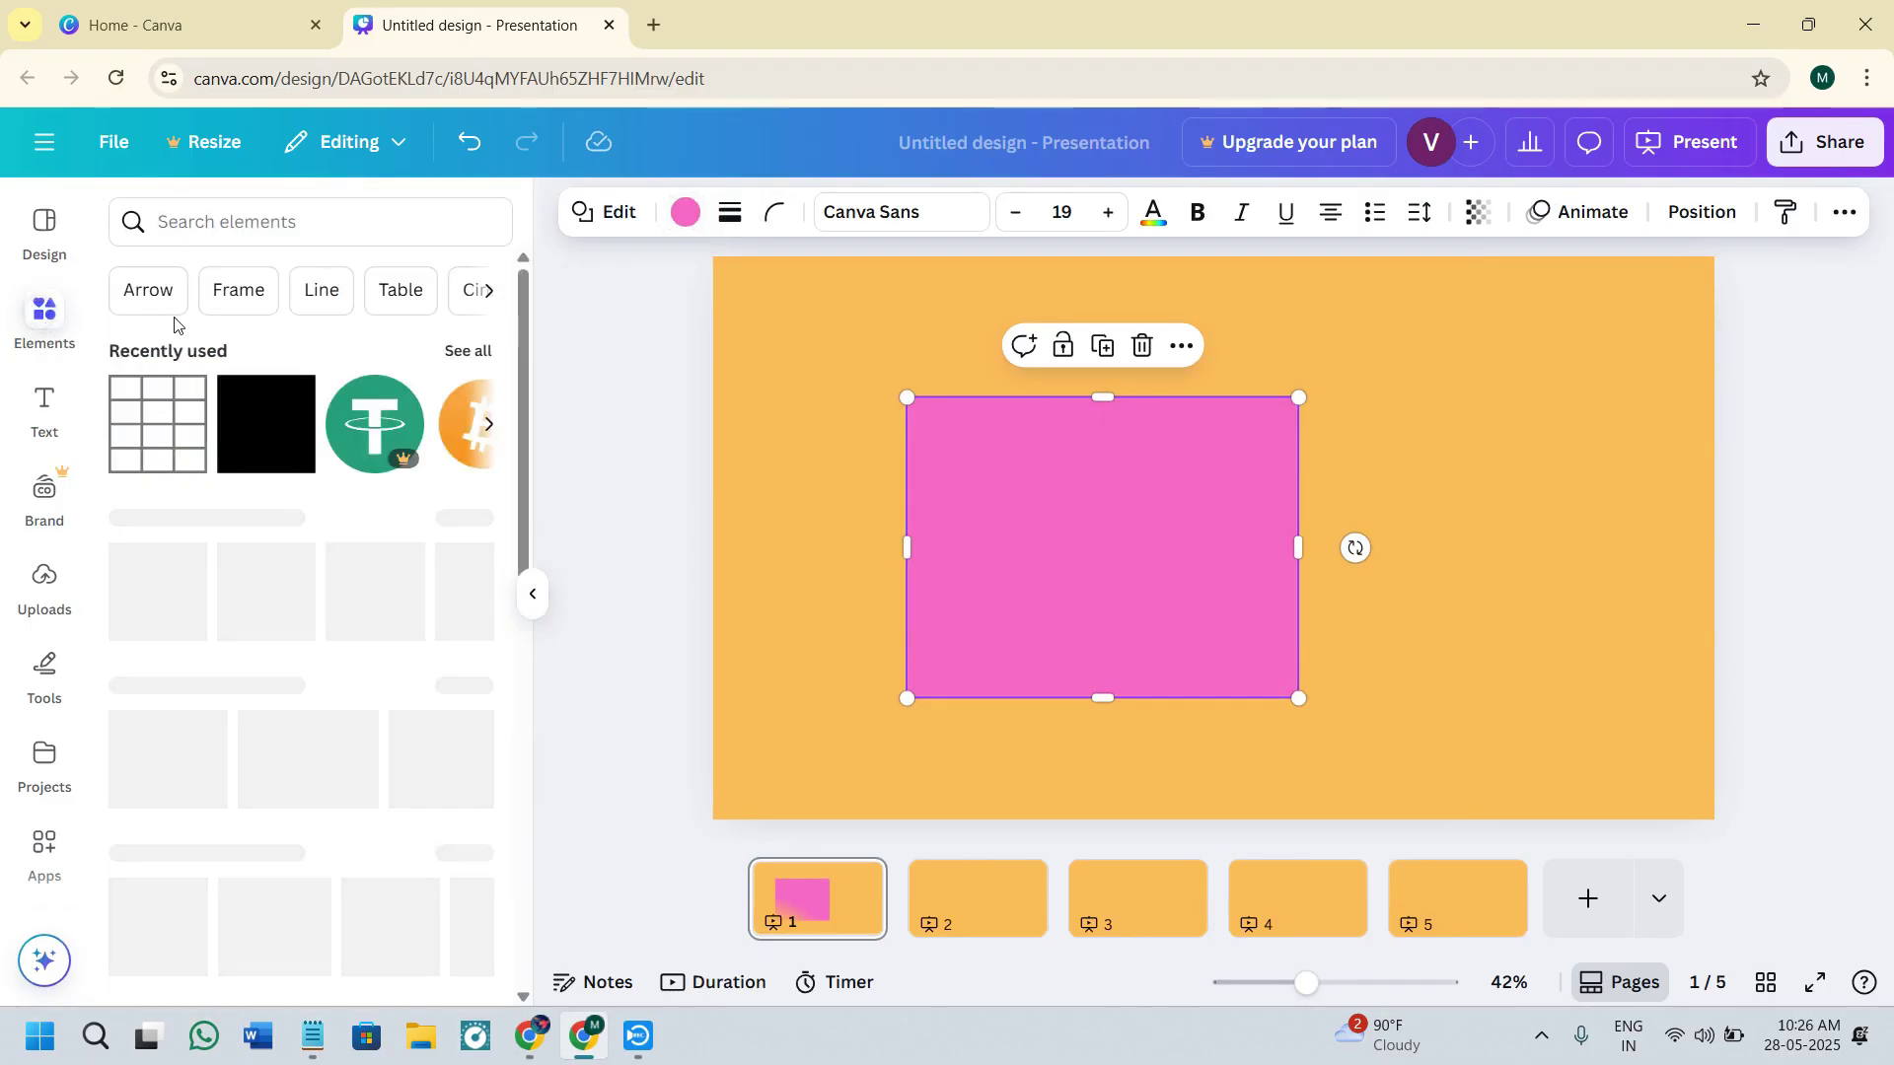
{"action": "left_click", "coordinate": [306, 236]}
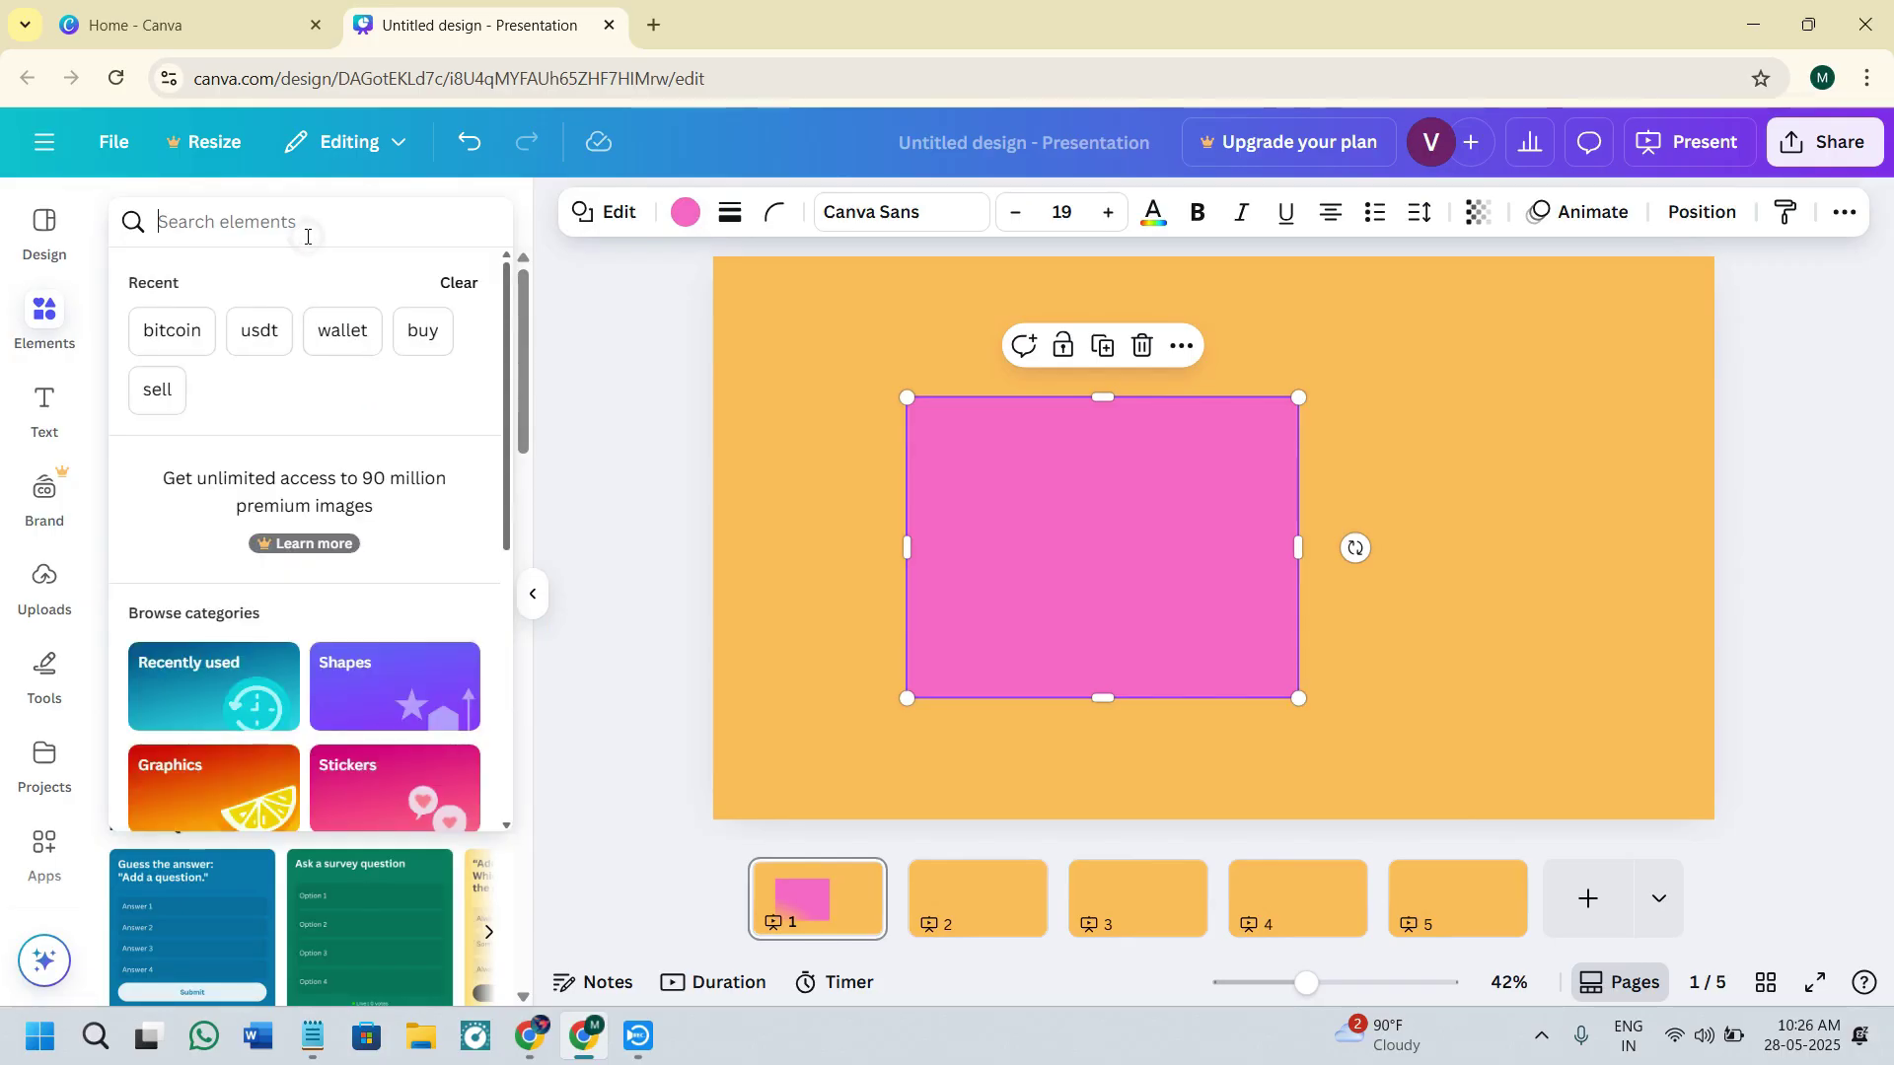
{"action": "left_click", "coordinate": [342, 330]}
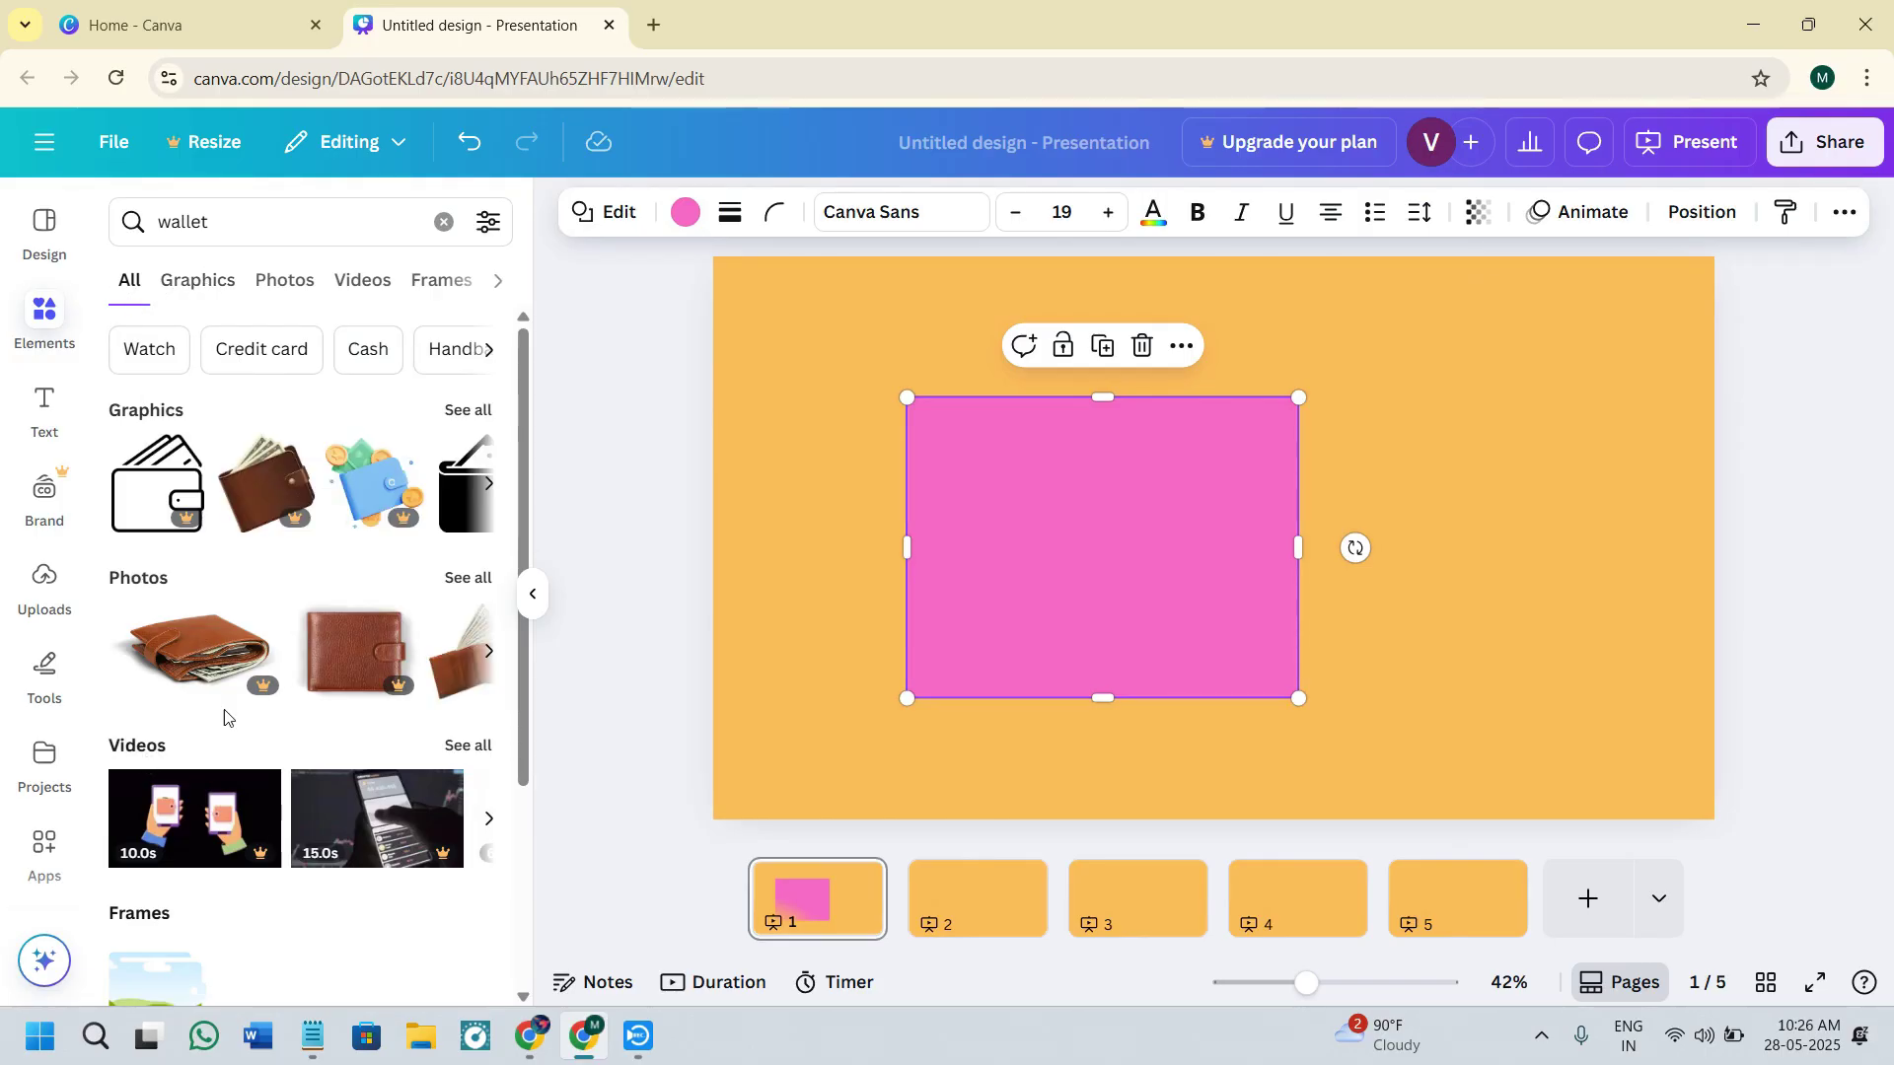
{"action": "left_click", "coordinate": [191, 295]}
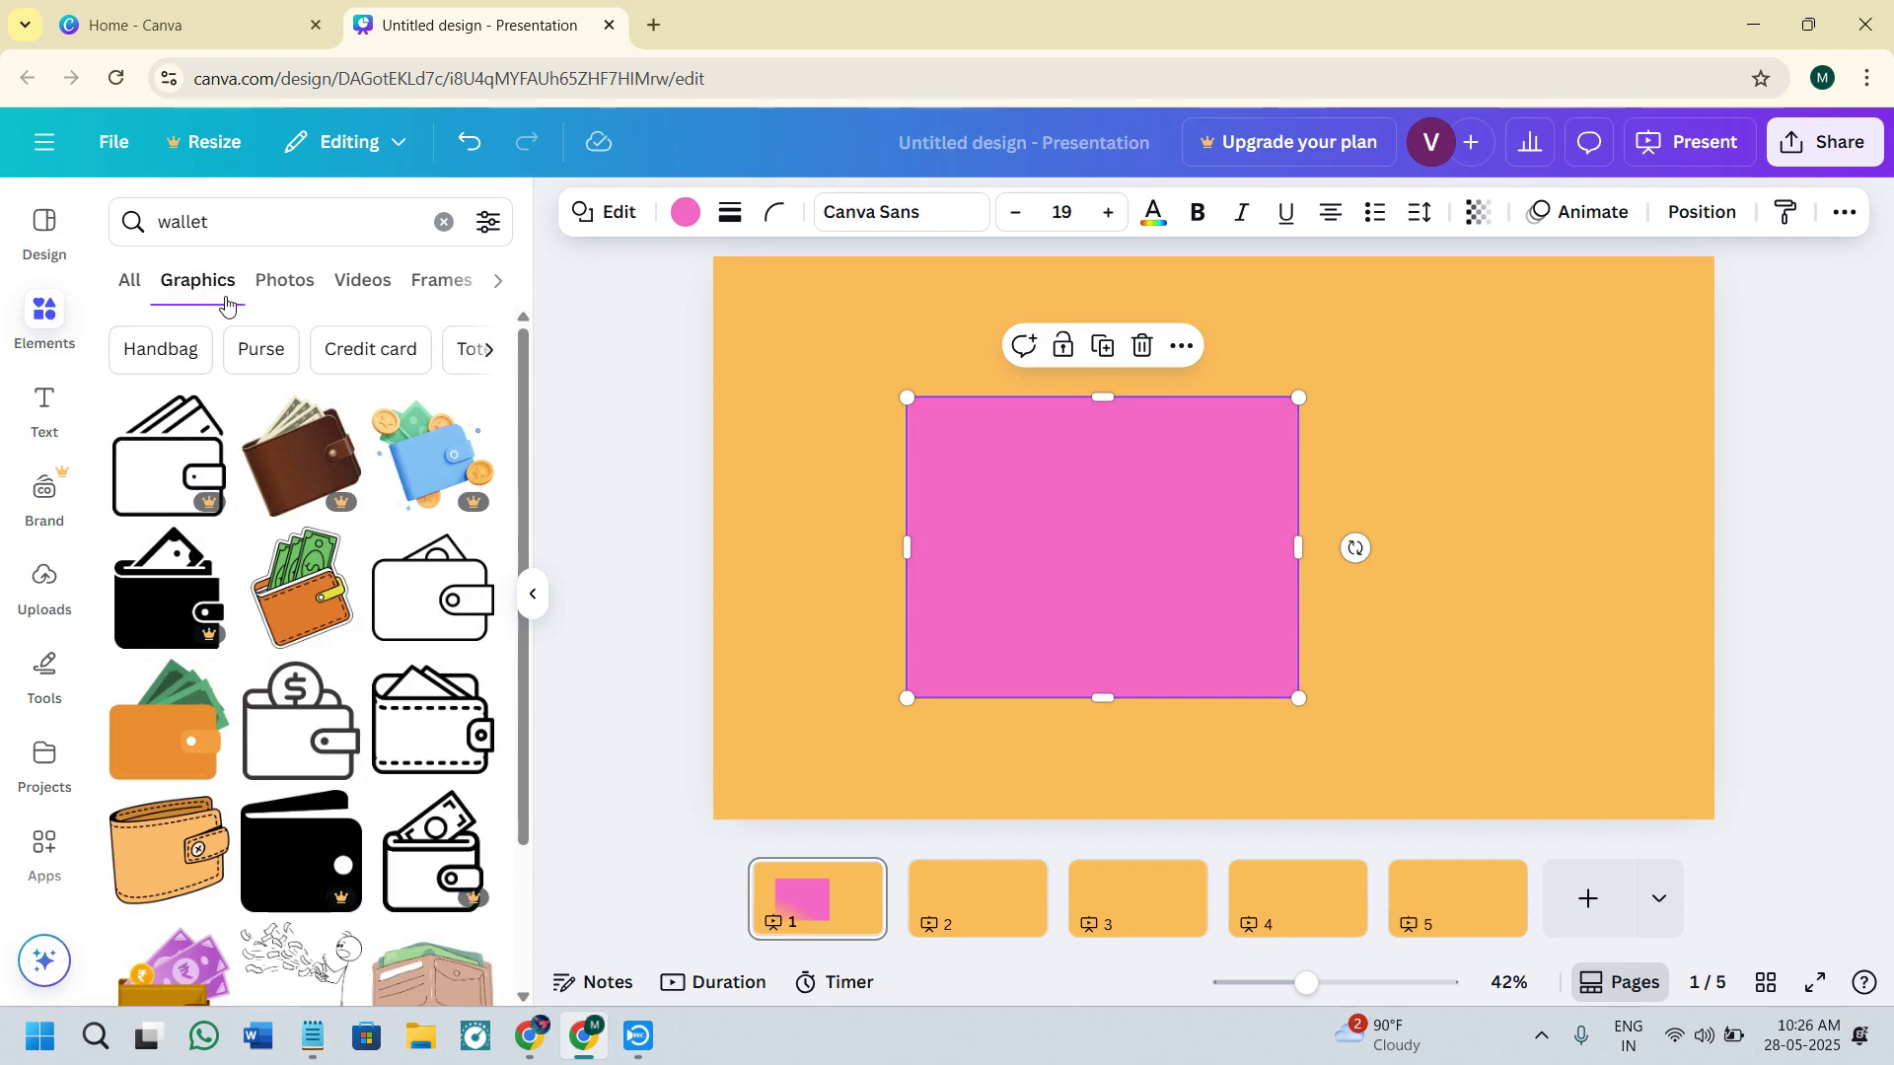
{"action": "scroll", "coordinate": [266, 690], "scroll_direction": "down", "scroll_amount": 6}
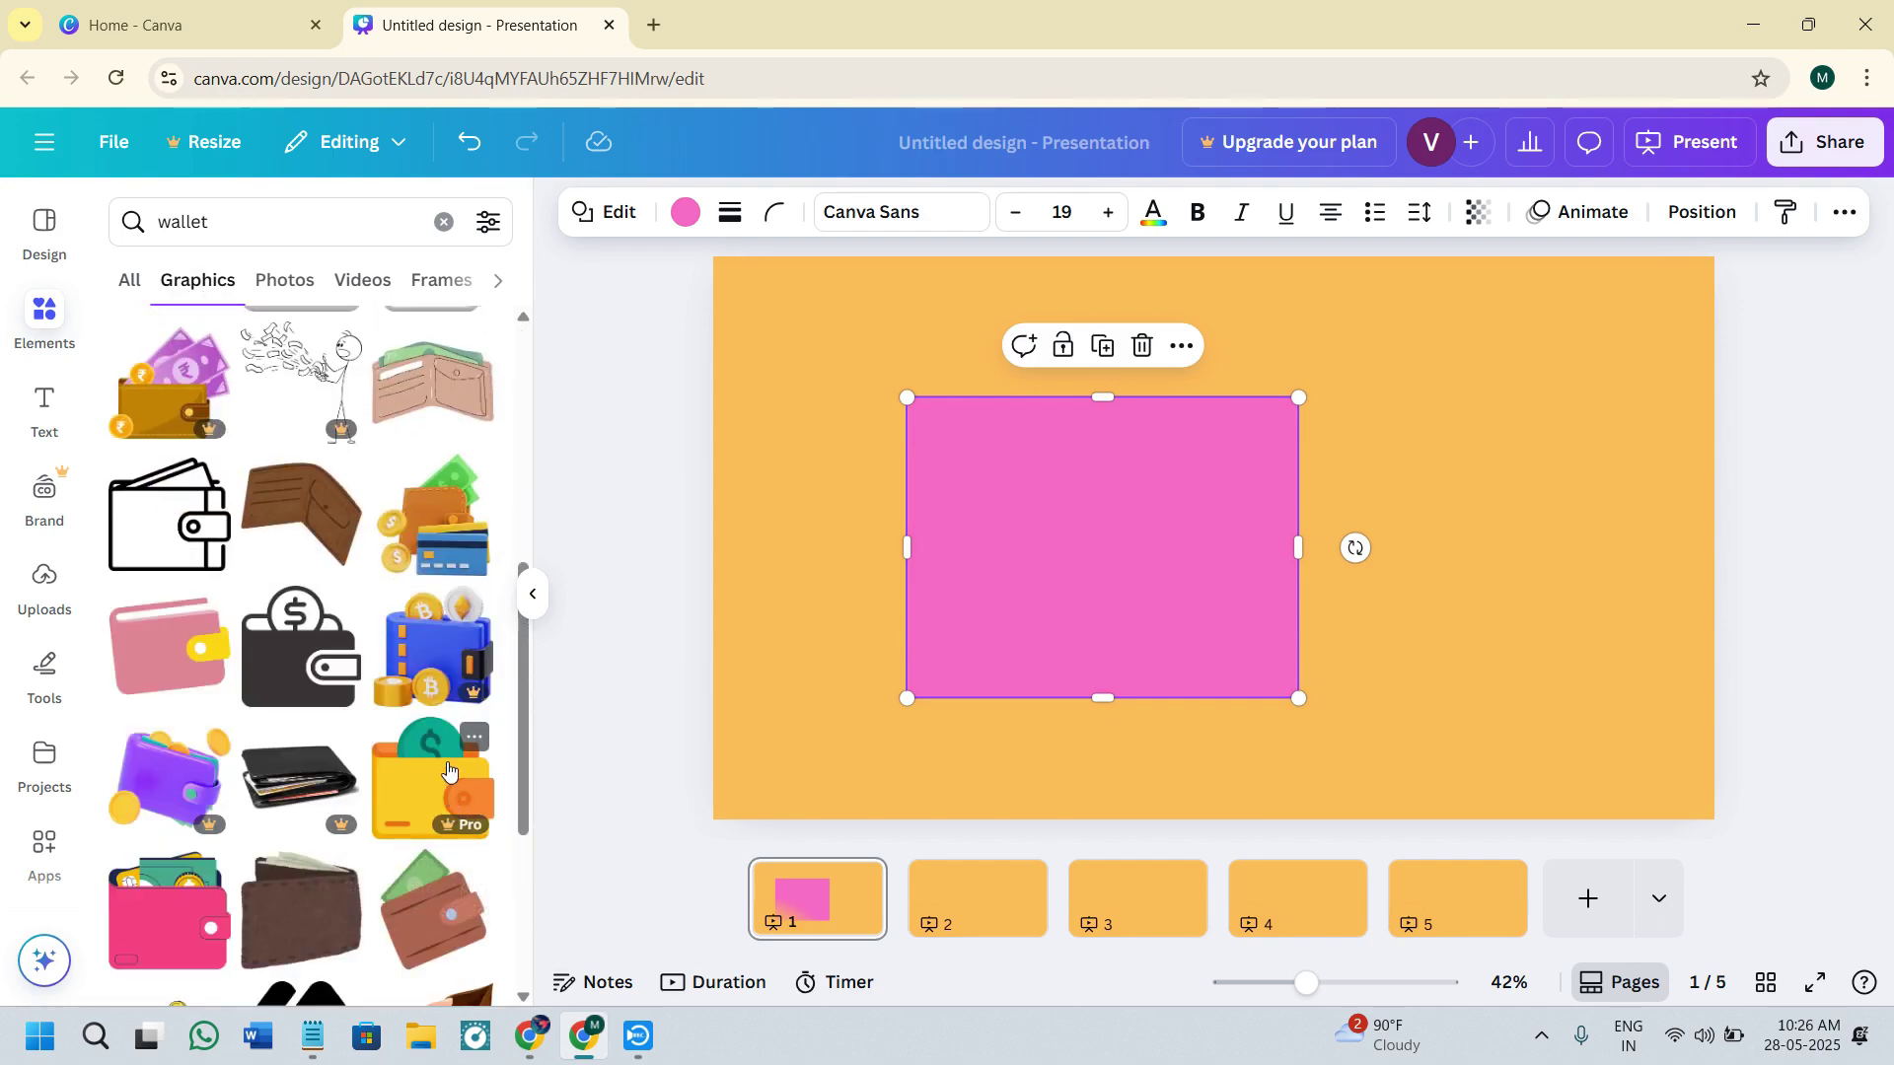
{"action": "scroll", "coordinate": [449, 770], "scroll_direction": "down", "scroll_amount": 2}
{"action": "left_click", "coordinate": [168, 705]}
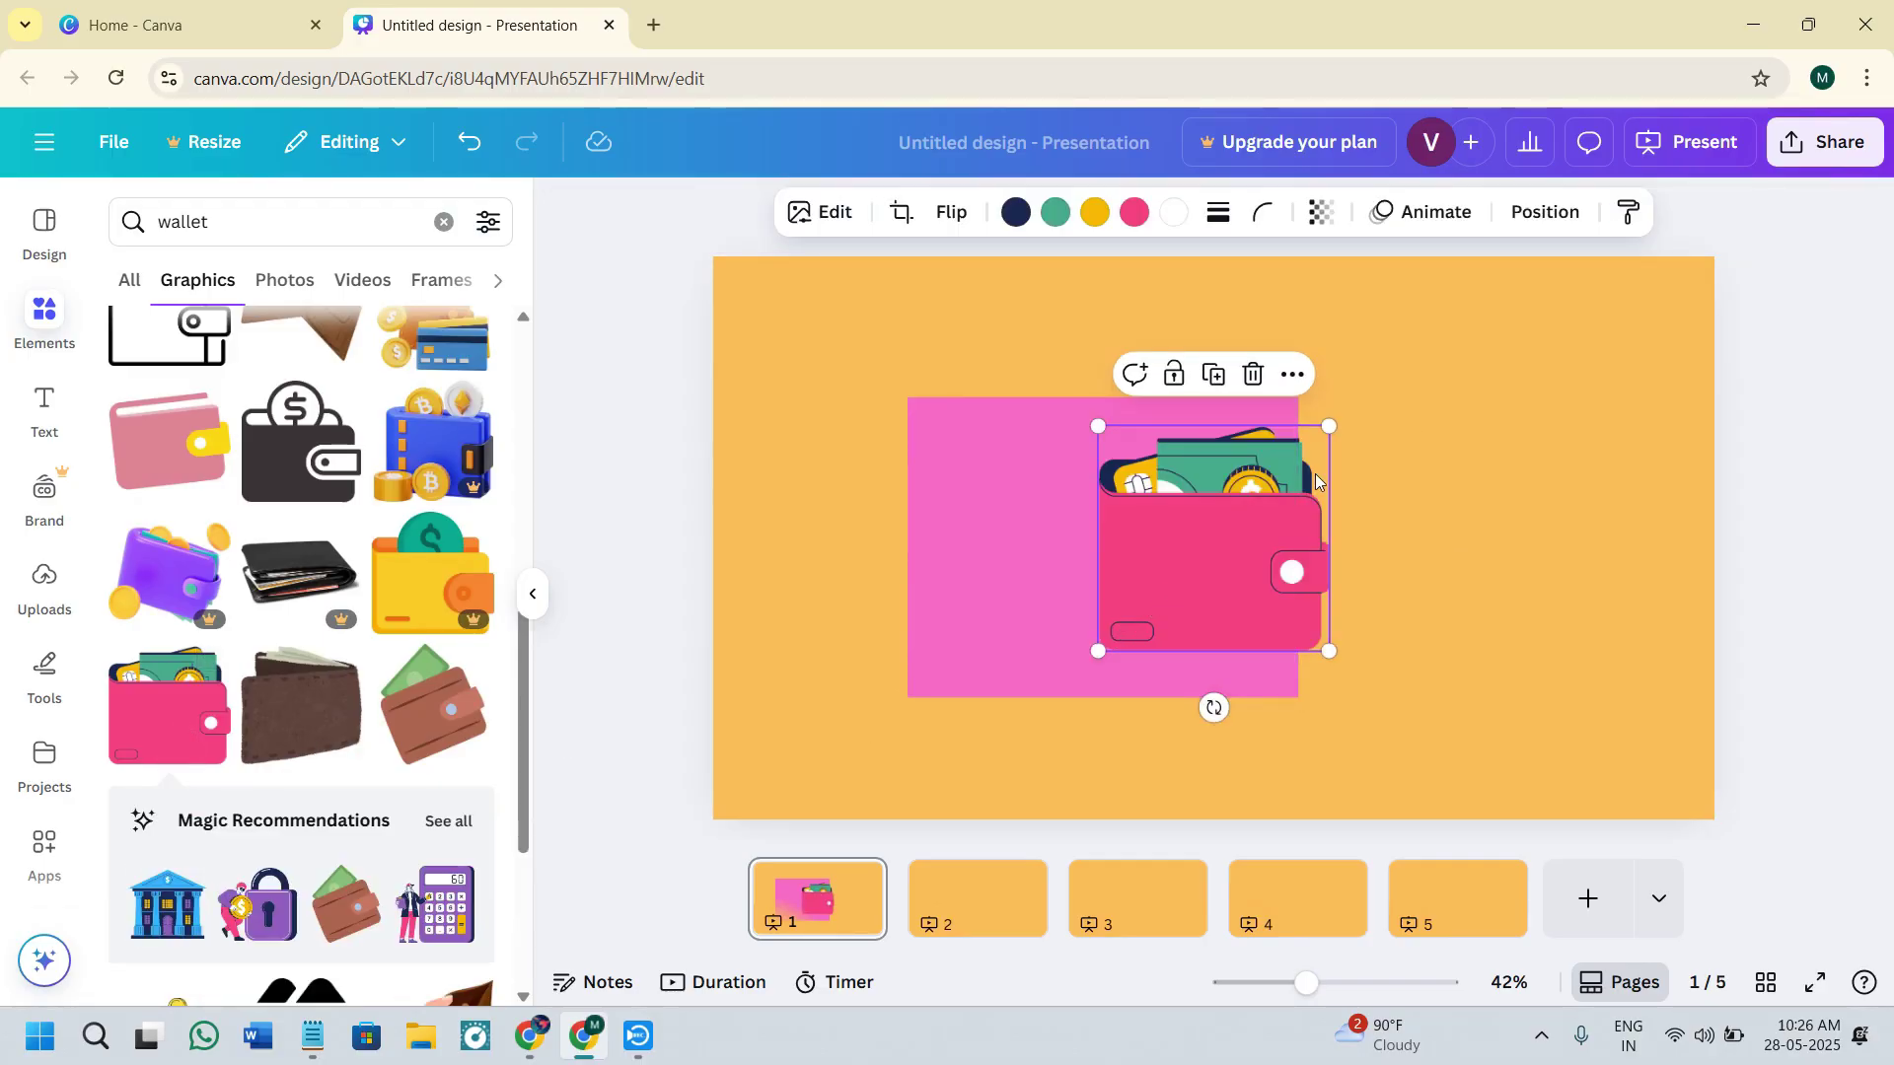
- Enlarge the wallet graphic and place it just right of the pink rectangle, shifting the rectangle left so the two sit side by side
{"action": "left_click_drag", "start_coordinate": [1328, 426], "coordinate": [1433, 326]}
{"action": "left_click_drag", "start_coordinate": [1276, 491], "coordinate": [1468, 536]}
{"action": "left_click_drag", "start_coordinate": [1292, 547], "coordinate": [1340, 553]}
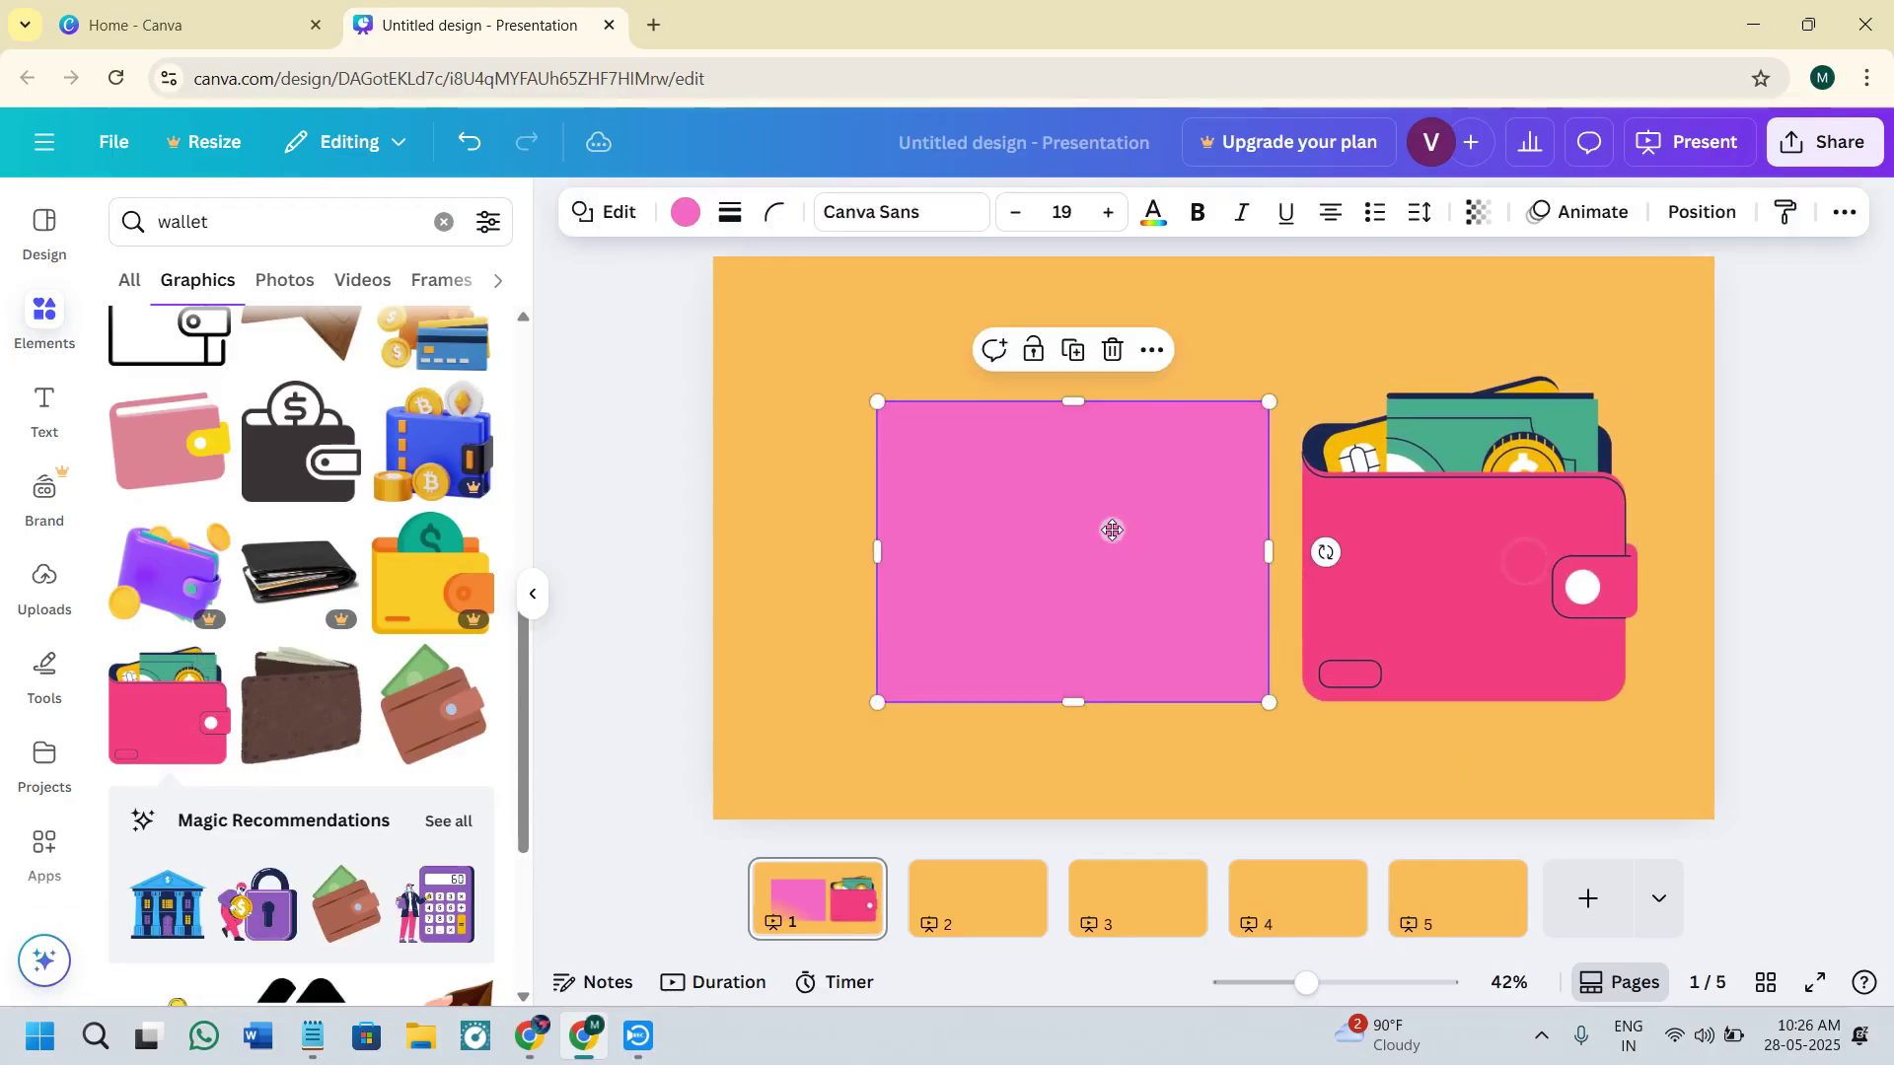
{"action": "left_click_drag", "start_coordinate": [1107, 529], "coordinate": [1075, 529]}
{"action": "left_click_drag", "start_coordinate": [1518, 563], "coordinate": [1487, 562]}
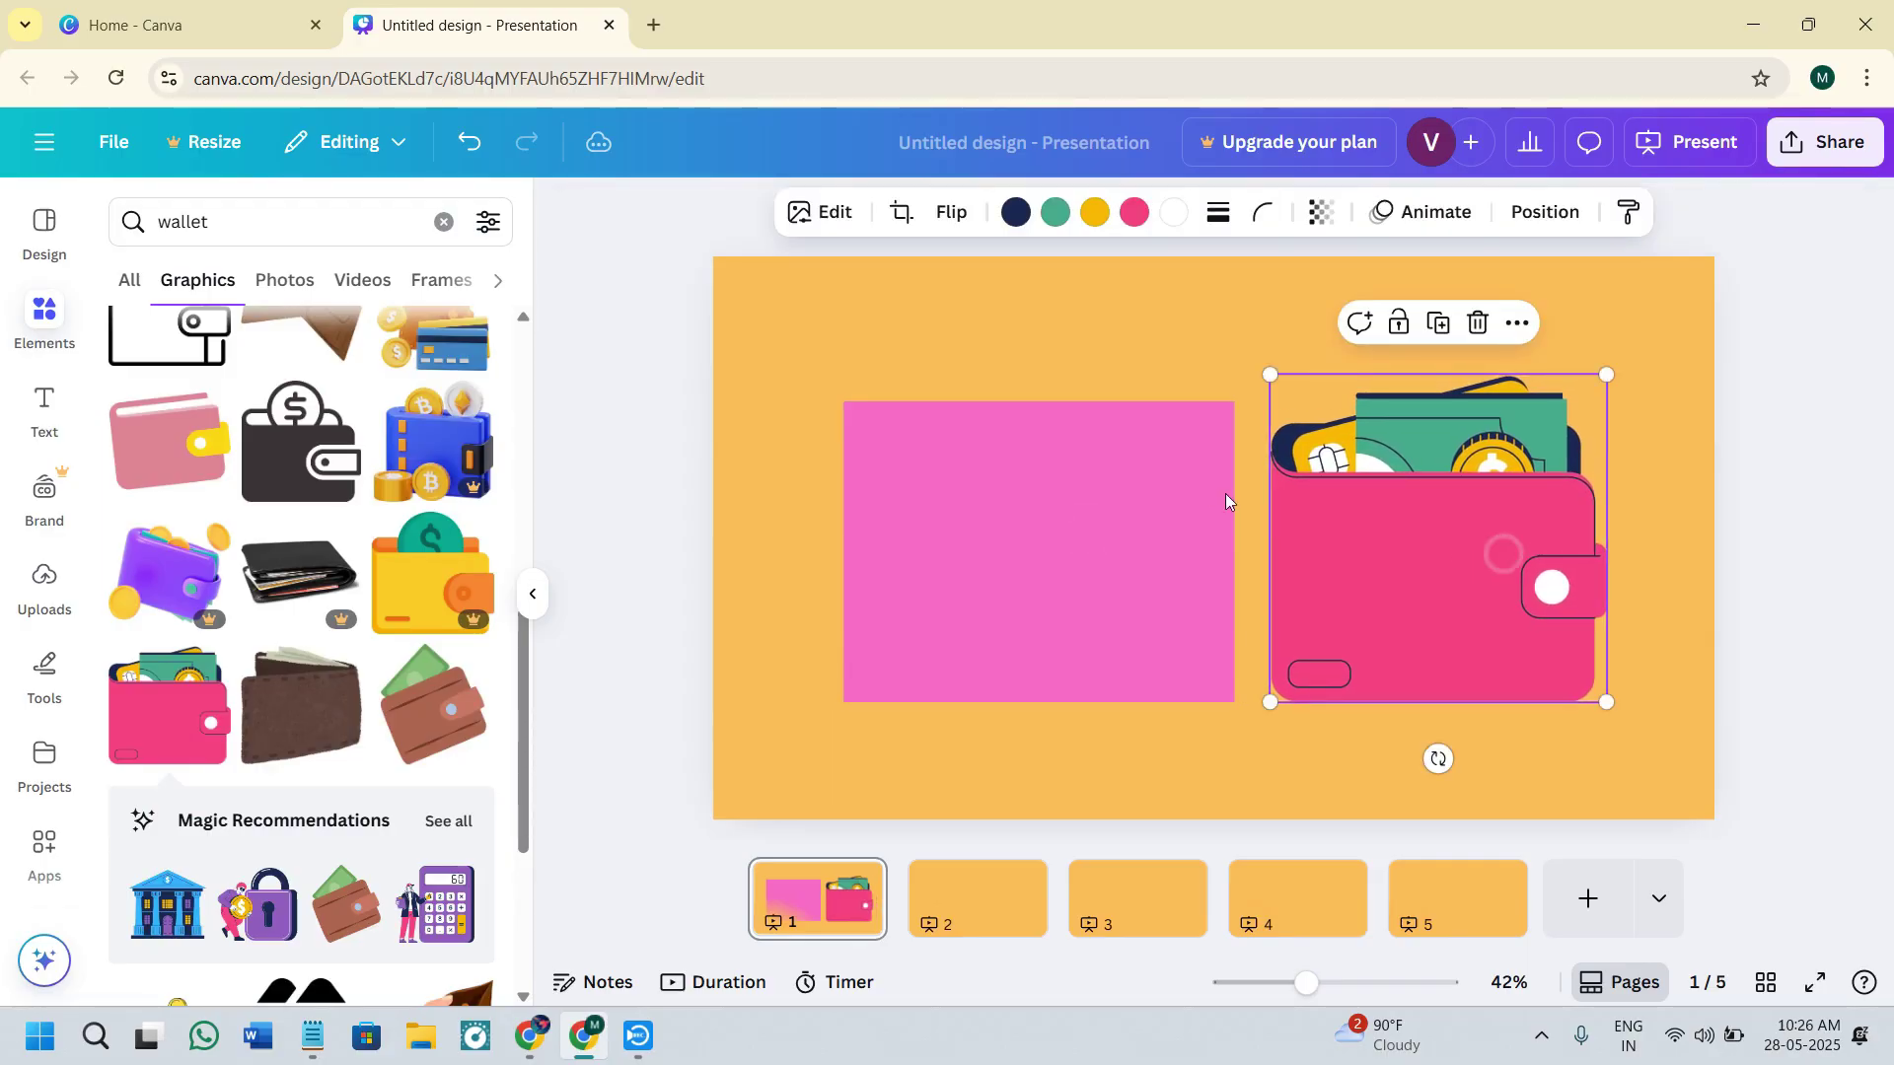
- Add a text box to the first page, enlarge its text to size 83 and place it above the rectangle and wallet
{"action": "left_click", "coordinate": [43, 408]}
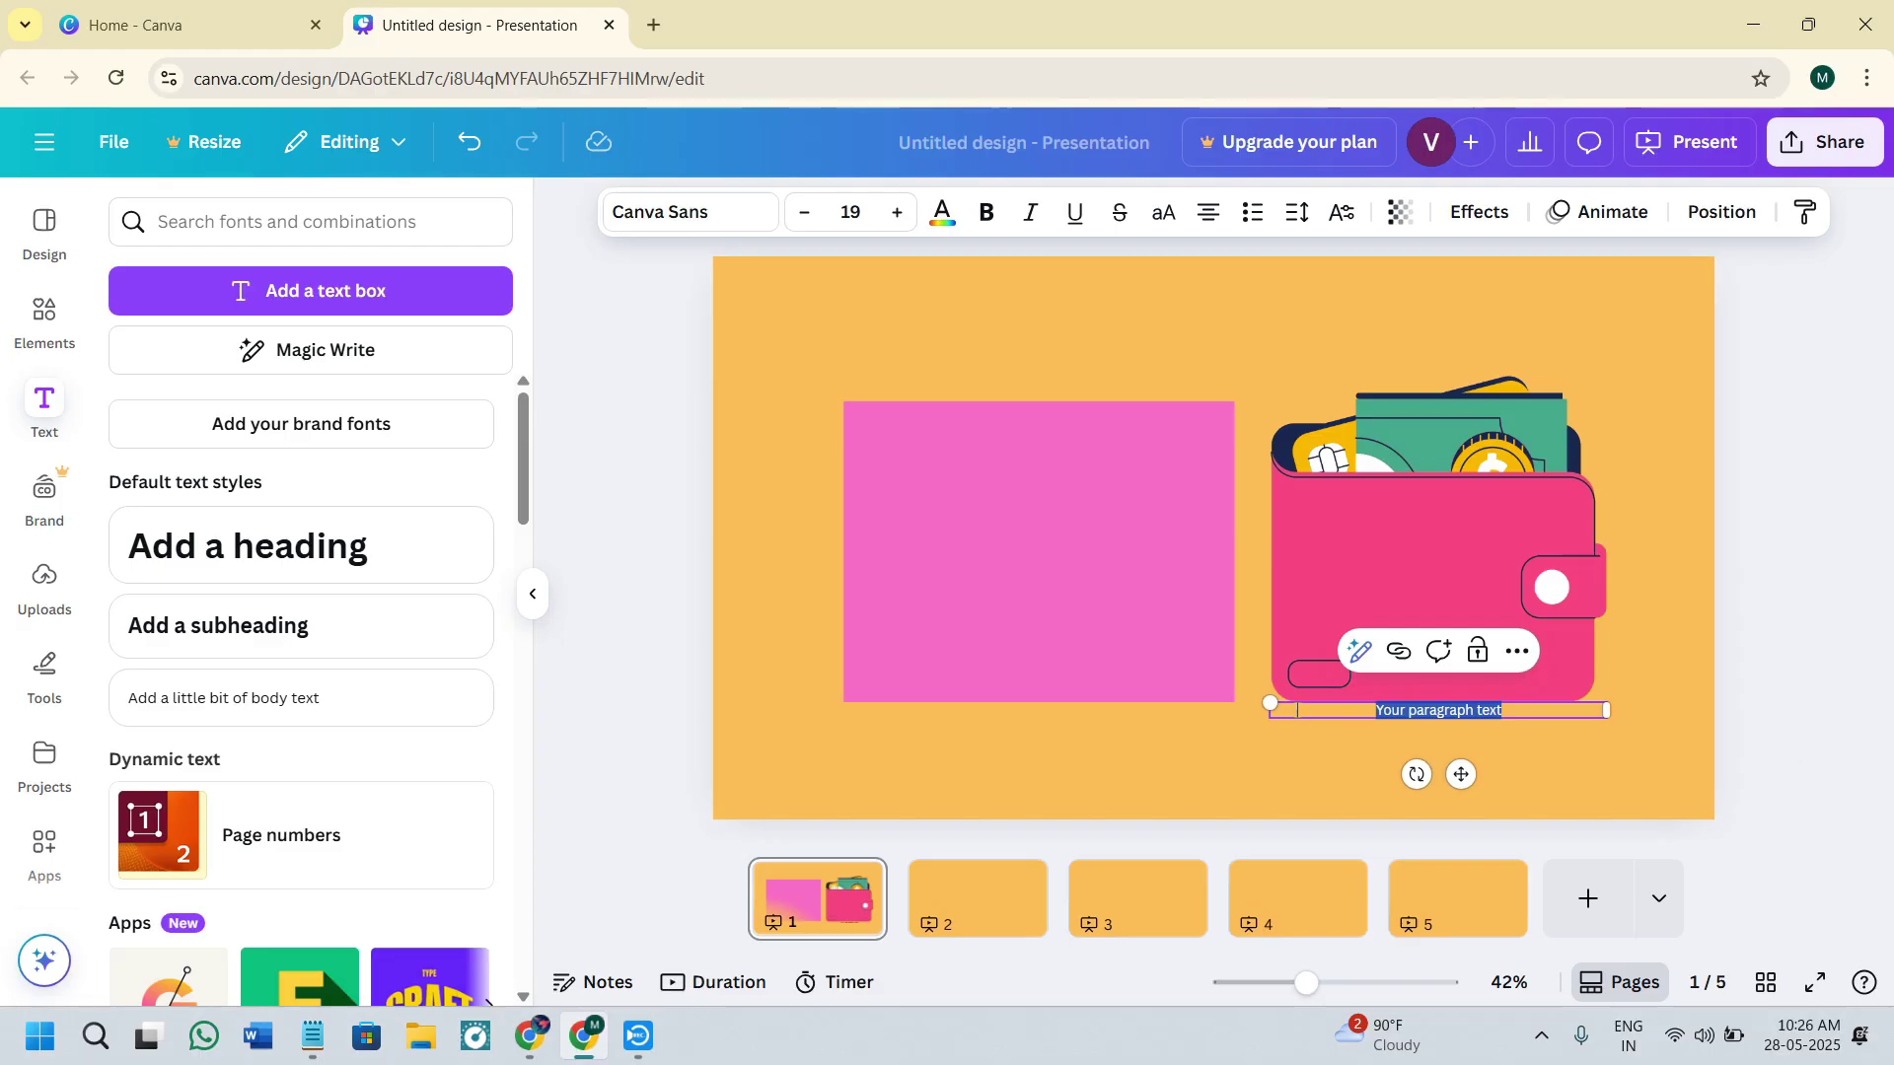
{"action": "left_click", "coordinate": [905, 214]}
{"action": "left_click", "coordinate": [904, 214]}
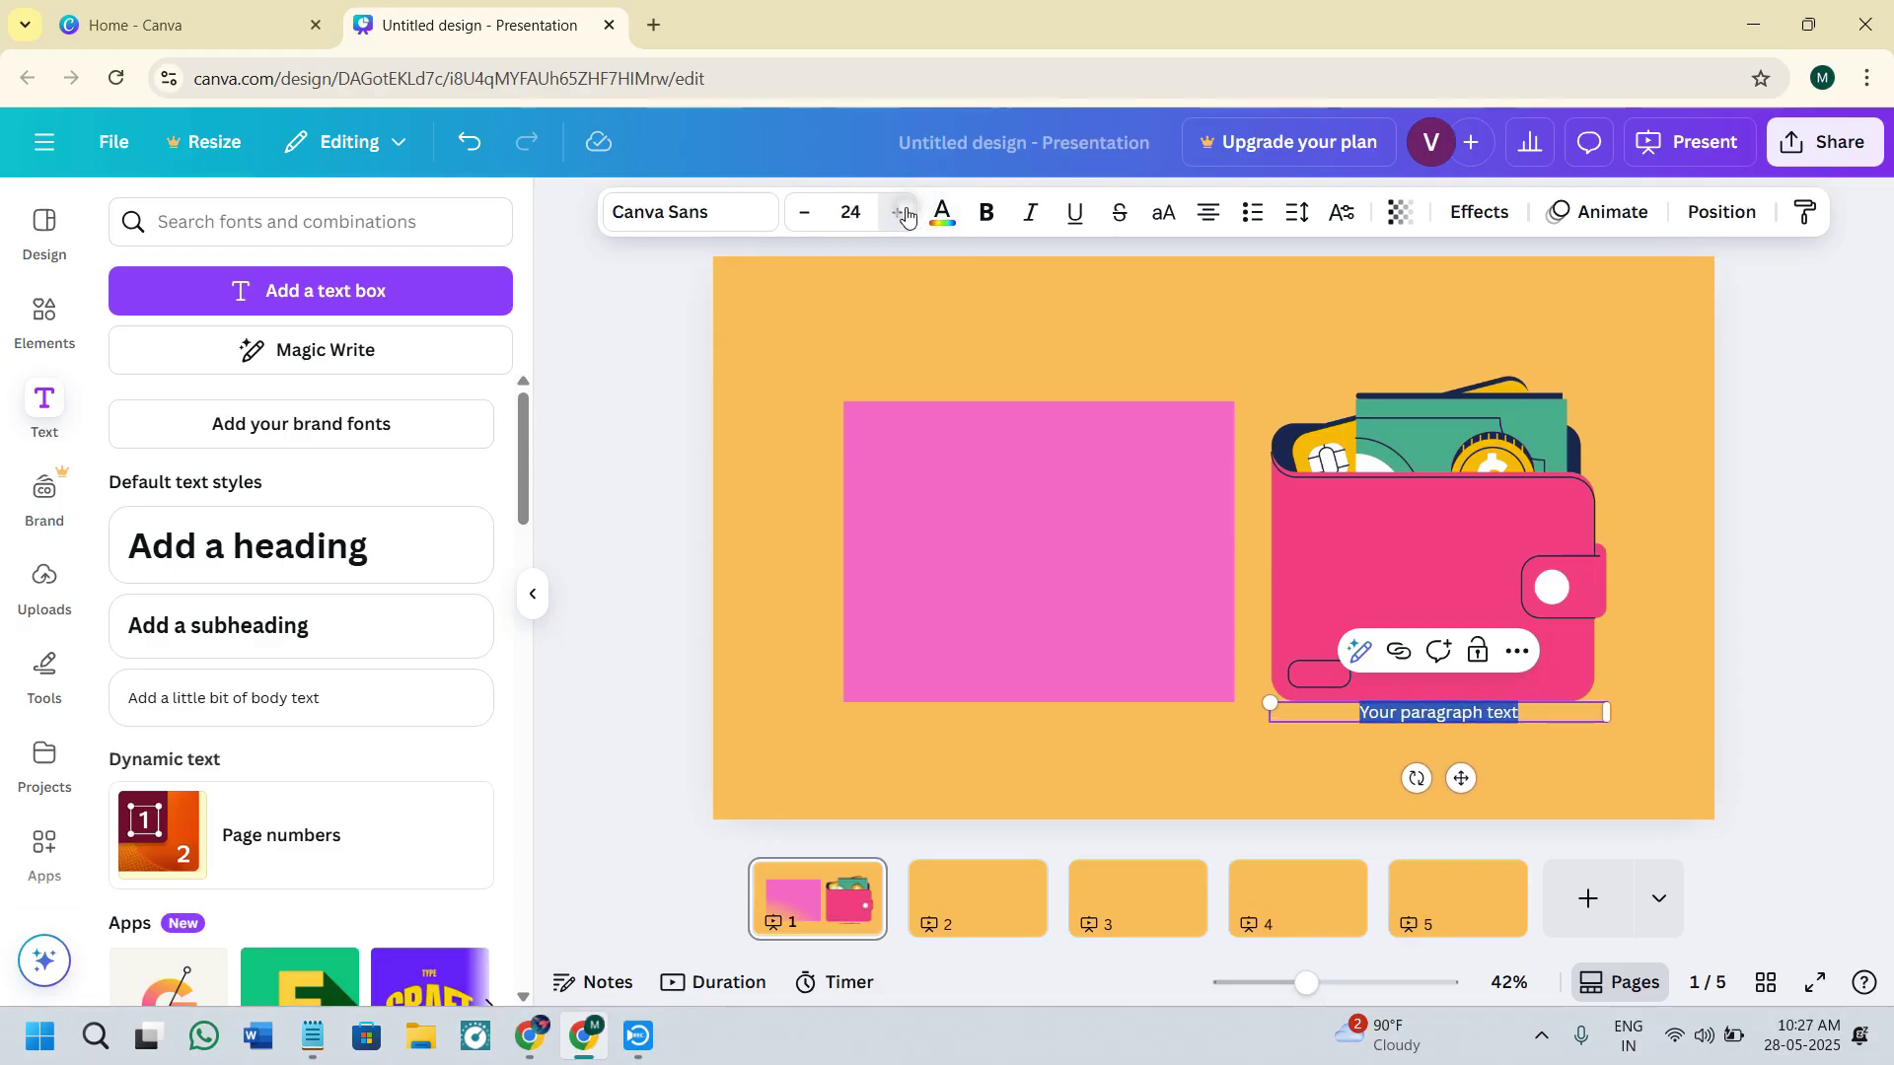
{"action": "left_click", "coordinate": [905, 214]}
{"action": "left_click", "coordinate": [903, 216]}
{"action": "left_click", "coordinate": [900, 214]}
{"action": "left_click", "coordinate": [899, 213]}
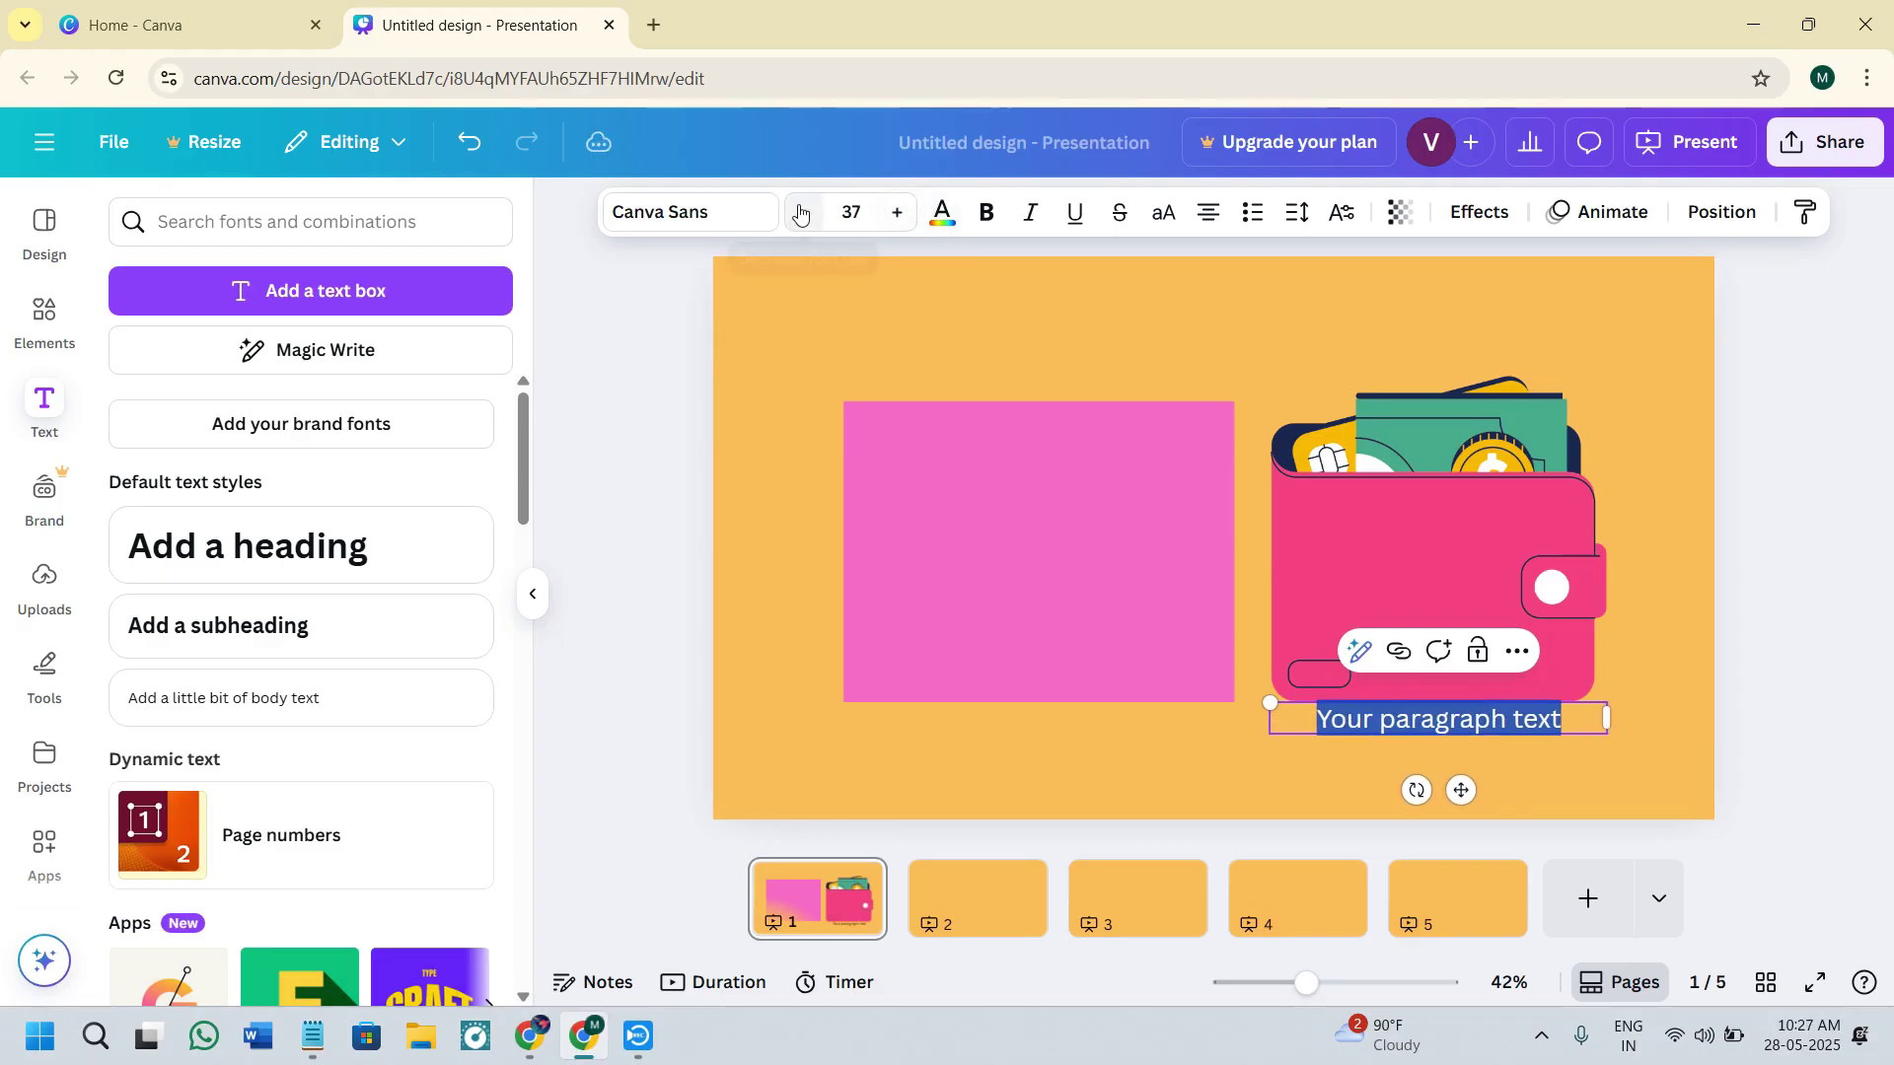
{"action": "left_click", "coordinate": [897, 213]}
{"action": "left_click", "coordinate": [896, 217]}
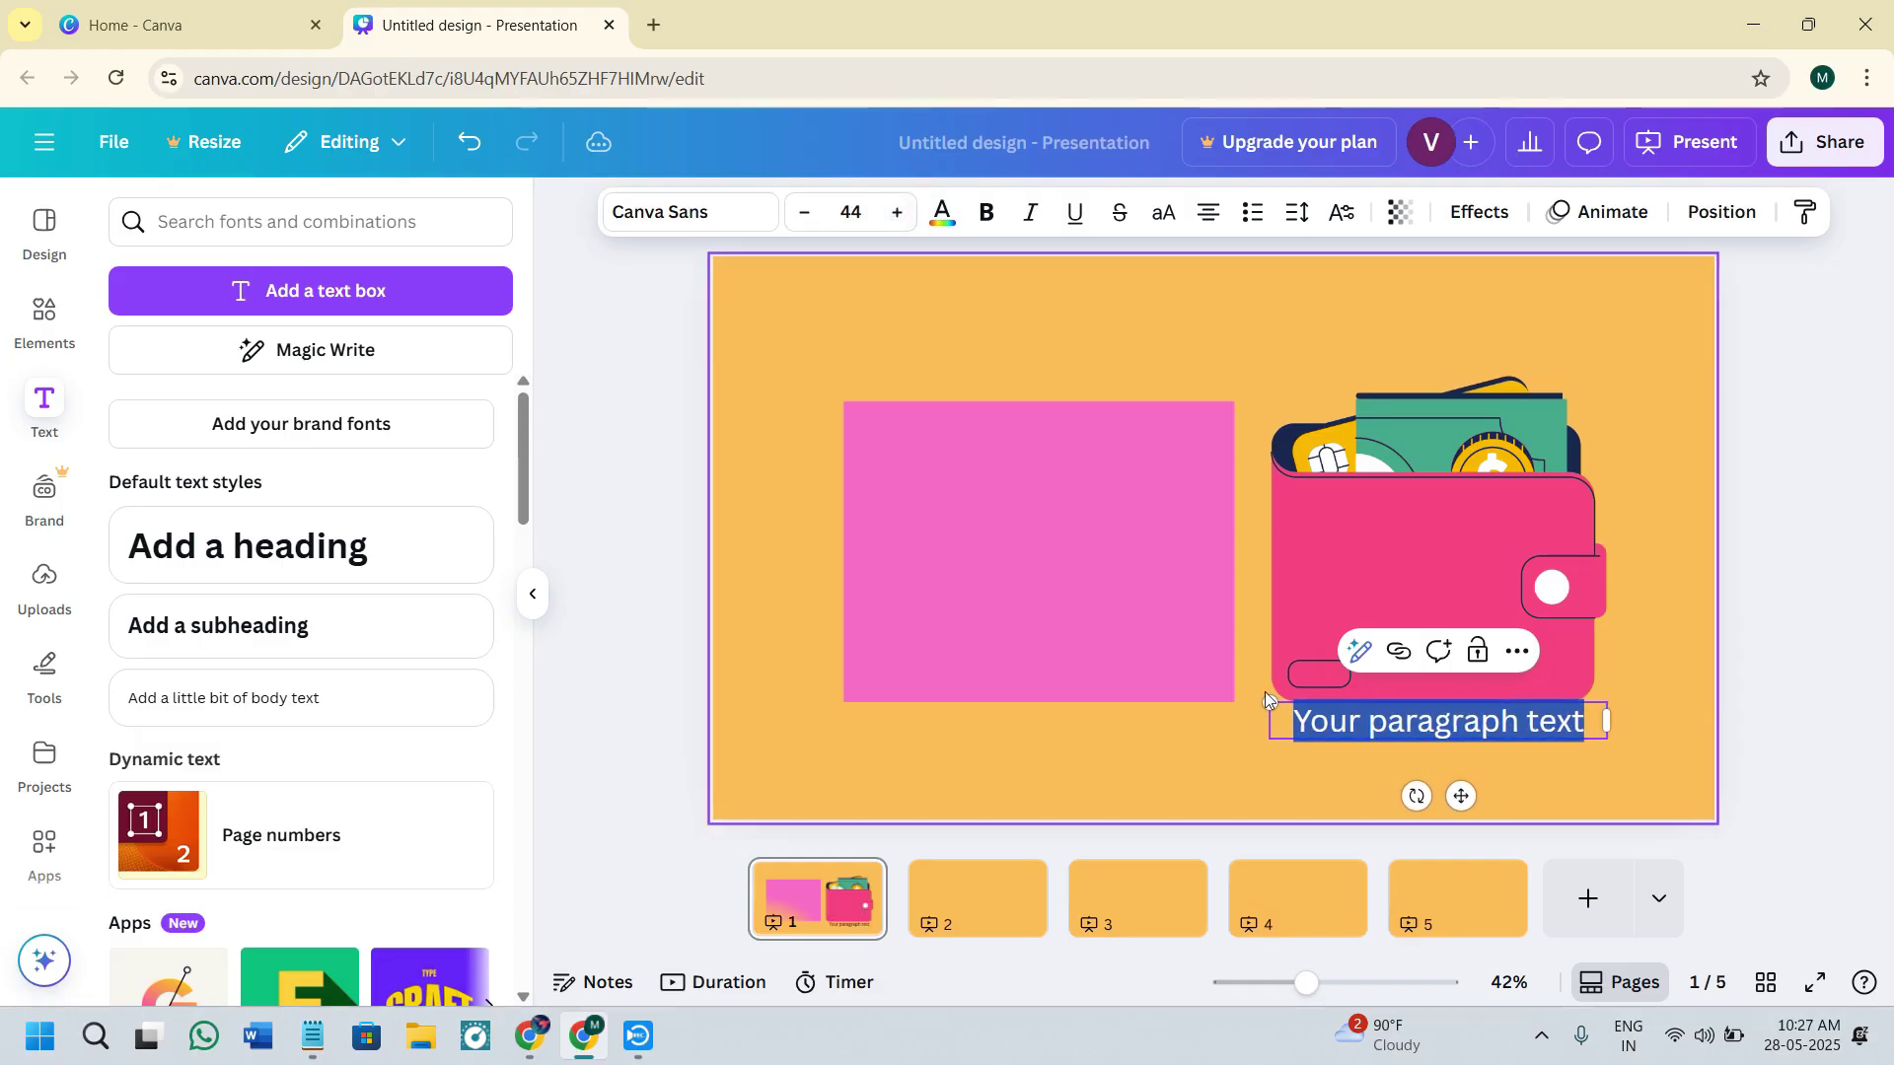
{"action": "left_click_drag", "start_coordinate": [1270, 703], "coordinate": [979, 665]}
{"action": "left_click_drag", "start_coordinate": [1448, 723], "coordinate": [1352, 346]}
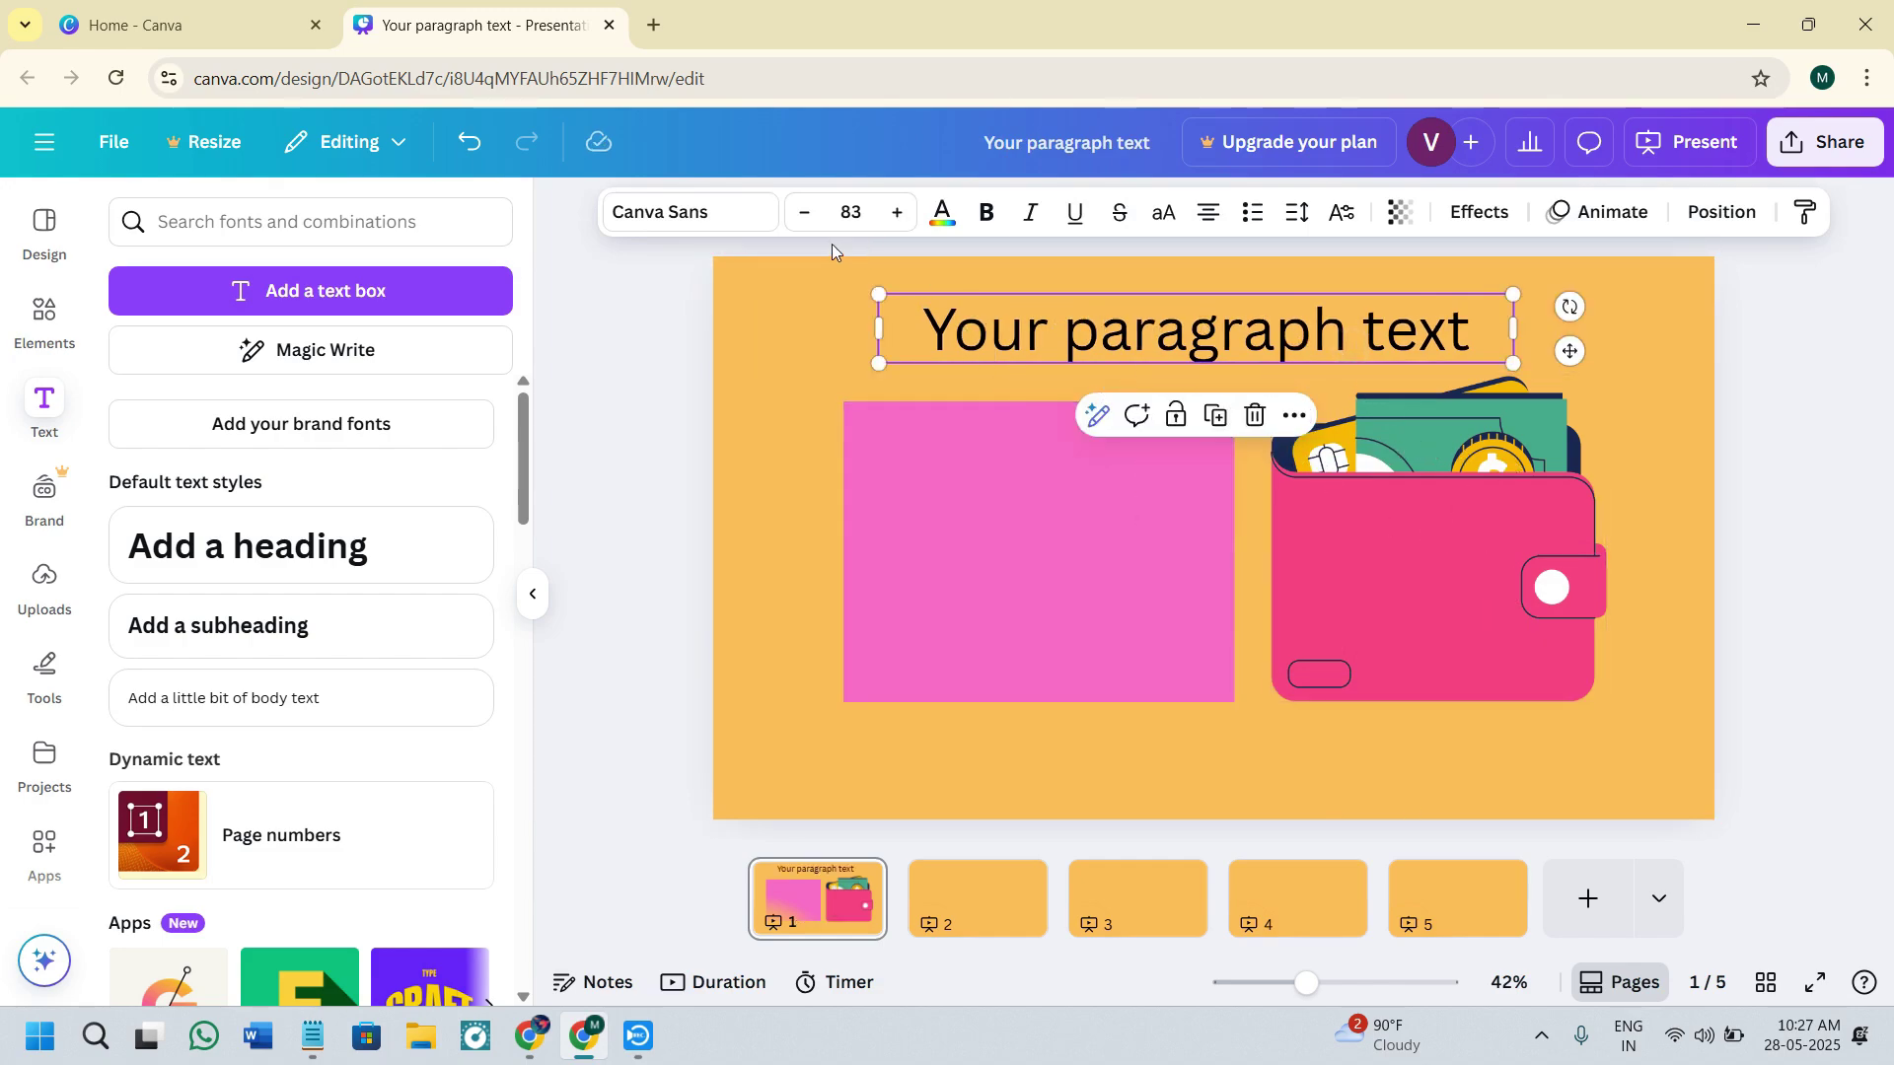
- Set the text above the rectangle and wallet to white Anton and enlarge it to about size 92.6
{"action": "left_click", "coordinate": [695, 222]}
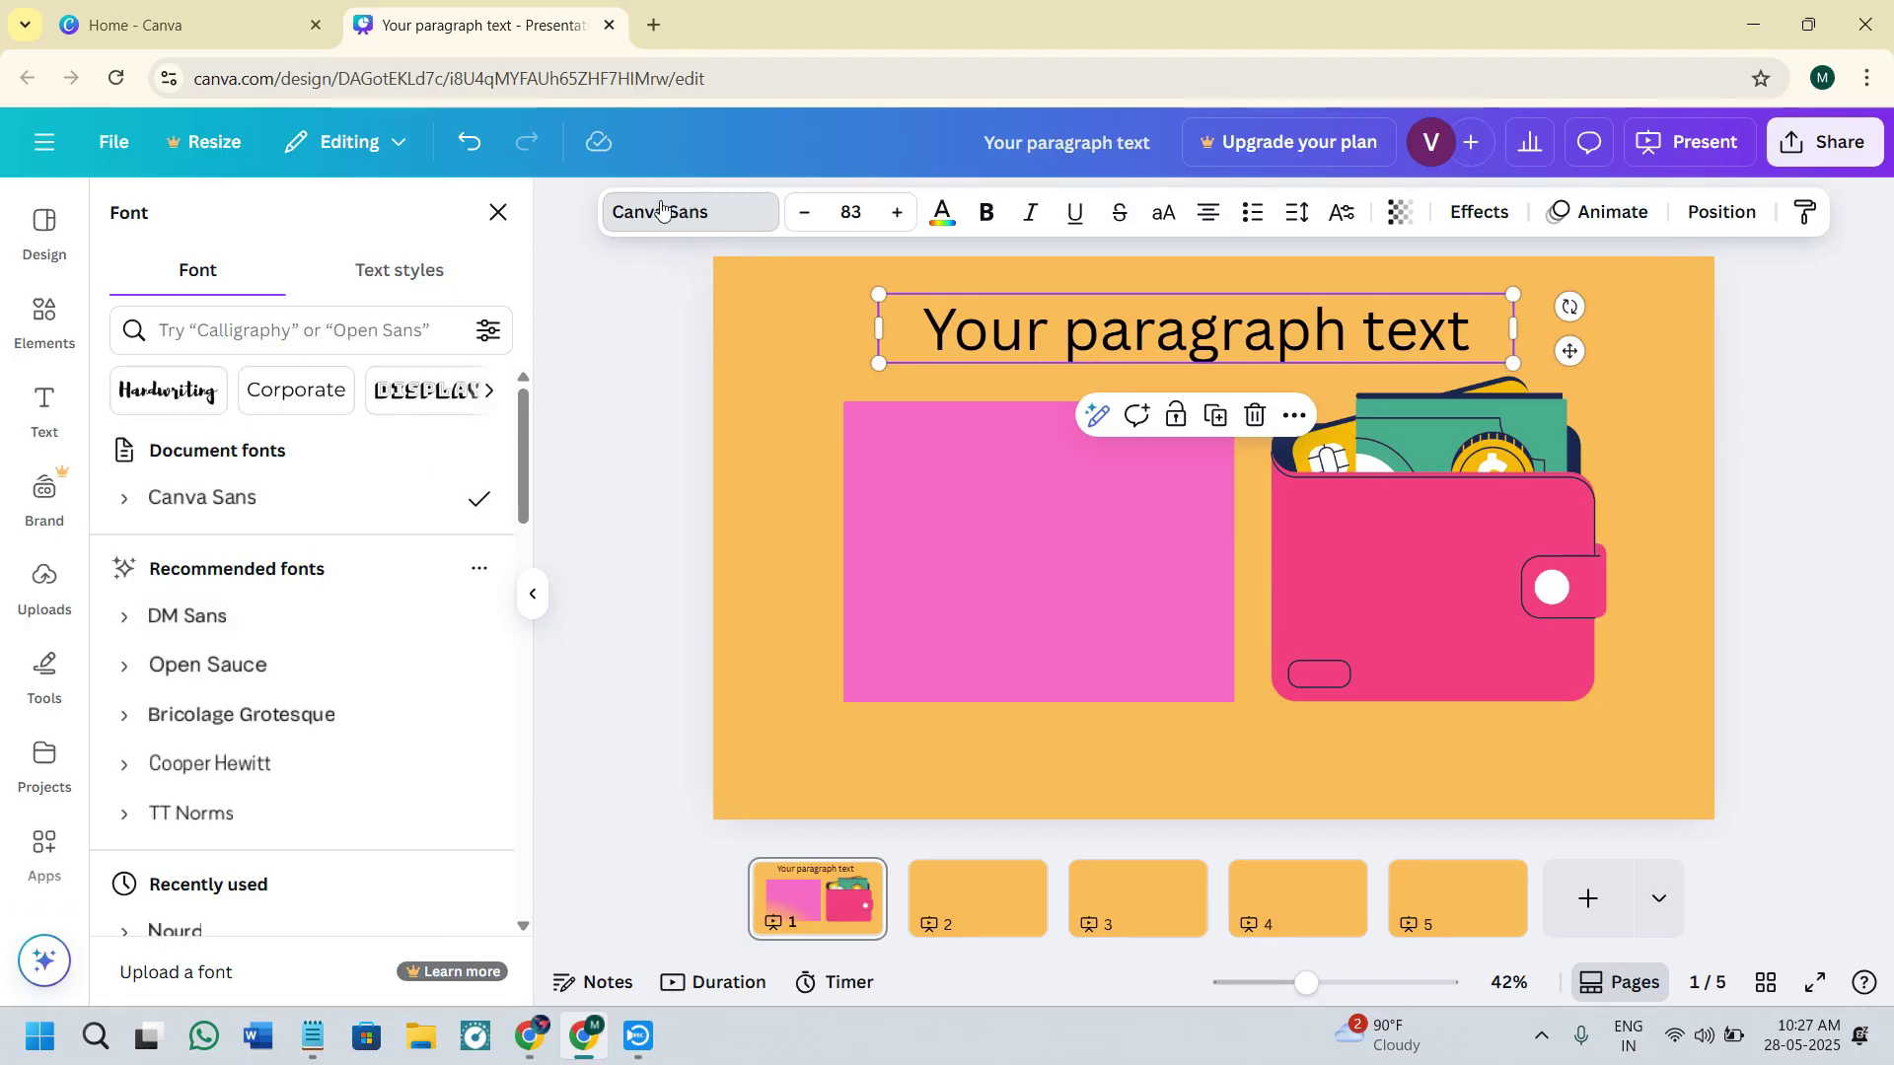
{"action": "scroll", "coordinate": [160, 725], "scroll_direction": "down", "scroll_amount": 7}
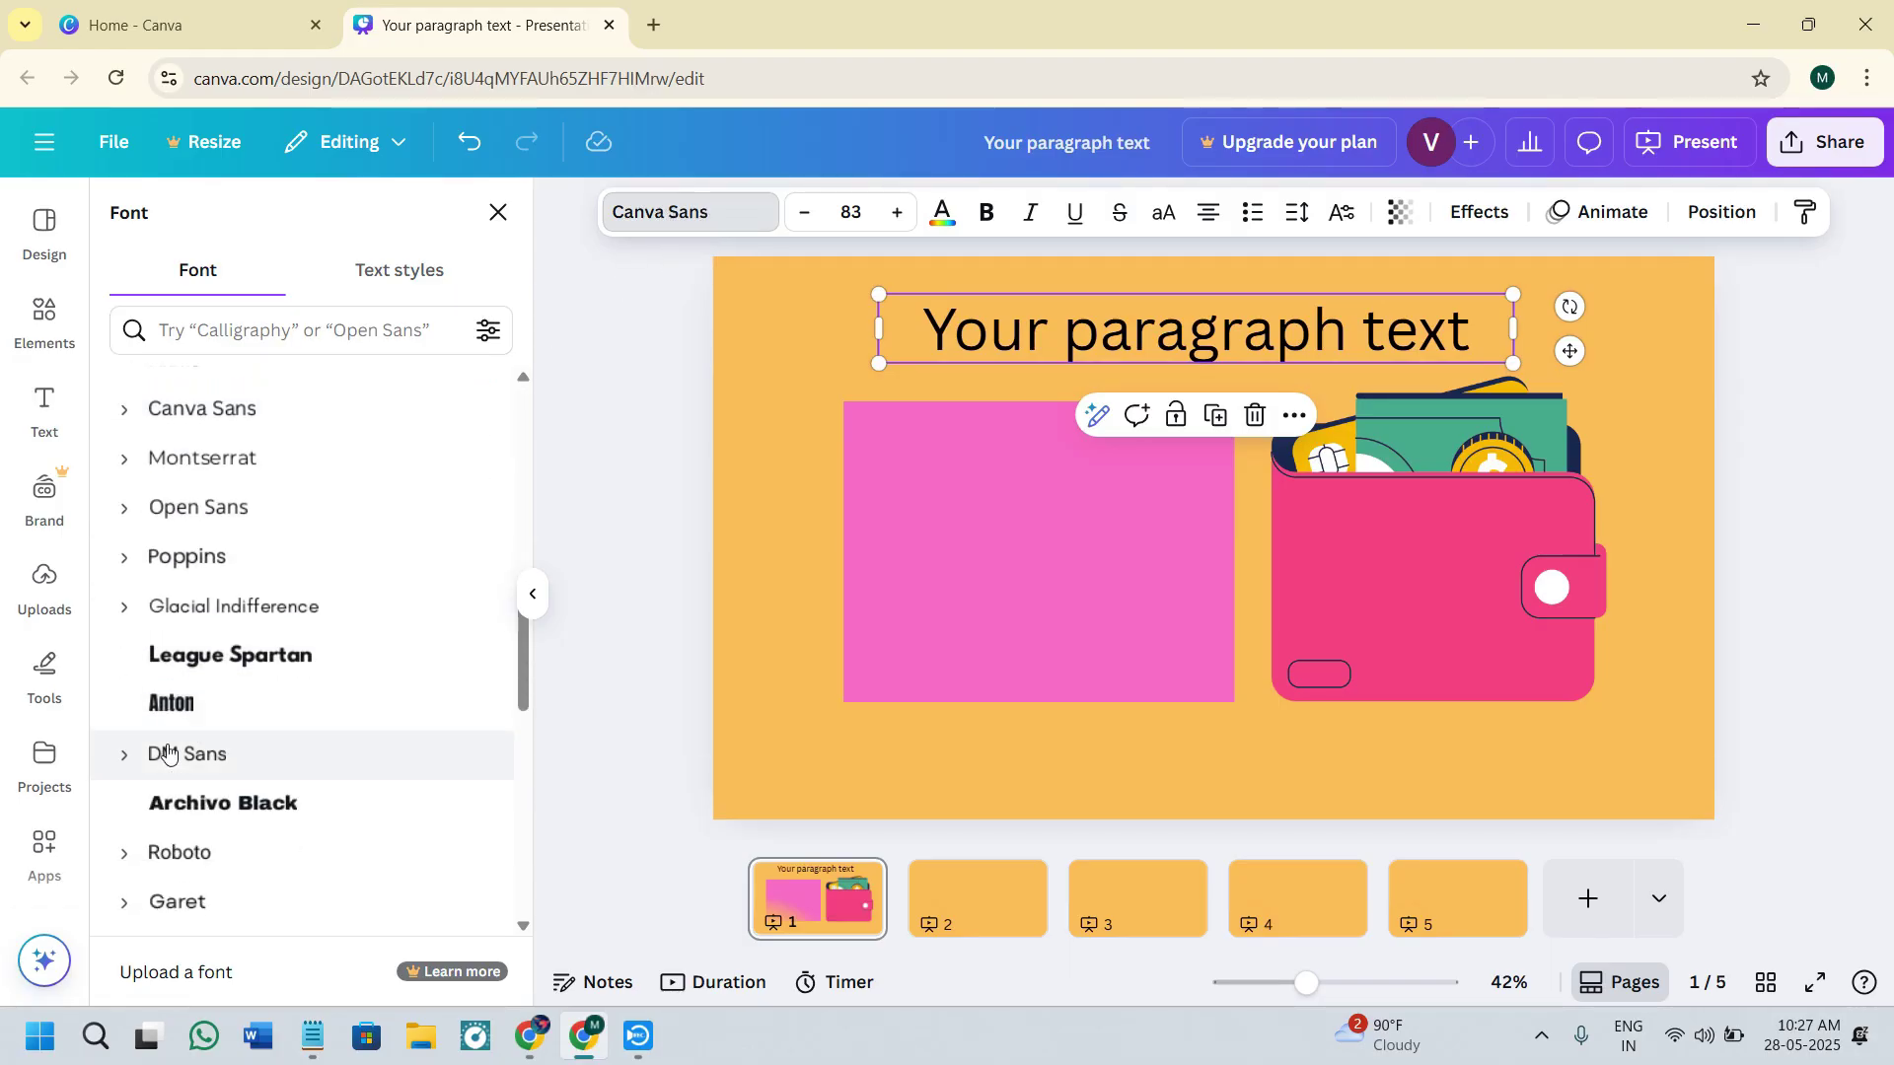
{"action": "scroll", "coordinate": [161, 761], "scroll_direction": "up", "scroll_amount": 2}
{"action": "left_click", "coordinate": [185, 894]}
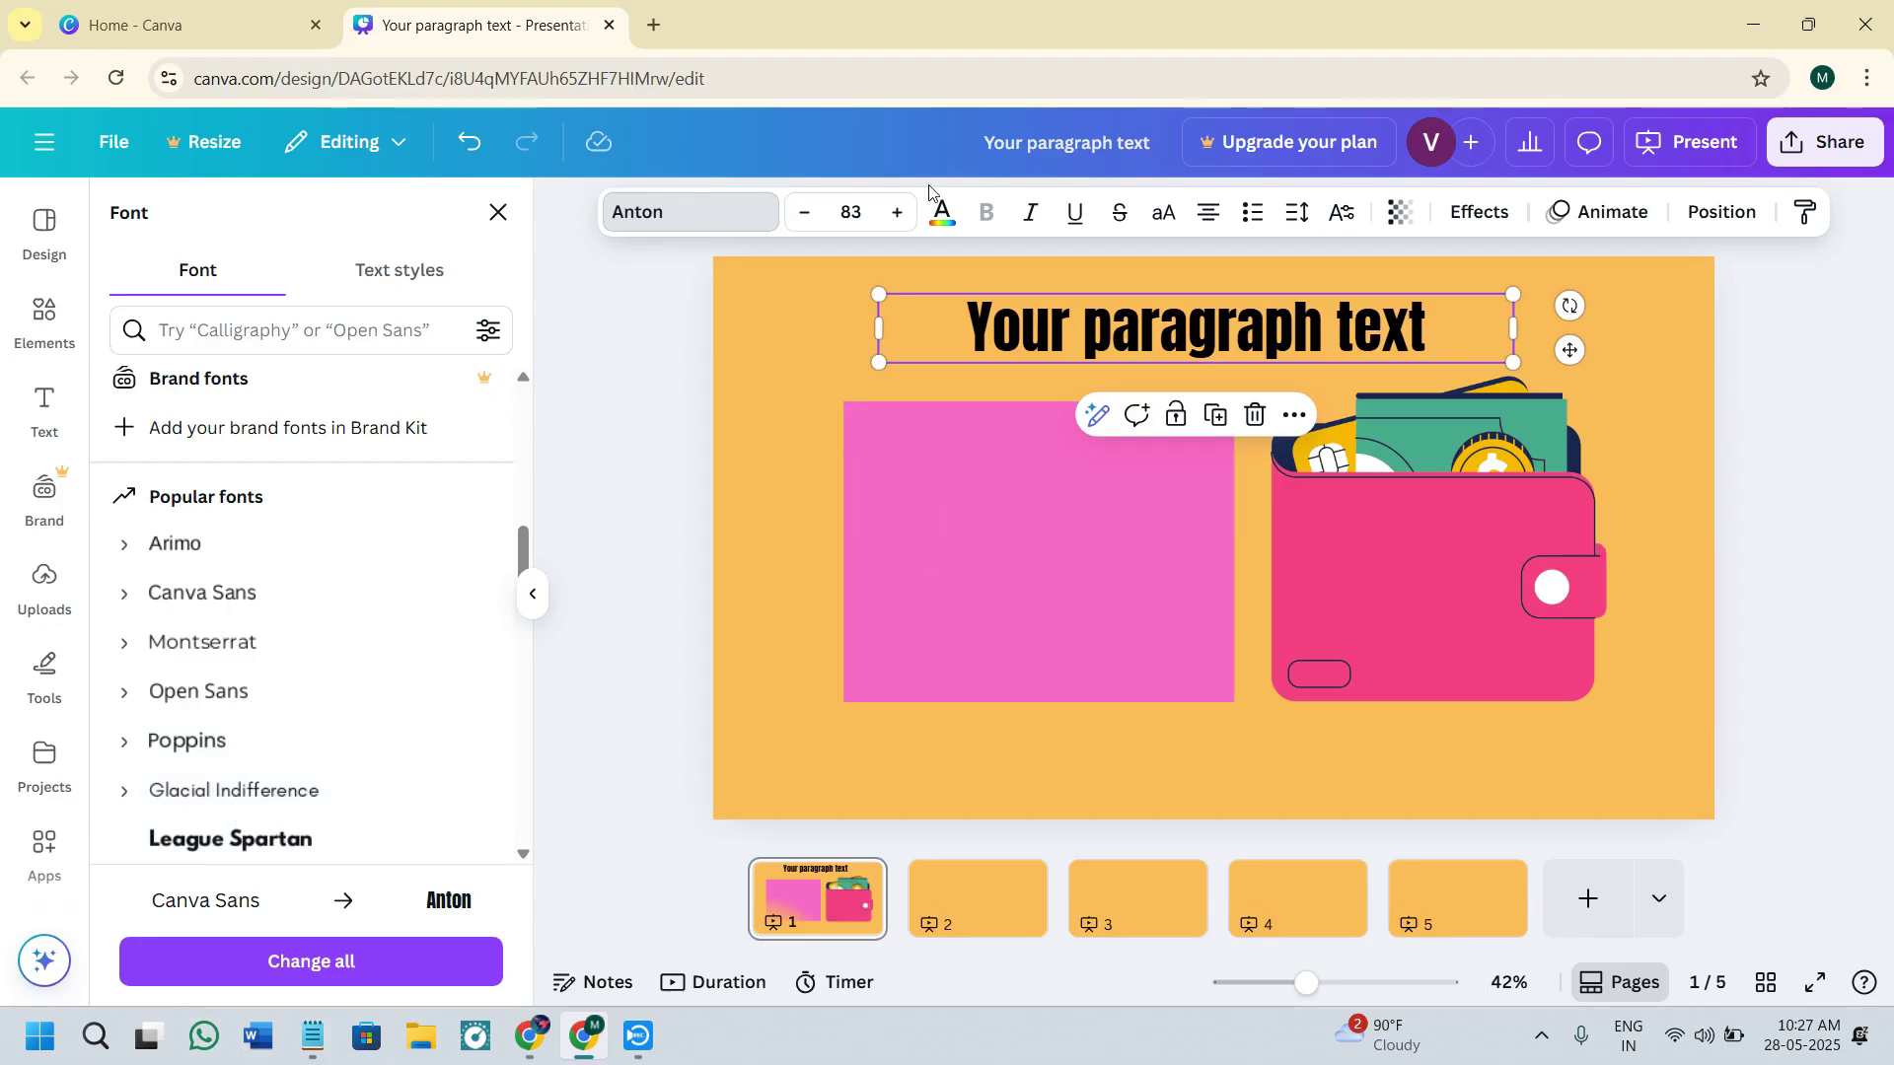
{"action": "left_click", "coordinate": [944, 223]}
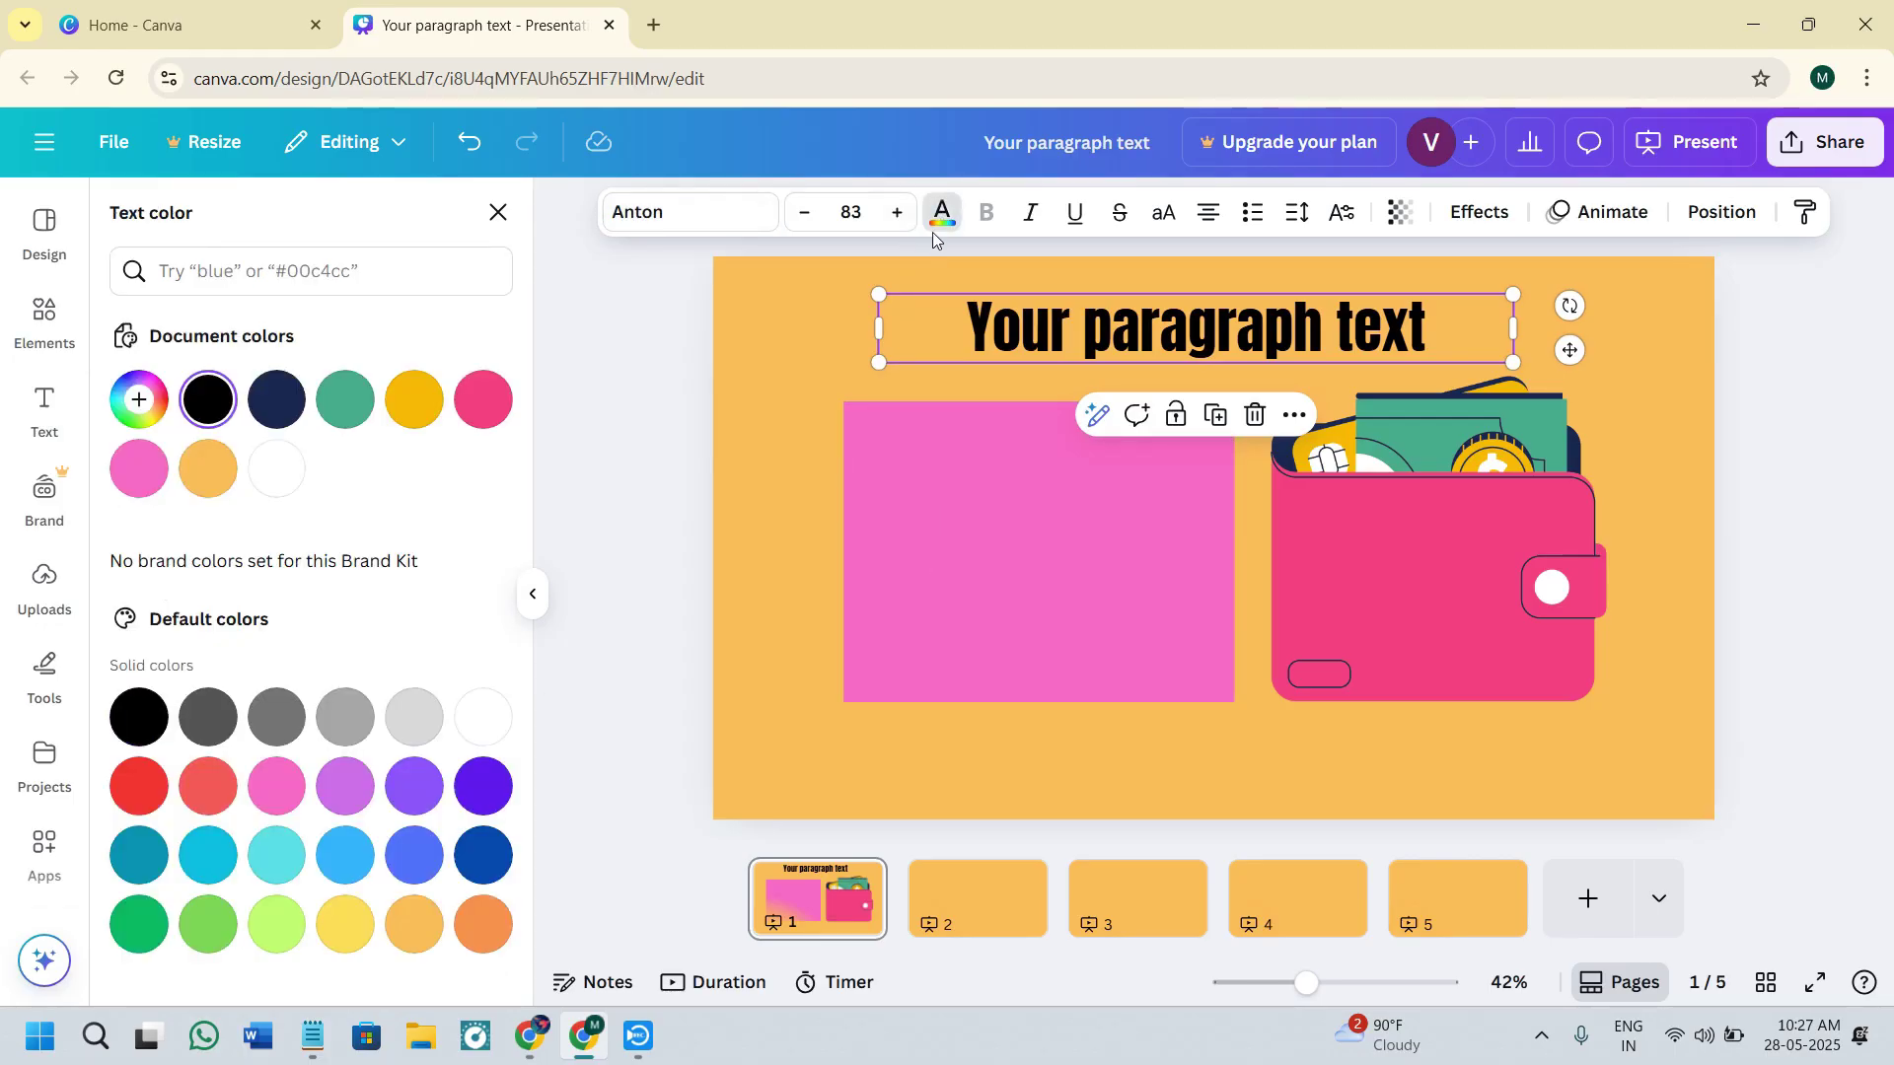
{"action": "left_click", "coordinate": [278, 466]}
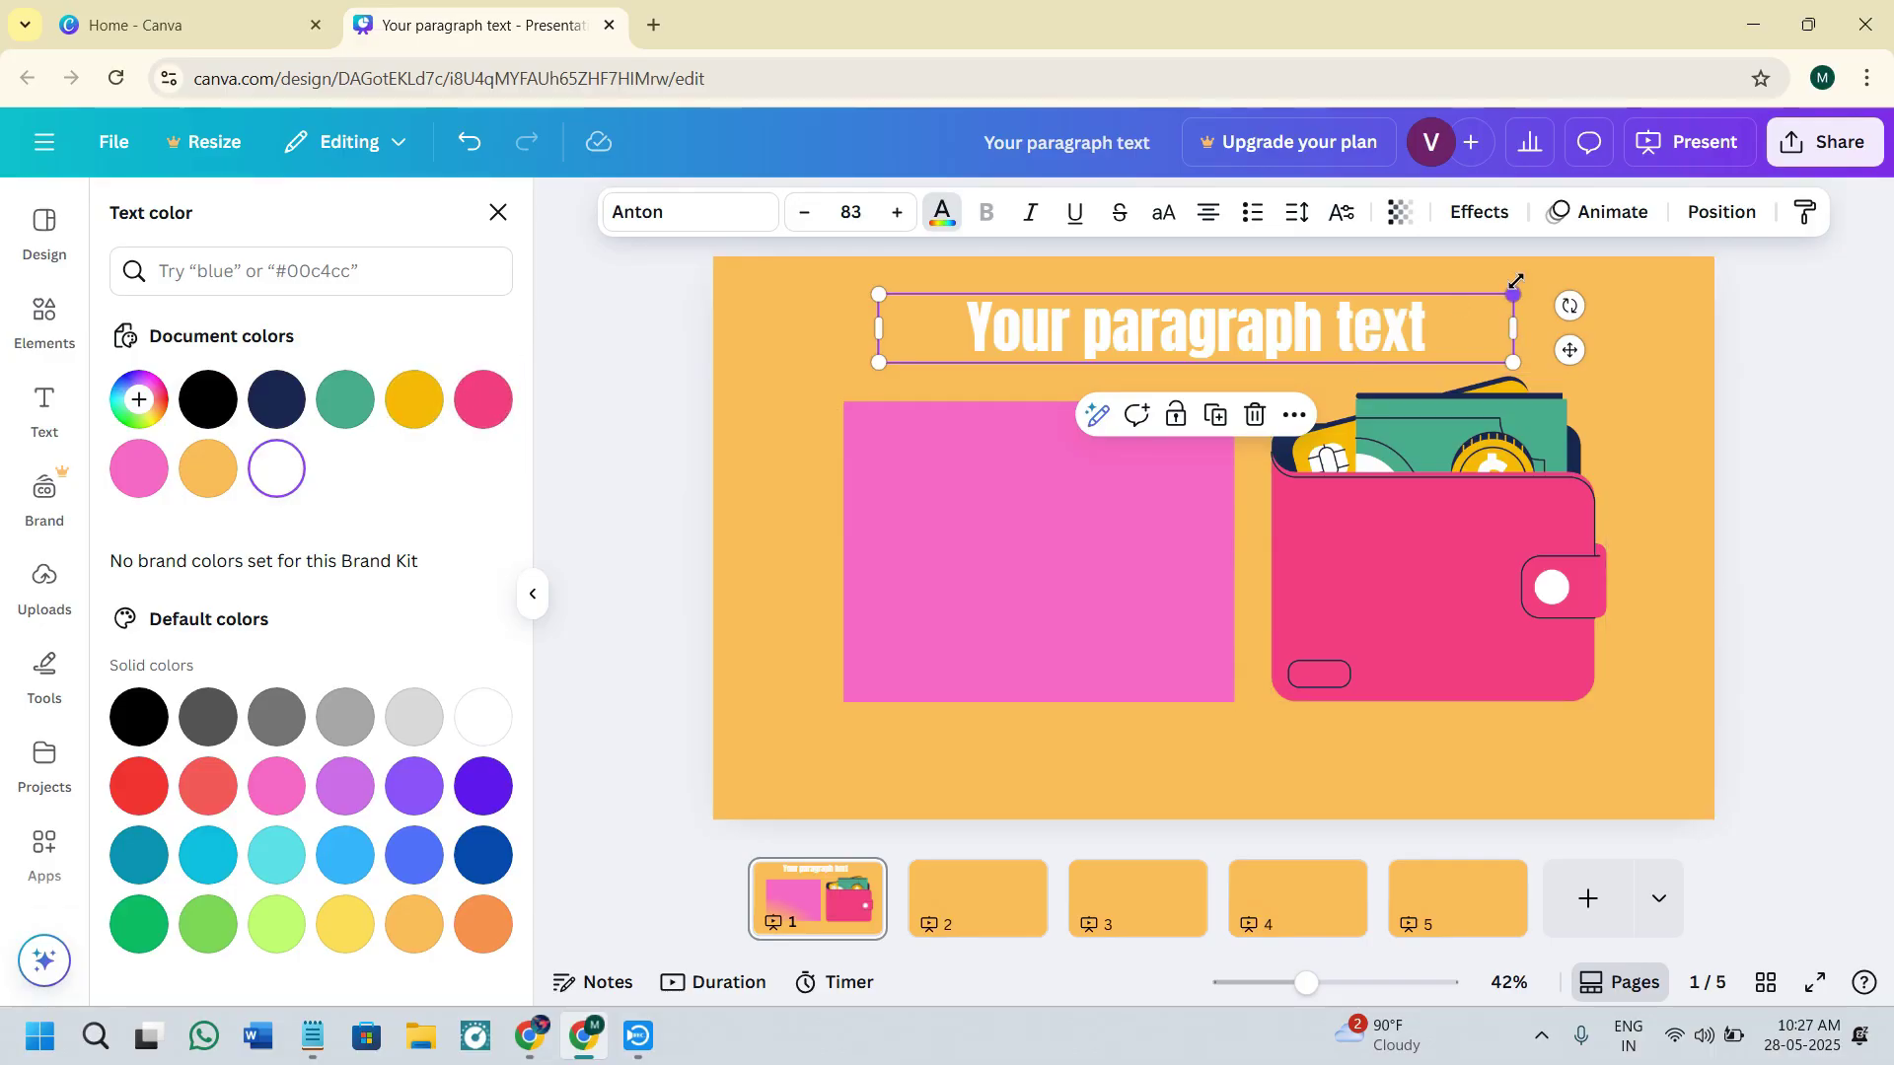
{"action": "left_click_drag", "start_coordinate": [1517, 286], "coordinate": [1589, 287]}
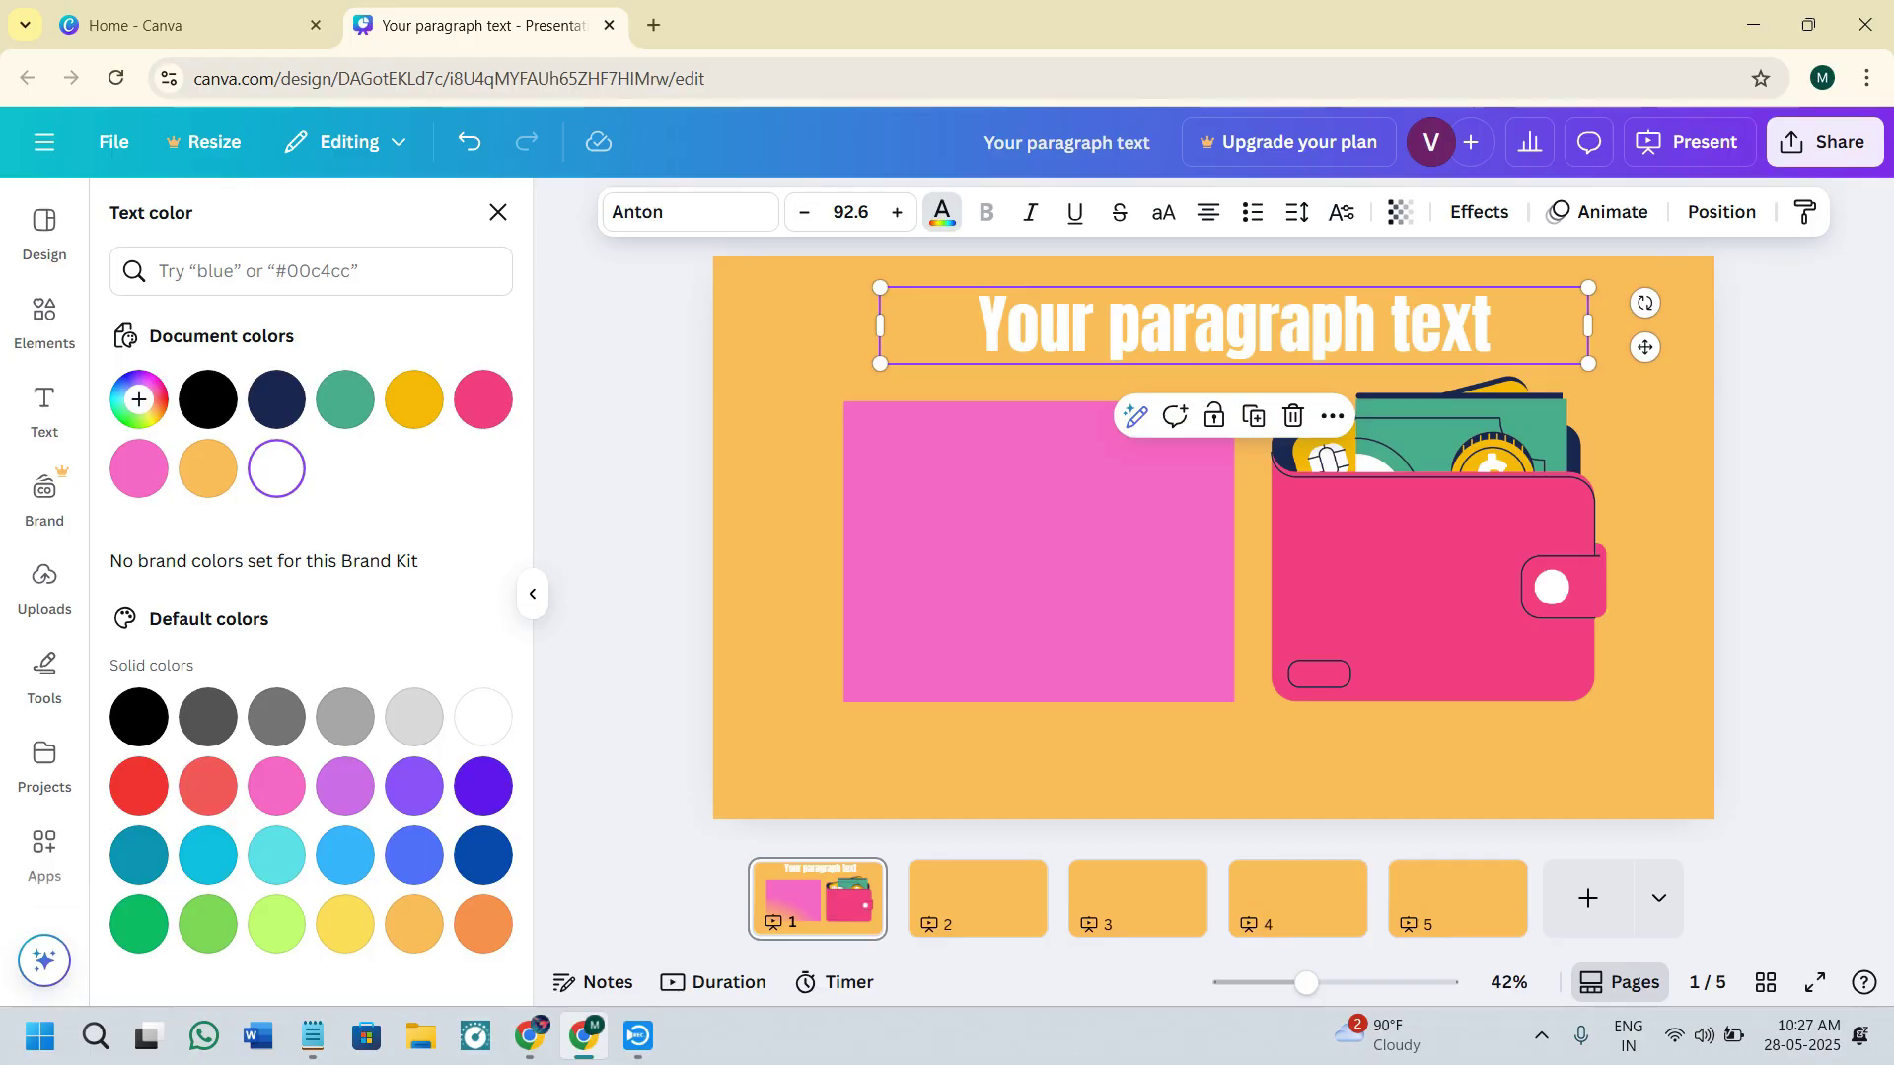
- Search the design templates for reviews and open the Pronouns Review Quiz in Red and Black Illustrative Style template
{"action": "left_click", "coordinate": [40, 227]}
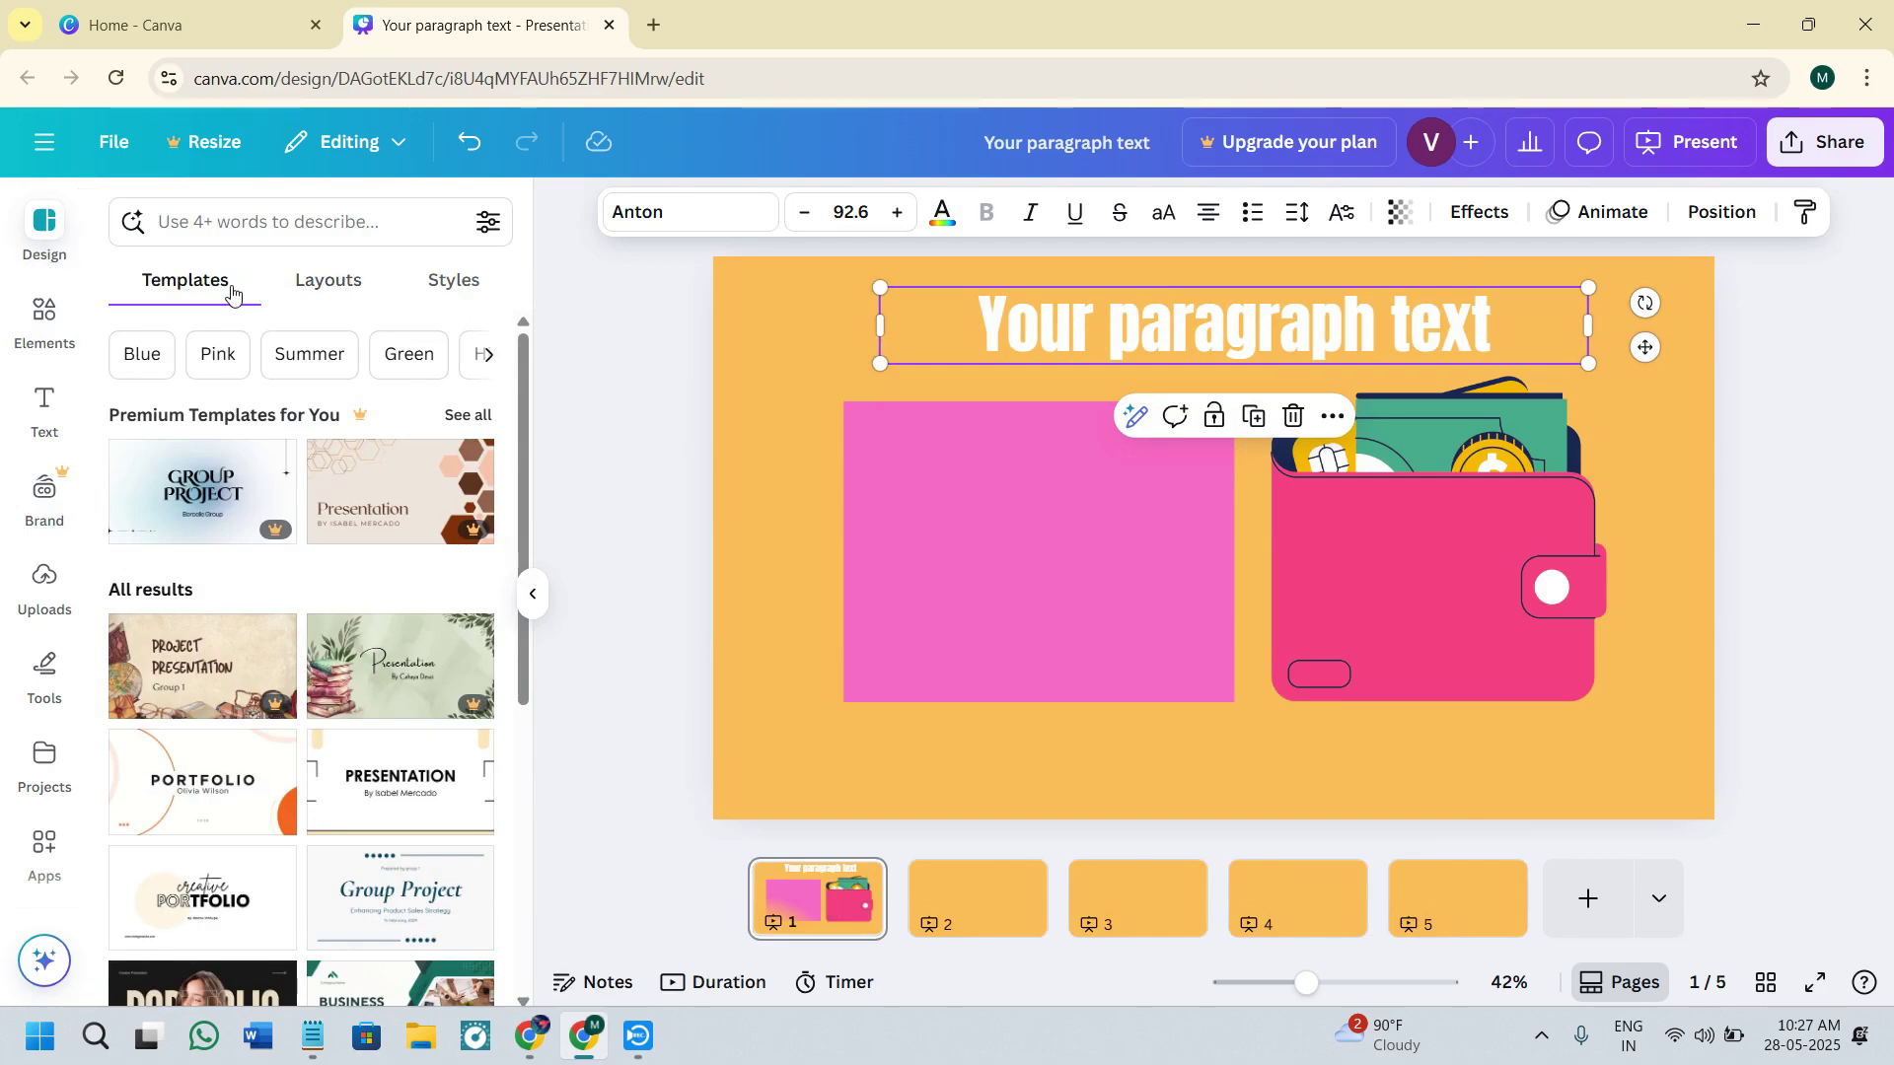
{"action": "scroll", "coordinate": [198, 680], "scroll_direction": "down", "scroll_amount": 4}
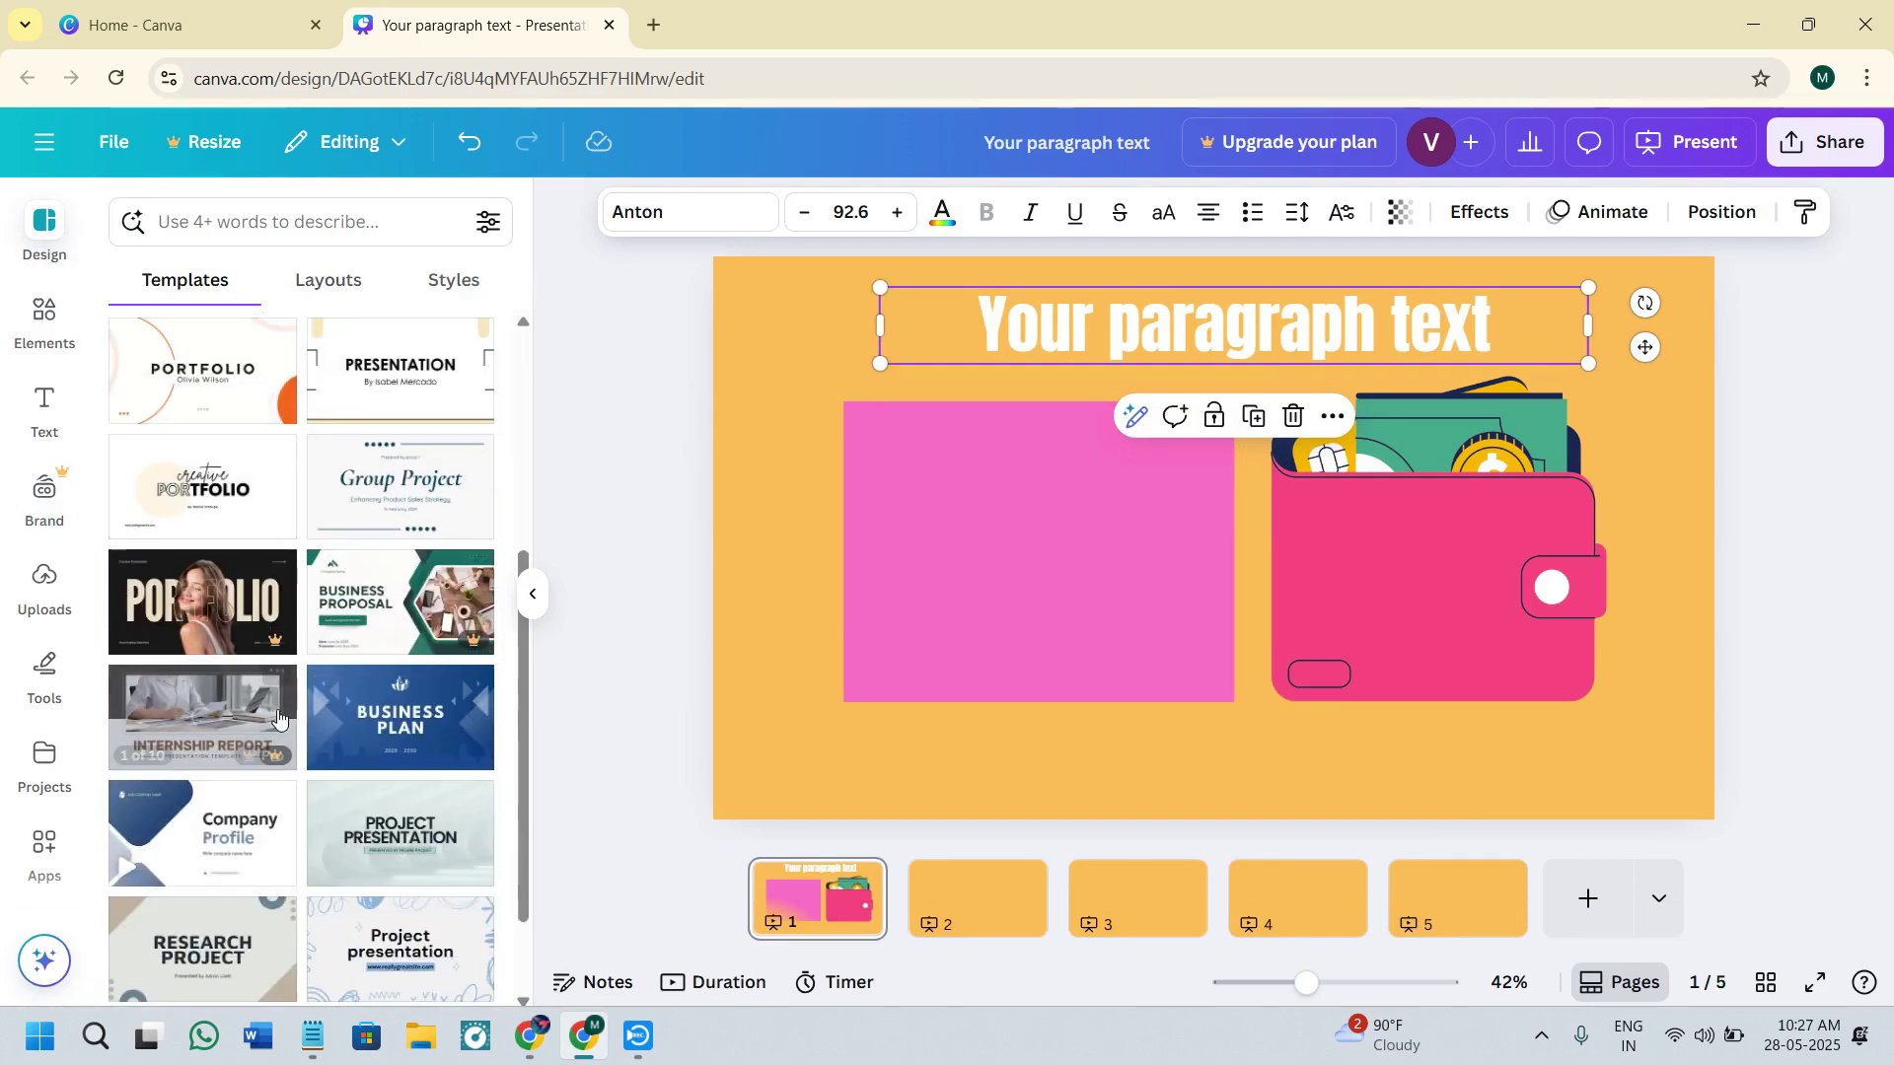
{"action": "scroll", "coordinate": [198, 694], "scroll_direction": "down", "scroll_amount": 5}
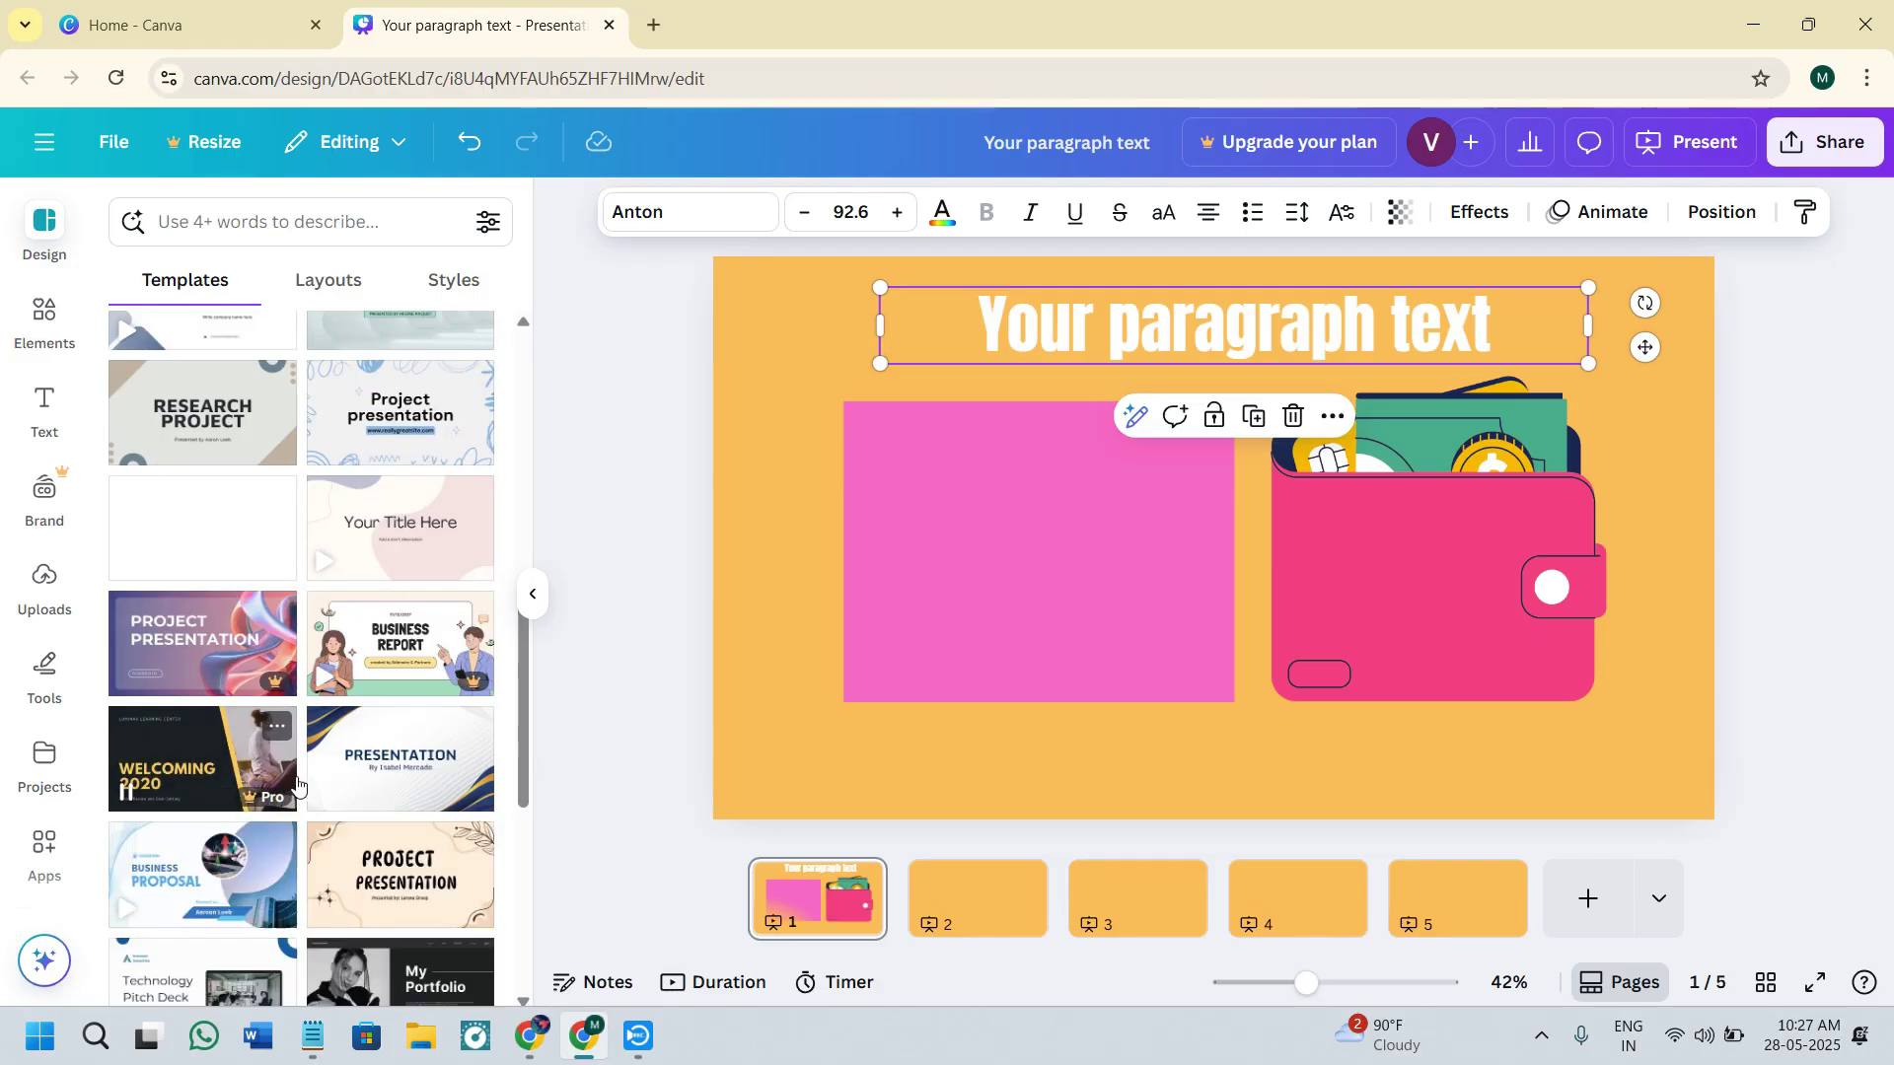
{"action": "scroll", "coordinate": [296, 868], "scroll_direction": "down", "scroll_amount": 6}
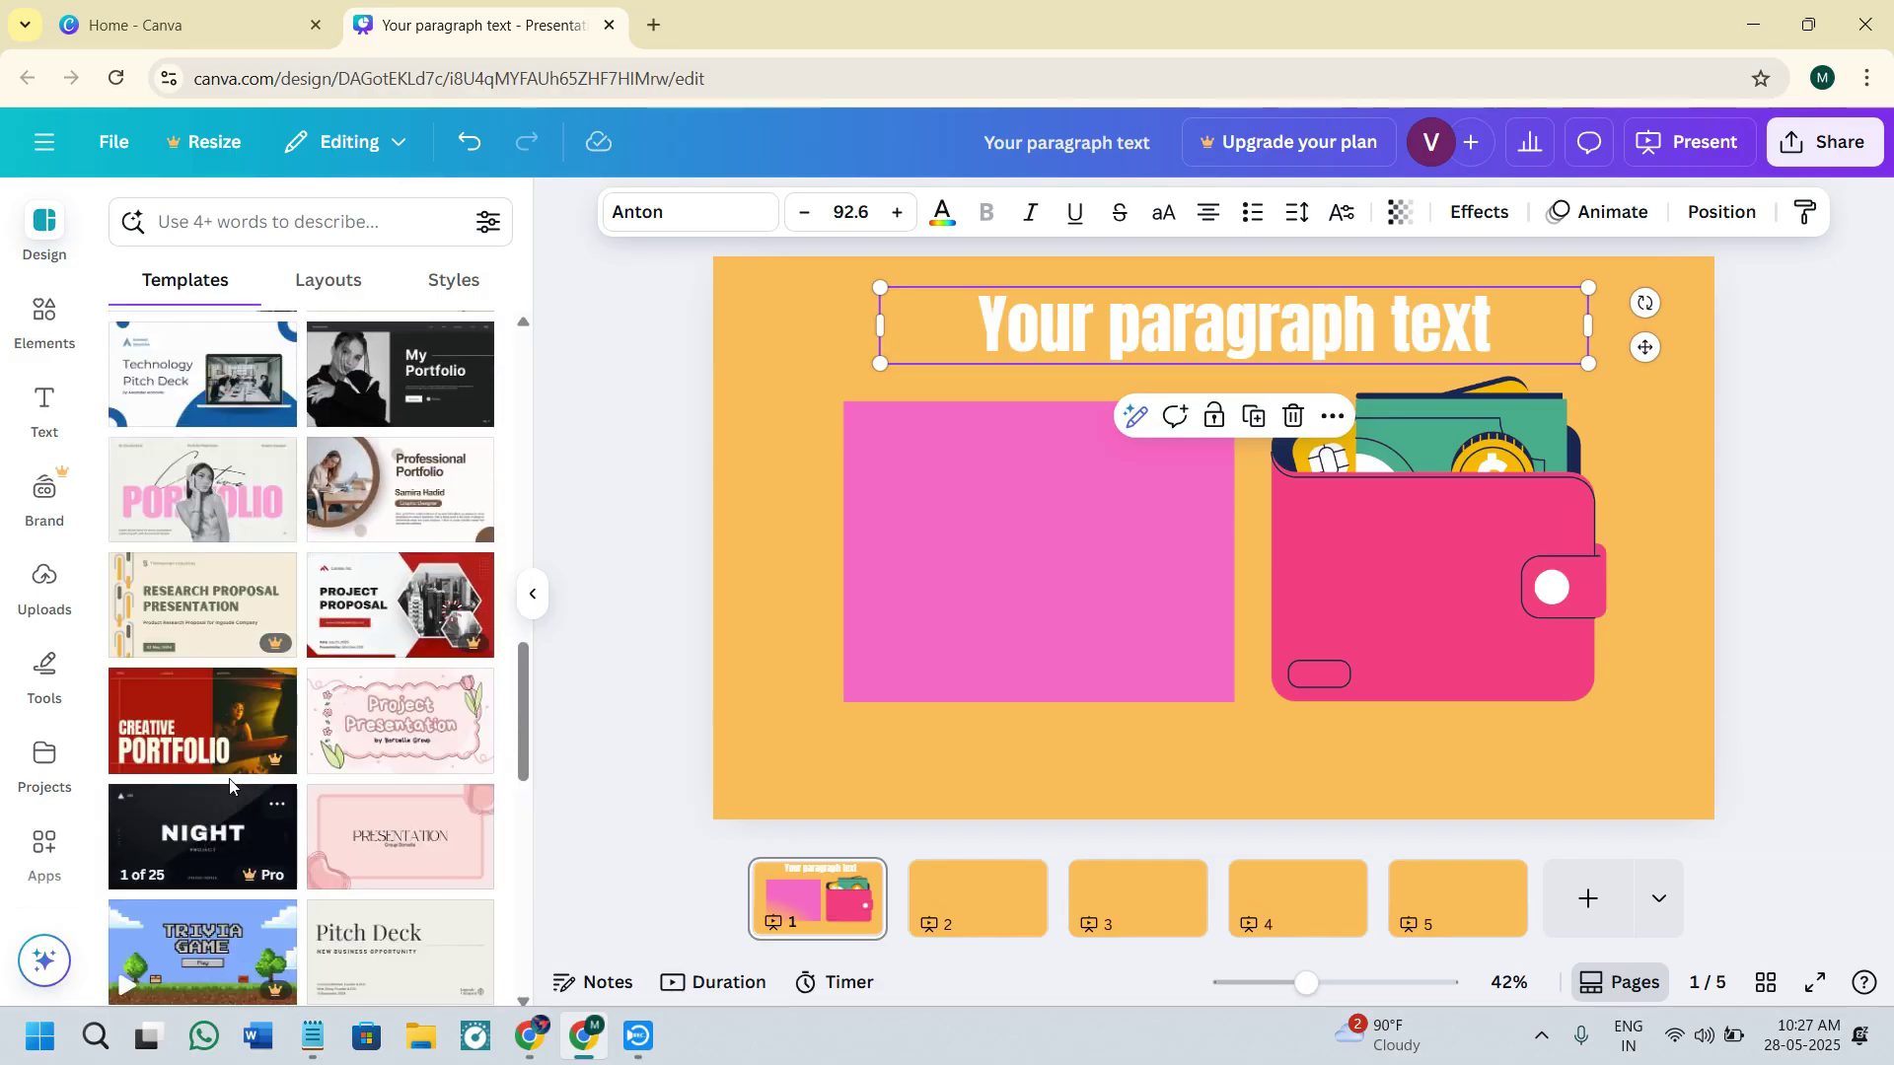
{"action": "left_click", "coordinate": [334, 231]}
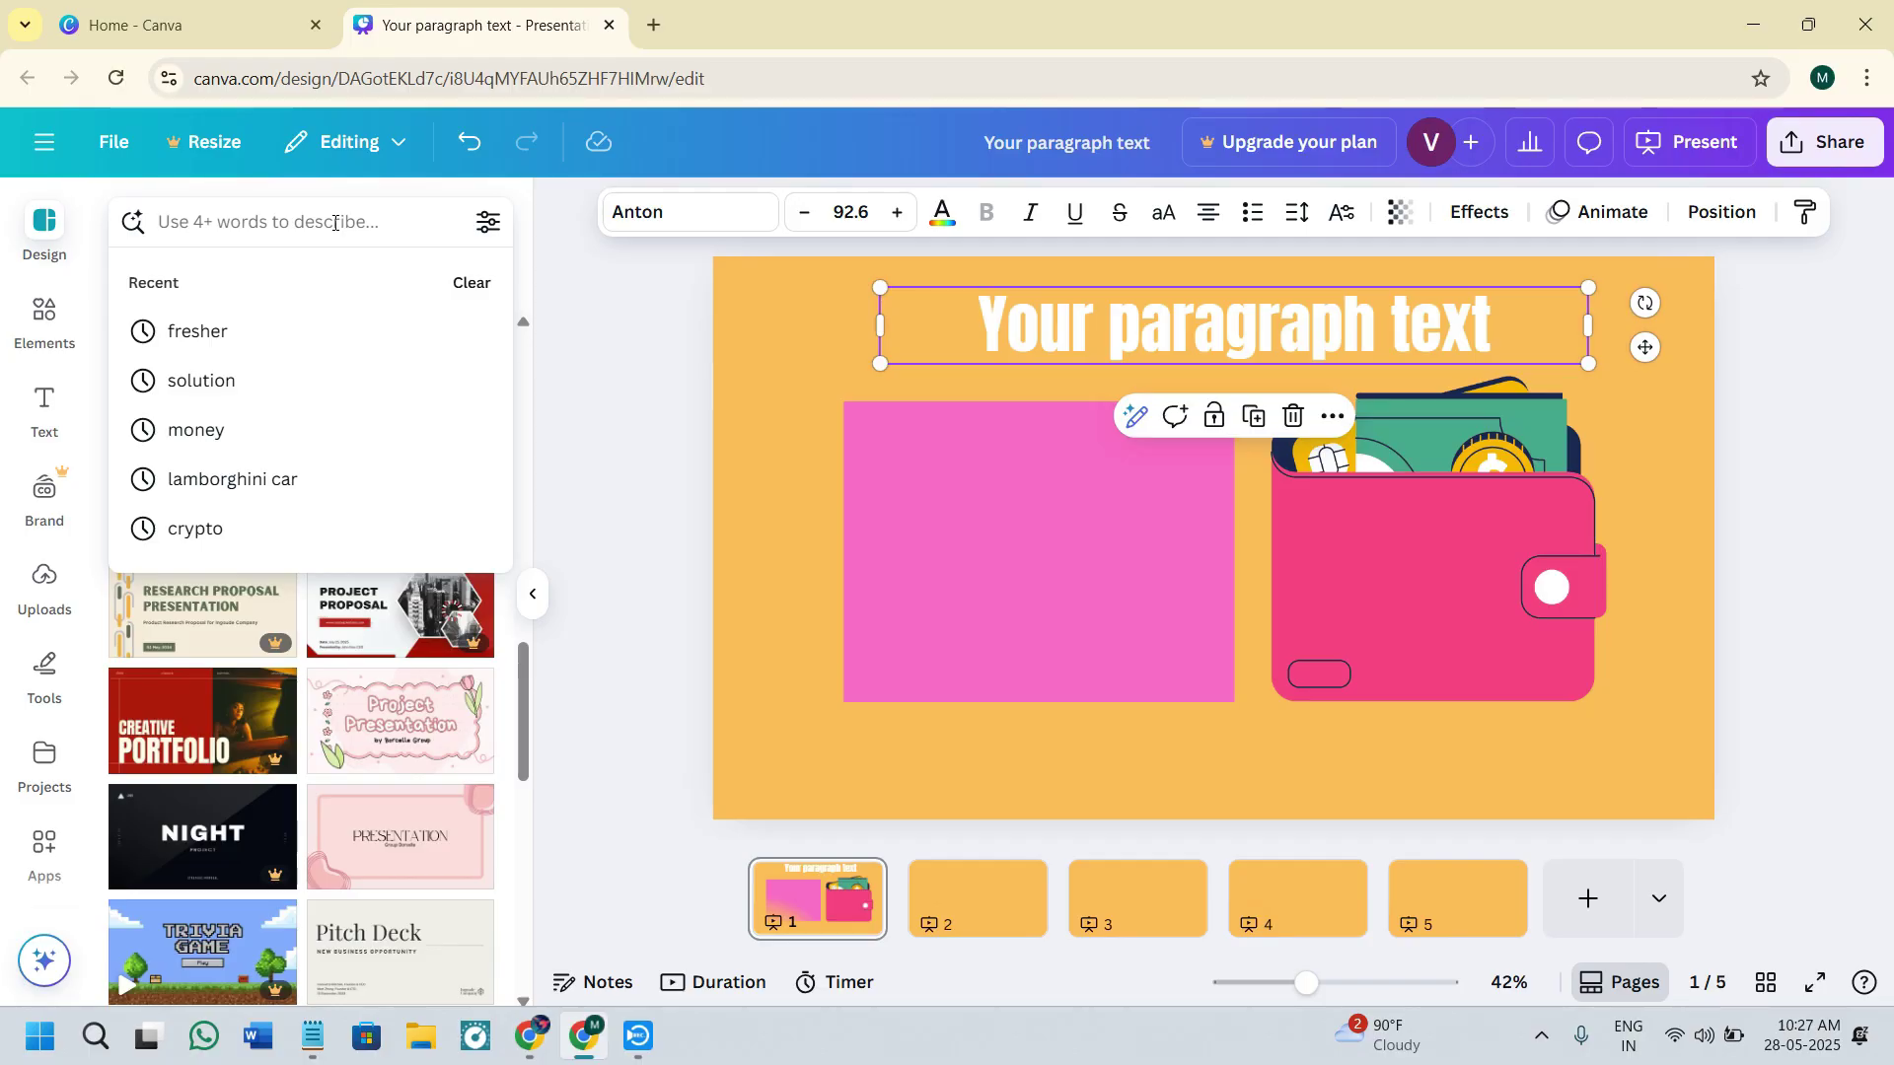
{"action": "type", "text": "revie"}
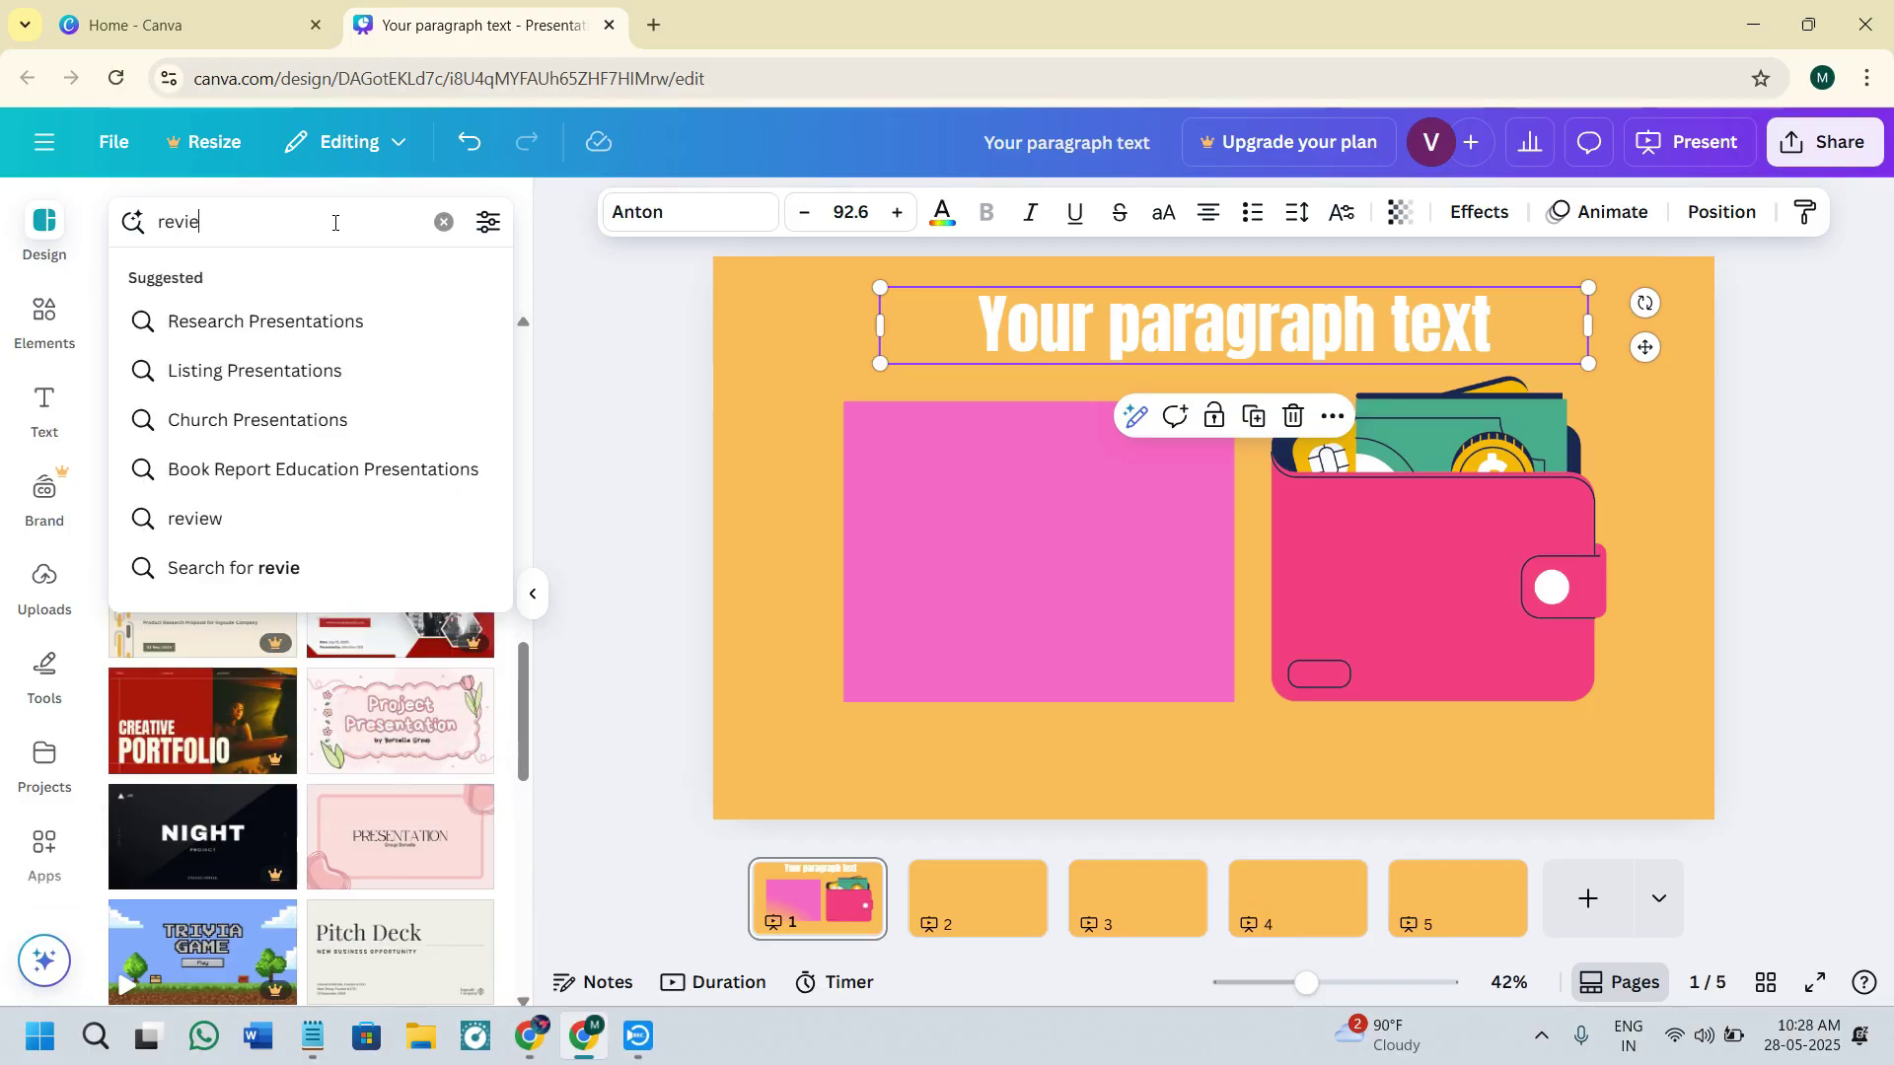
{"action": "type", "text": "e"}
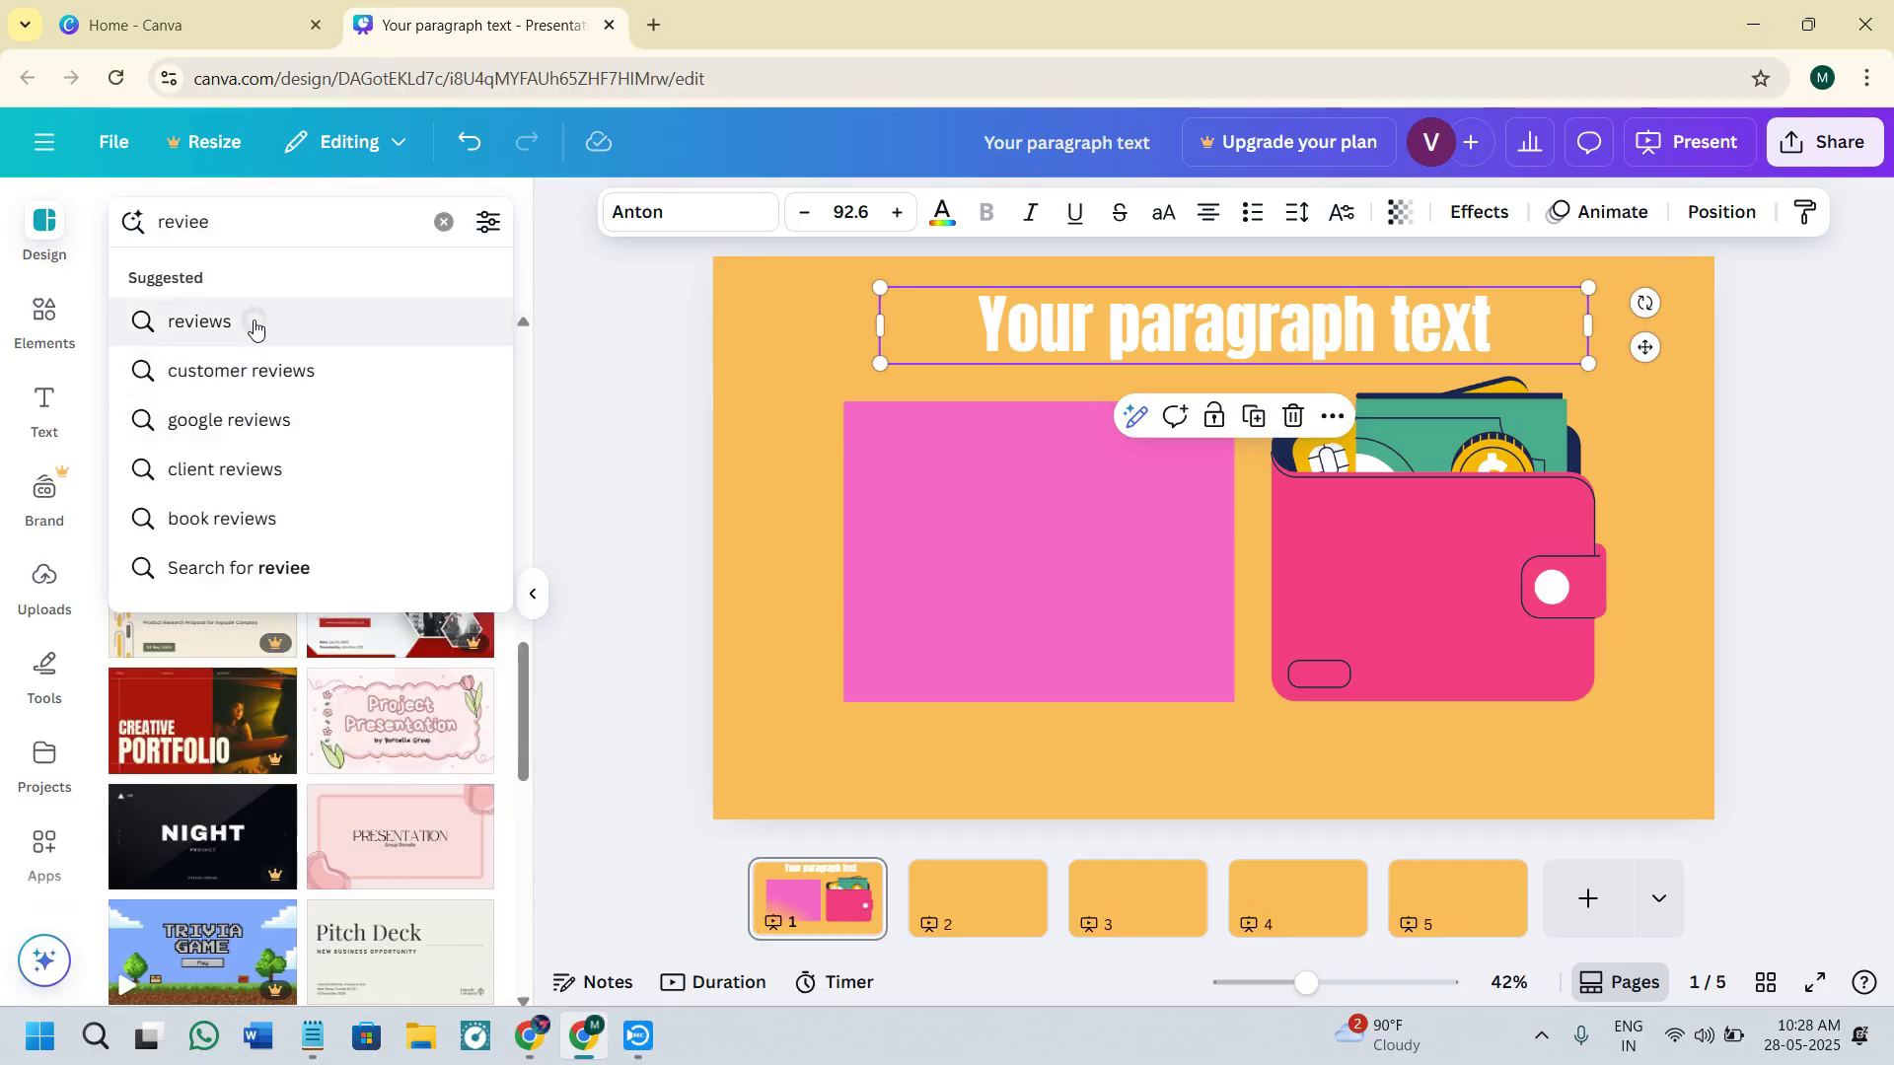
{"action": "left_click", "coordinate": [253, 326]}
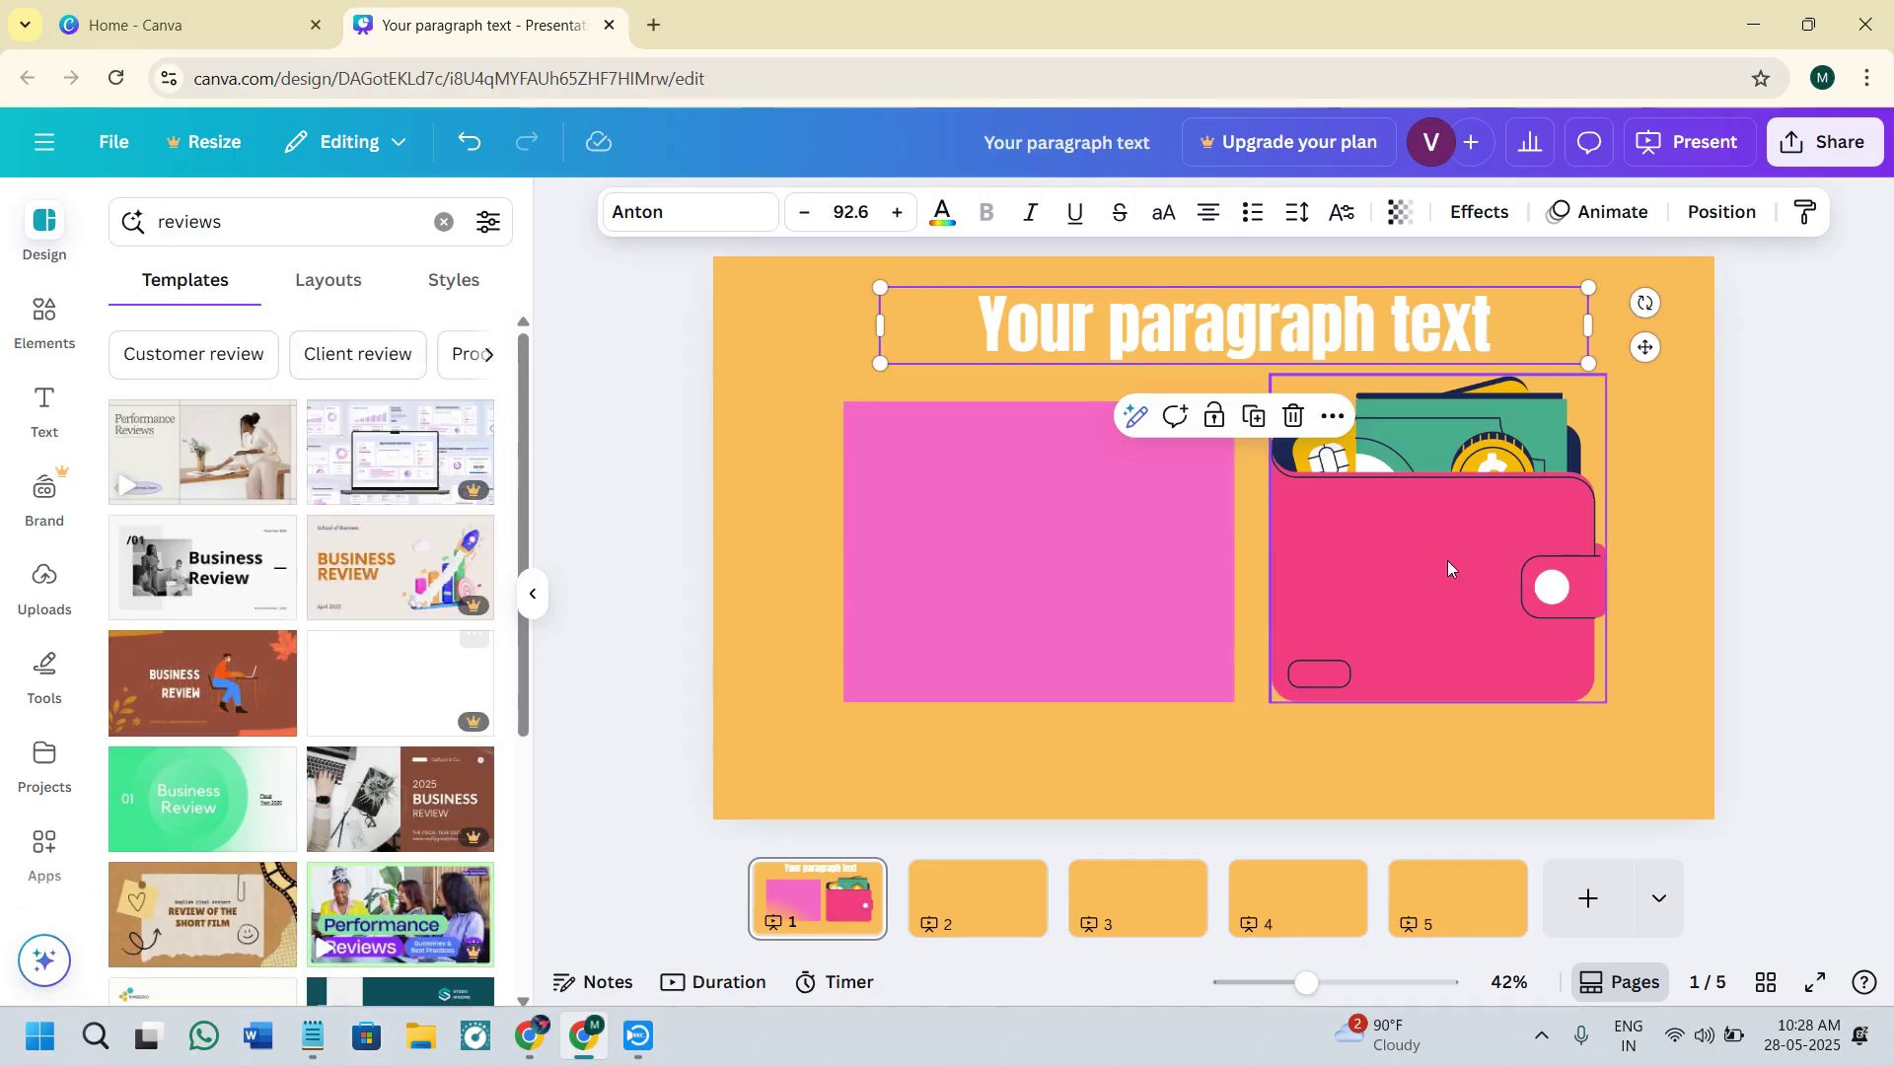
{"action": "scroll", "coordinate": [237, 744], "scroll_direction": "down", "scroll_amount": 6}
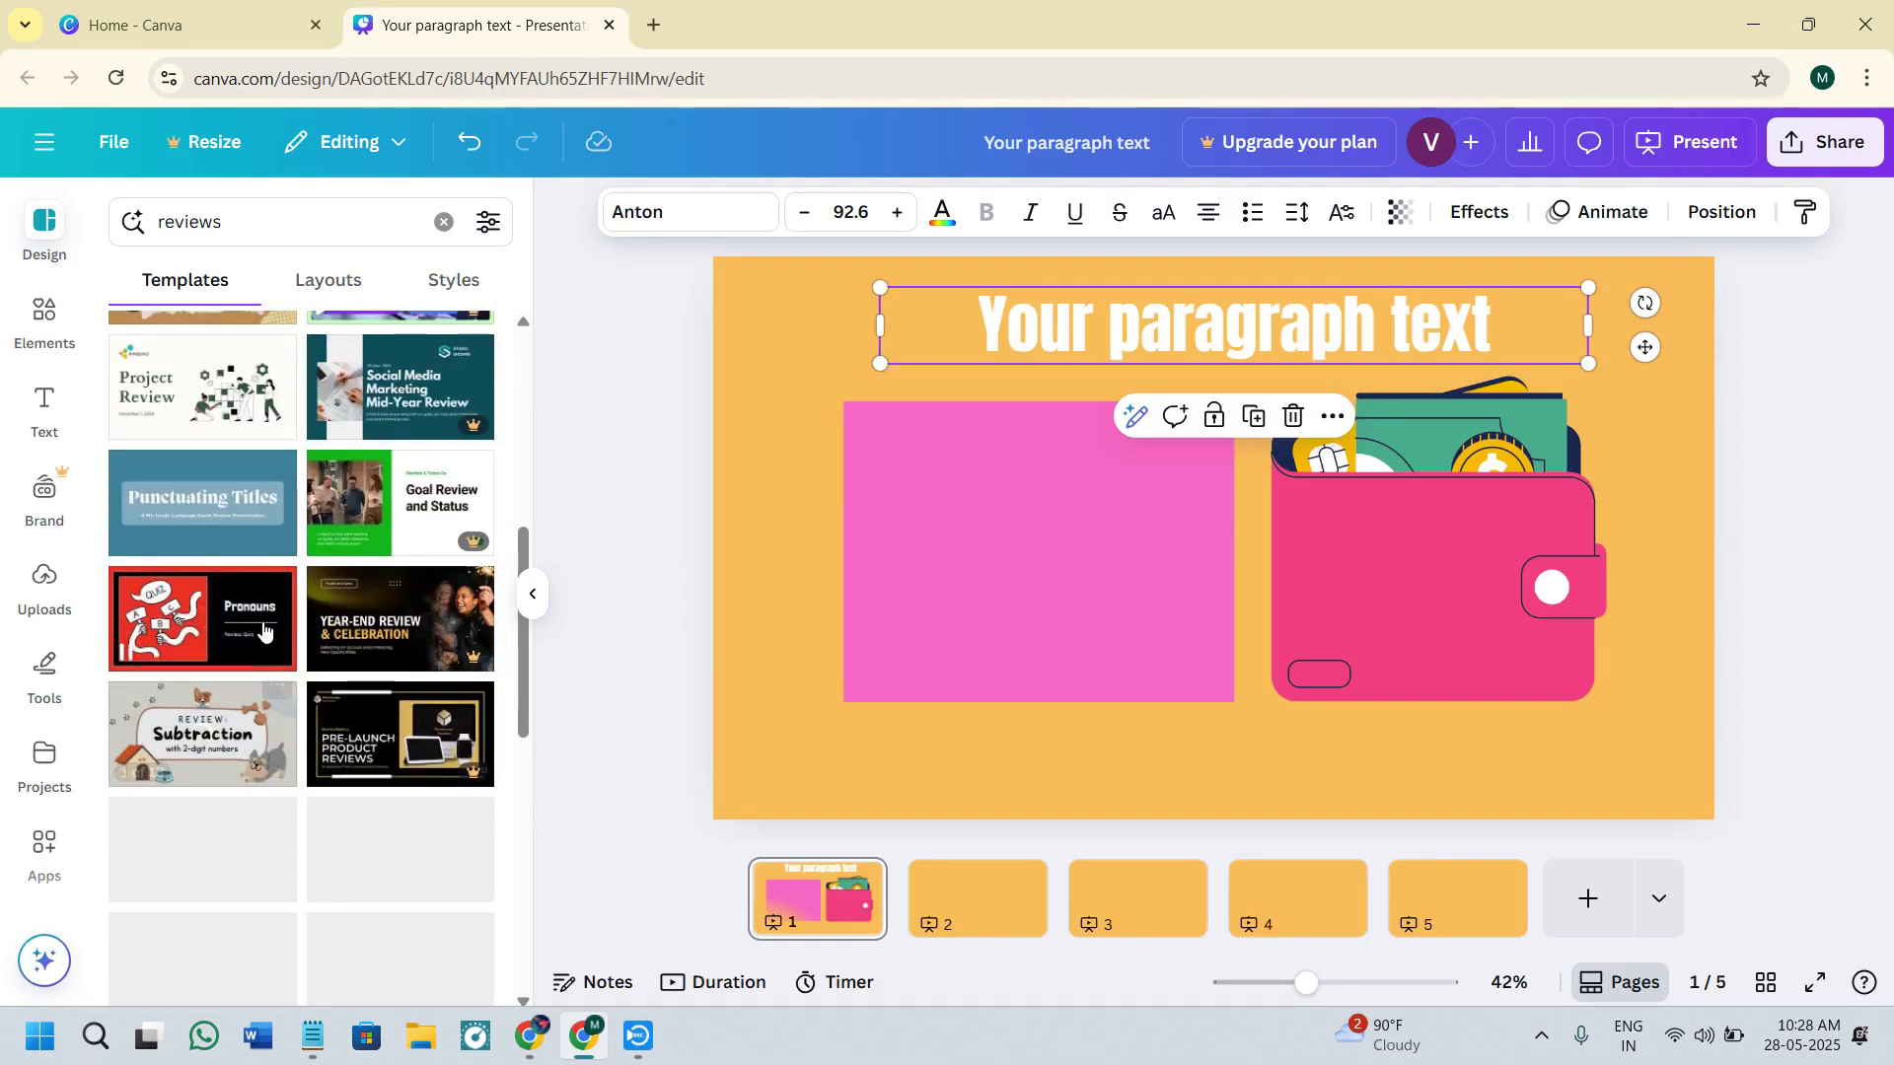
{"action": "scroll", "coordinate": [246, 592], "scroll_direction": "down", "scroll_amount": 2}
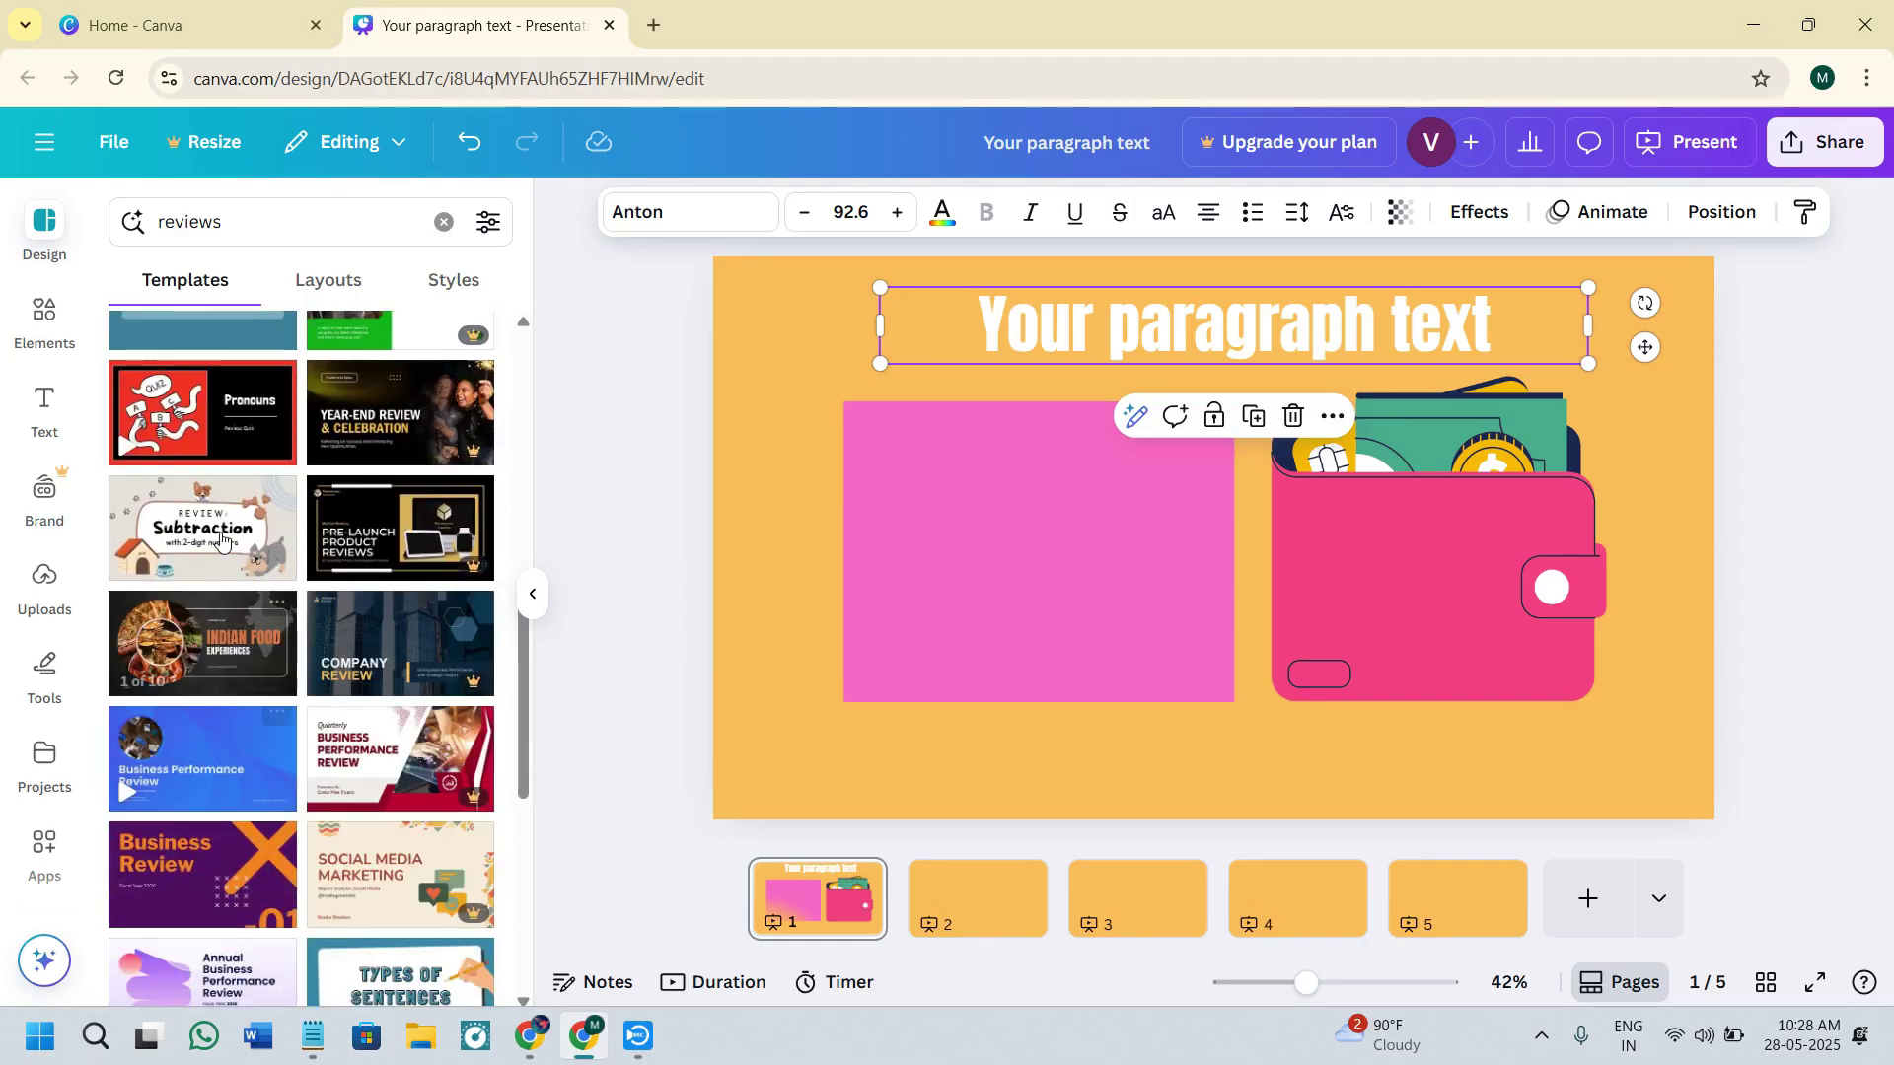
{"action": "left_click", "coordinate": [197, 450]}
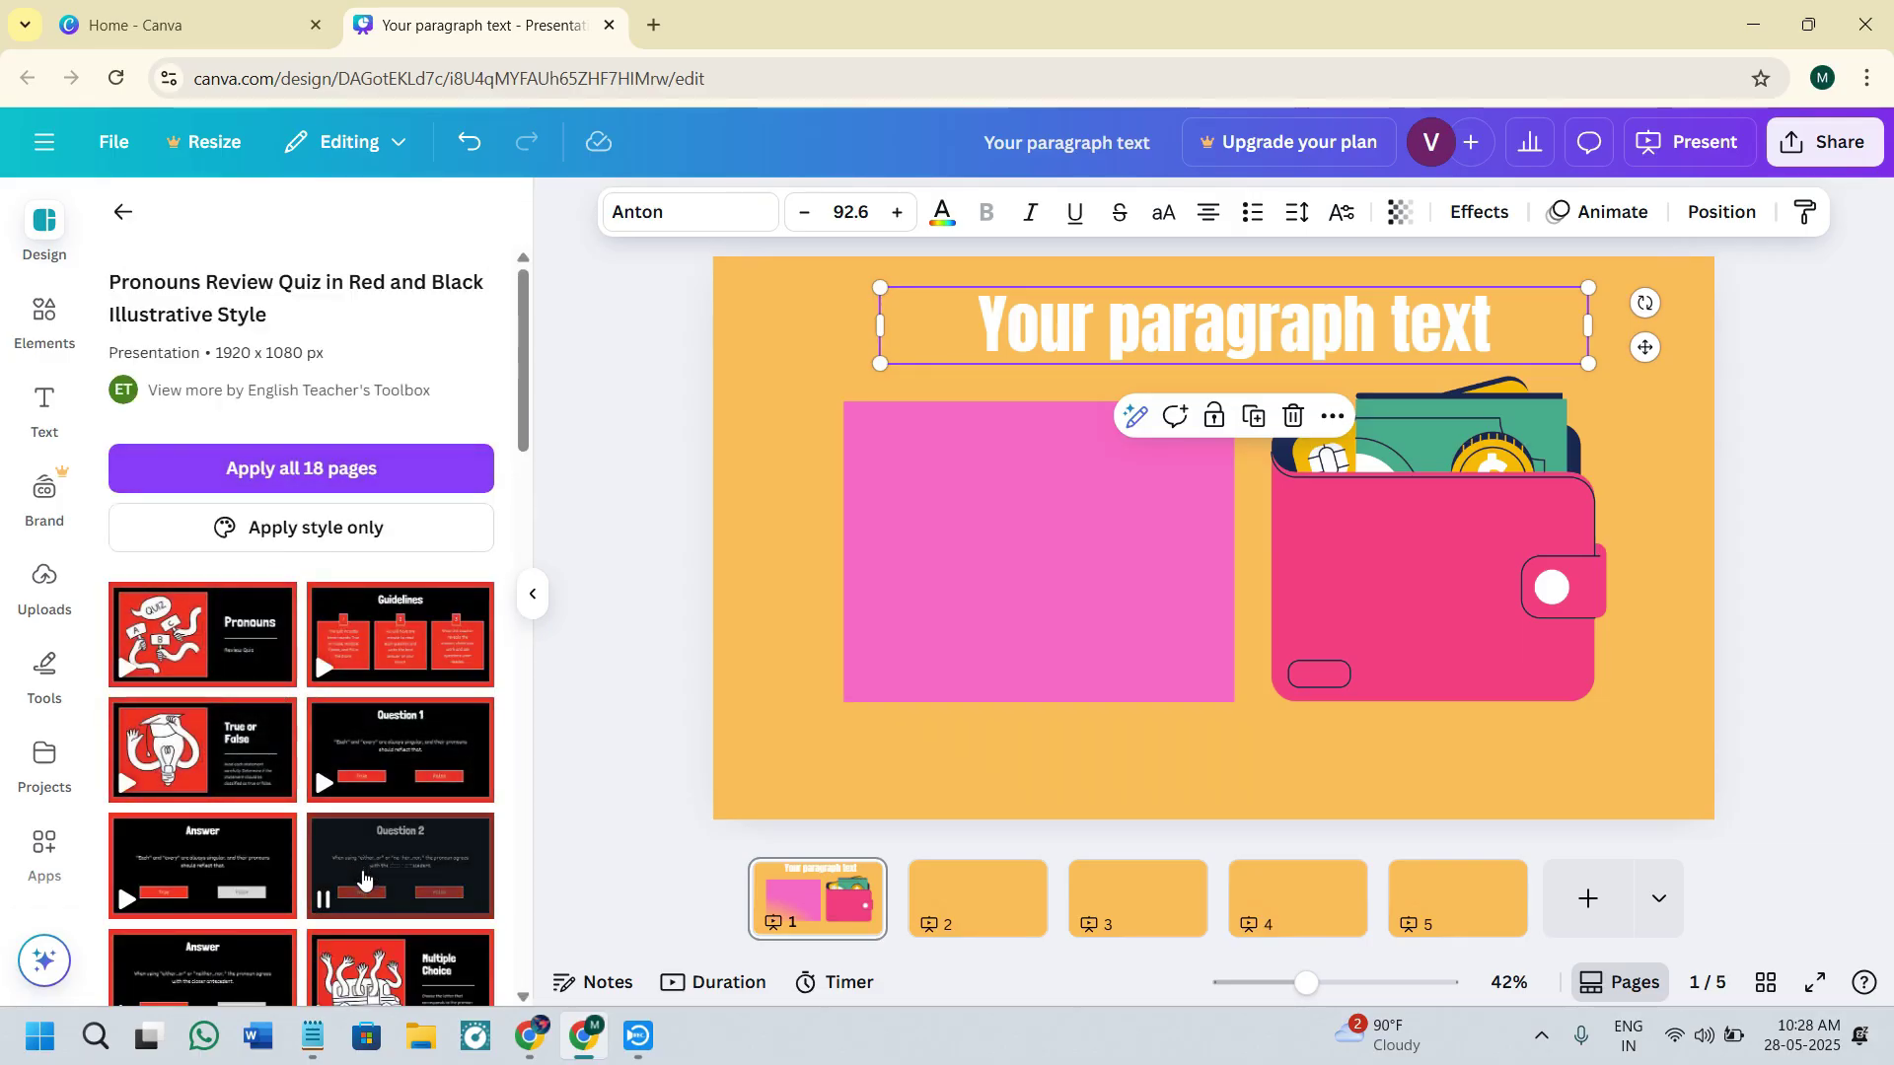
- Look through the quiz template's pages and apply only its style to the first page
{"action": "scroll", "coordinate": [362, 877], "scroll_direction": "down", "scroll_amount": 8}
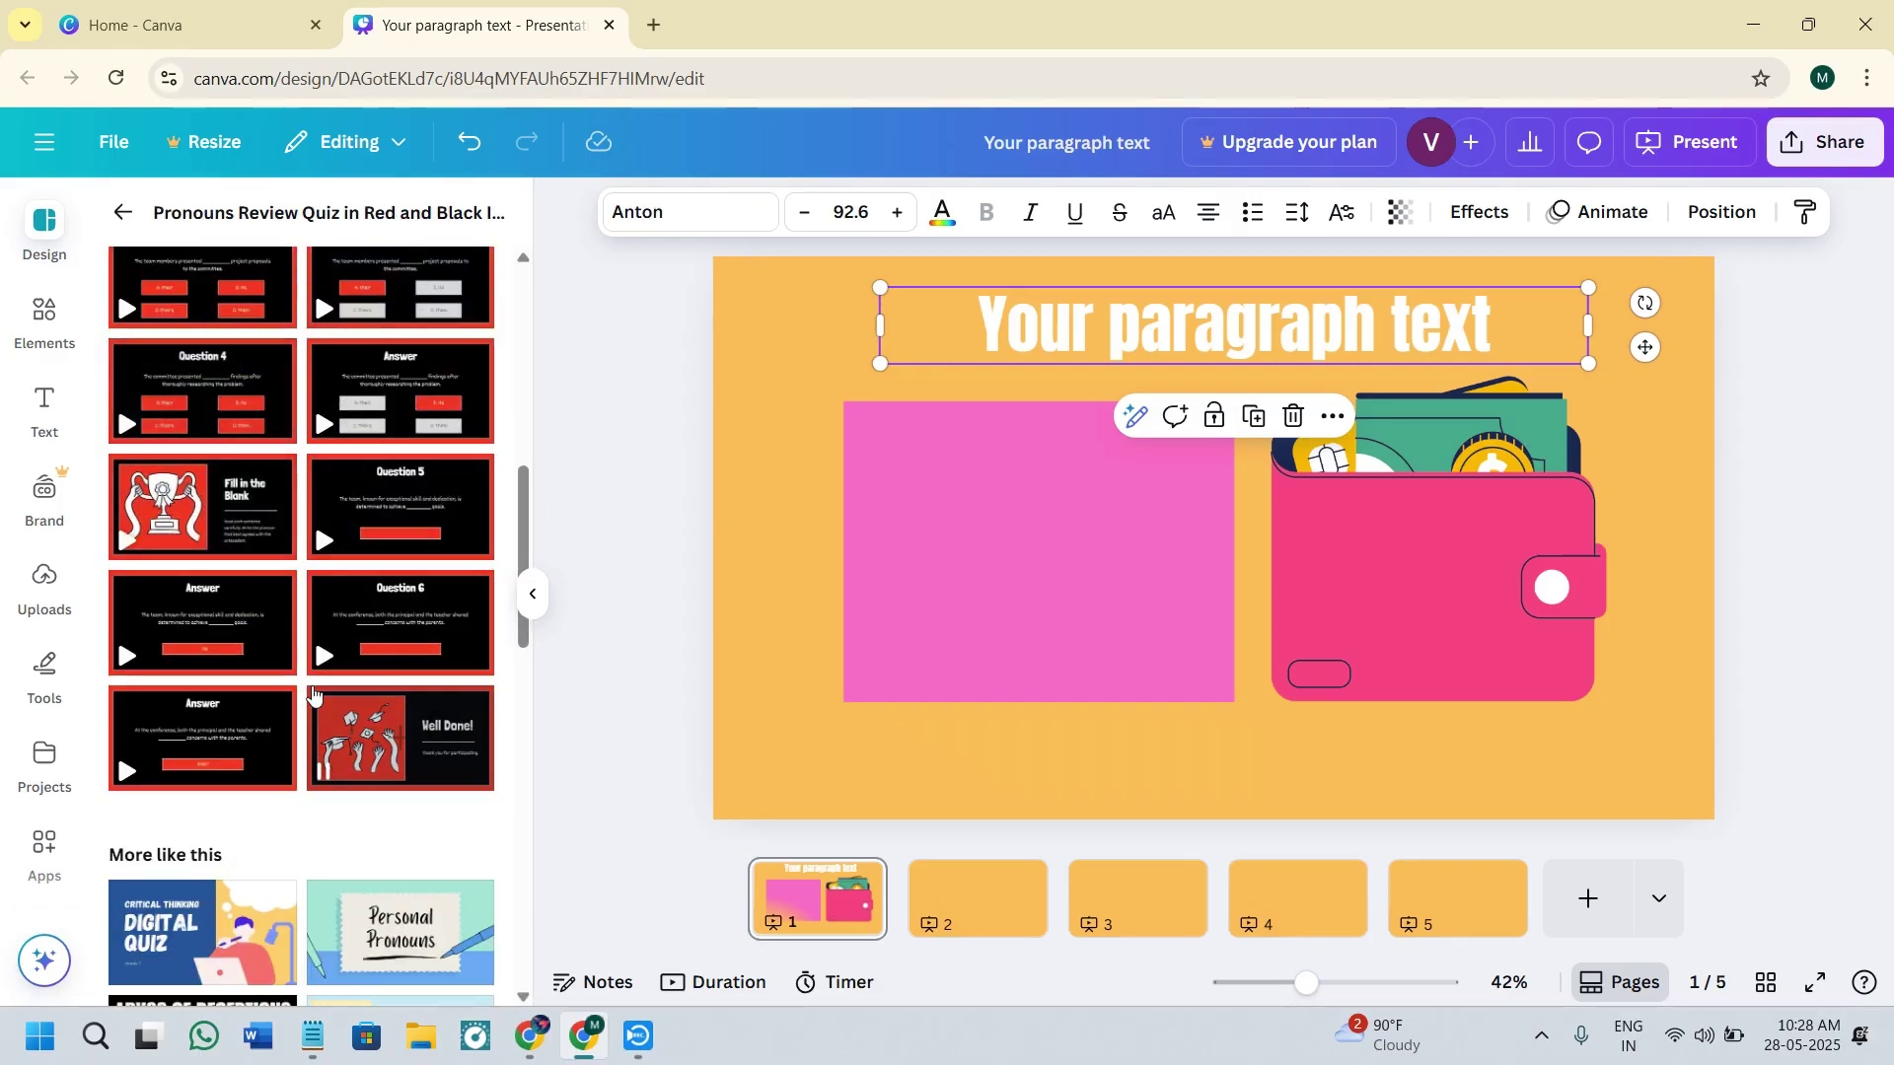
{"action": "scroll", "coordinate": [311, 693], "scroll_direction": "down", "scroll_amount": 4}
{"action": "scroll", "coordinate": [324, 659], "scroll_direction": "up", "scroll_amount": 12}
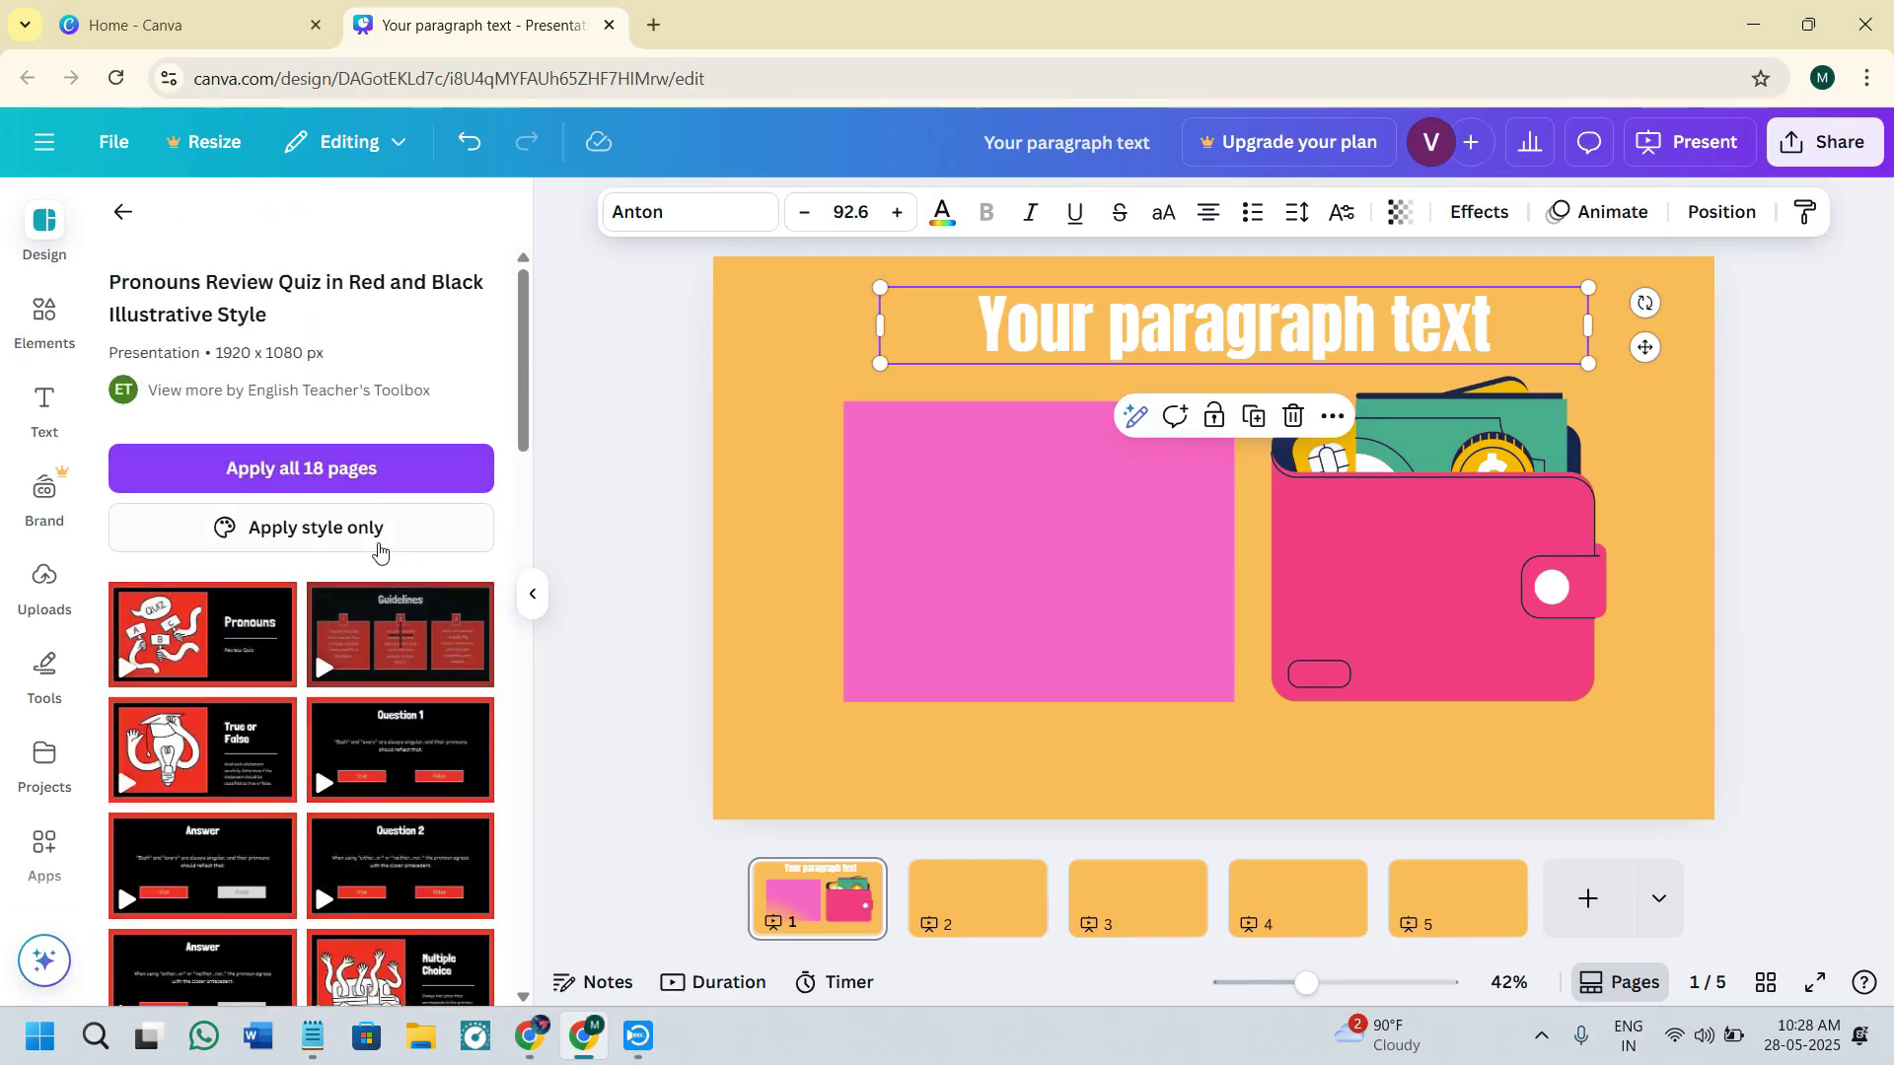
{"action": "scroll", "coordinate": [347, 710], "scroll_direction": "down", "scroll_amount": 2}
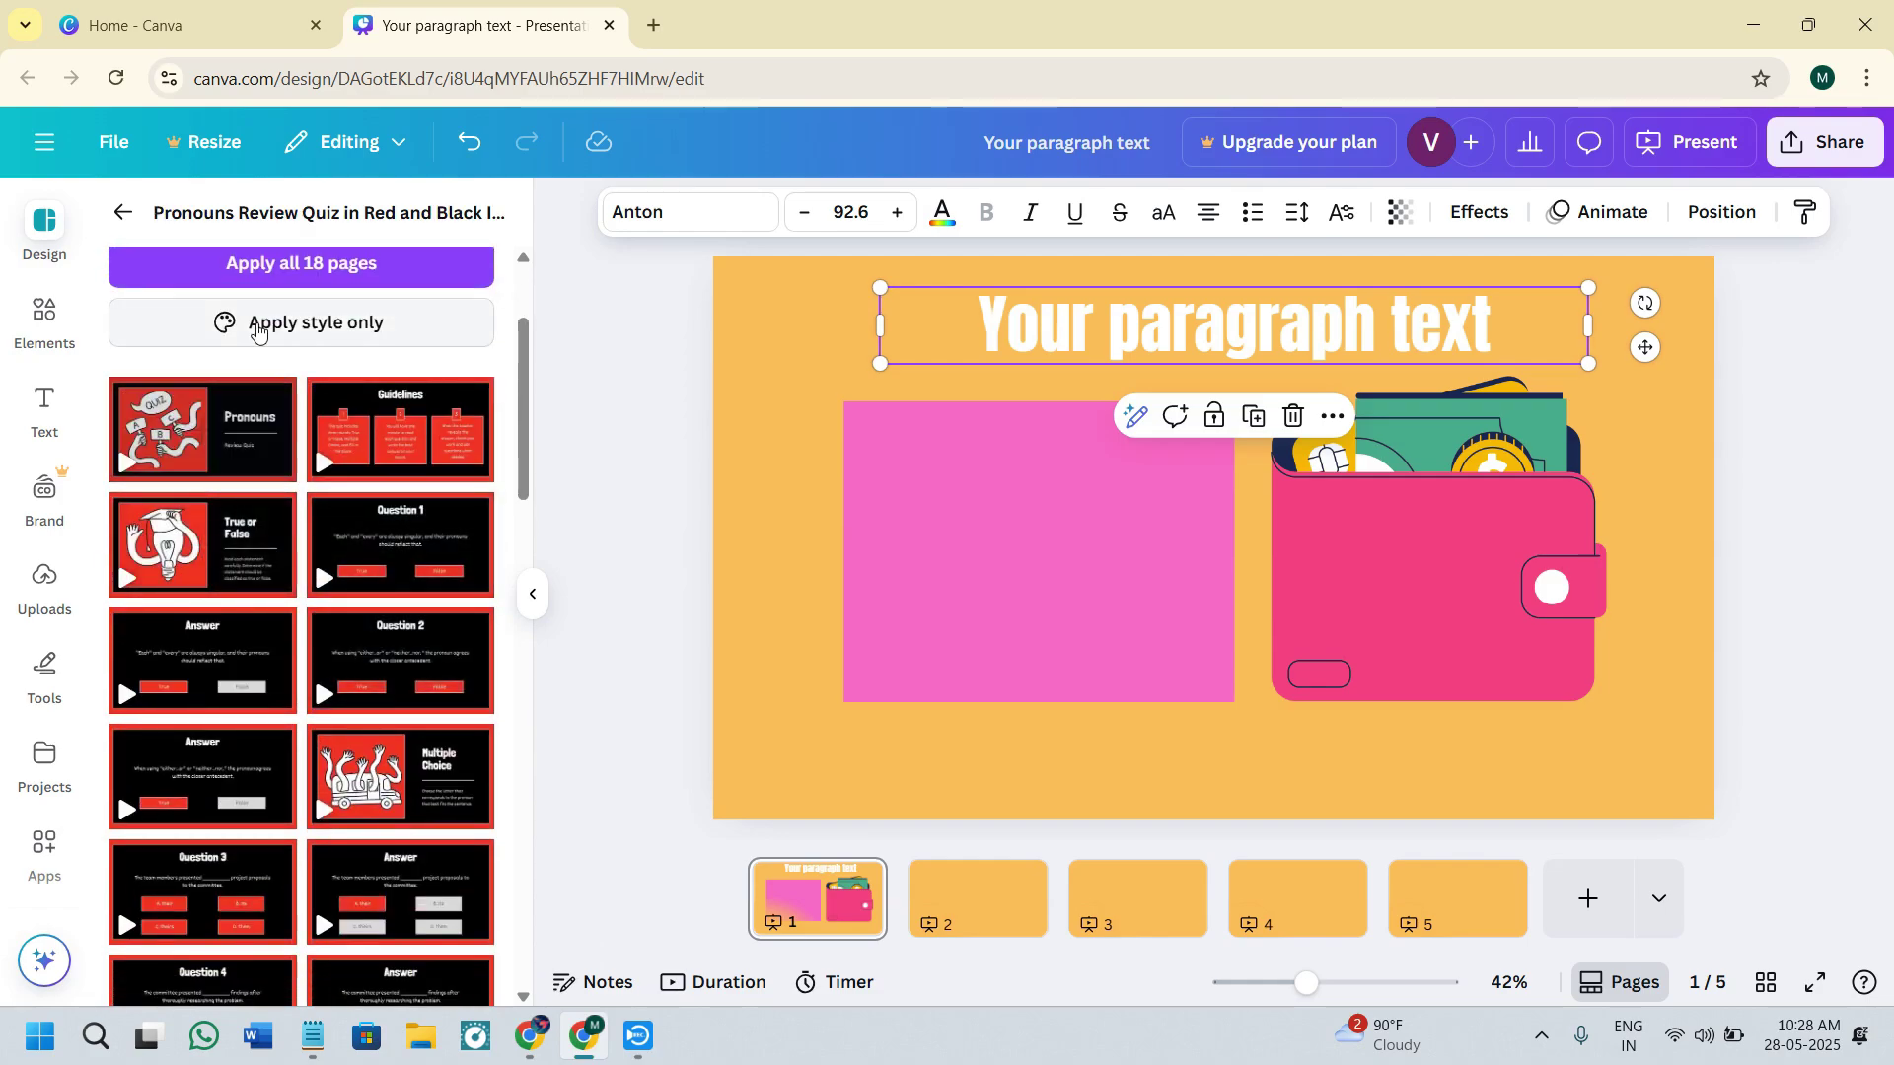
{"action": "left_click", "coordinate": [352, 324]}
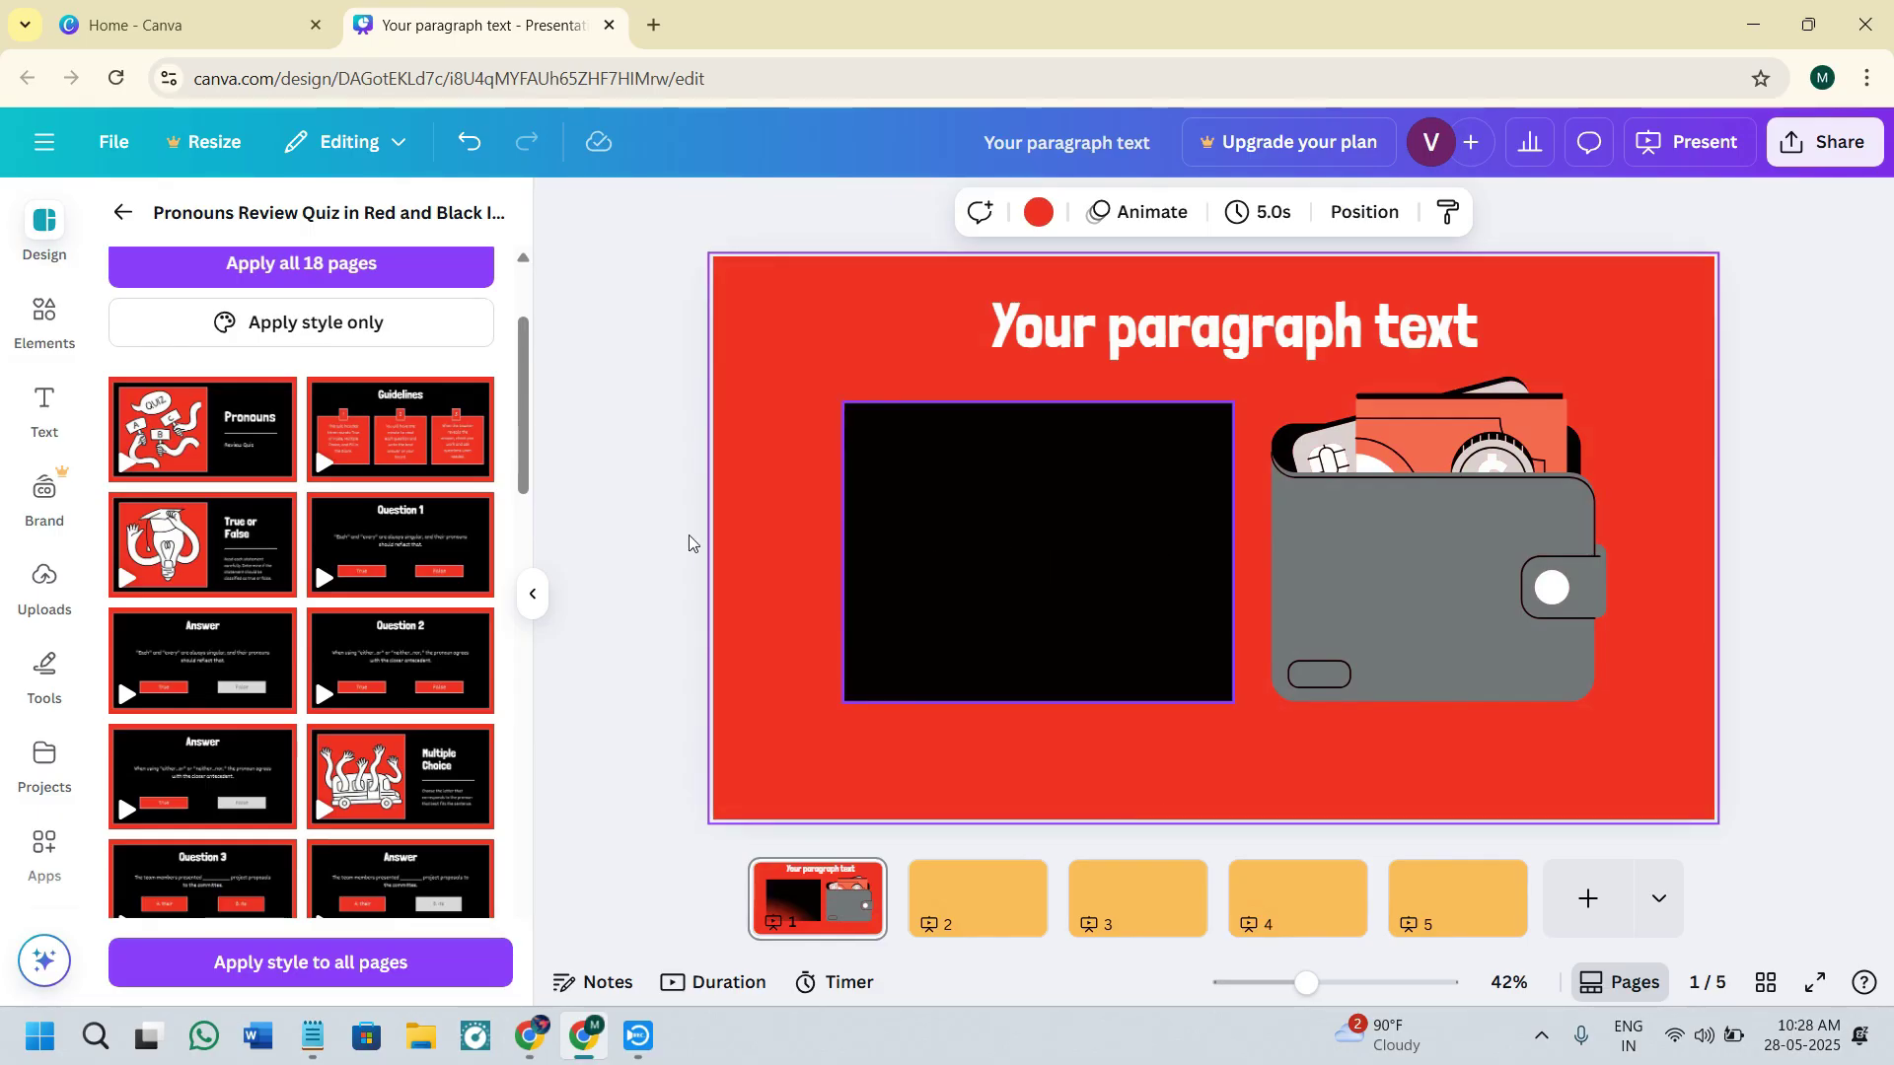
- Apply all 18 pages of the Pronouns Review Quiz template, replacing all existing pages of the presentation
{"action": "left_click", "coordinate": [371, 266]}
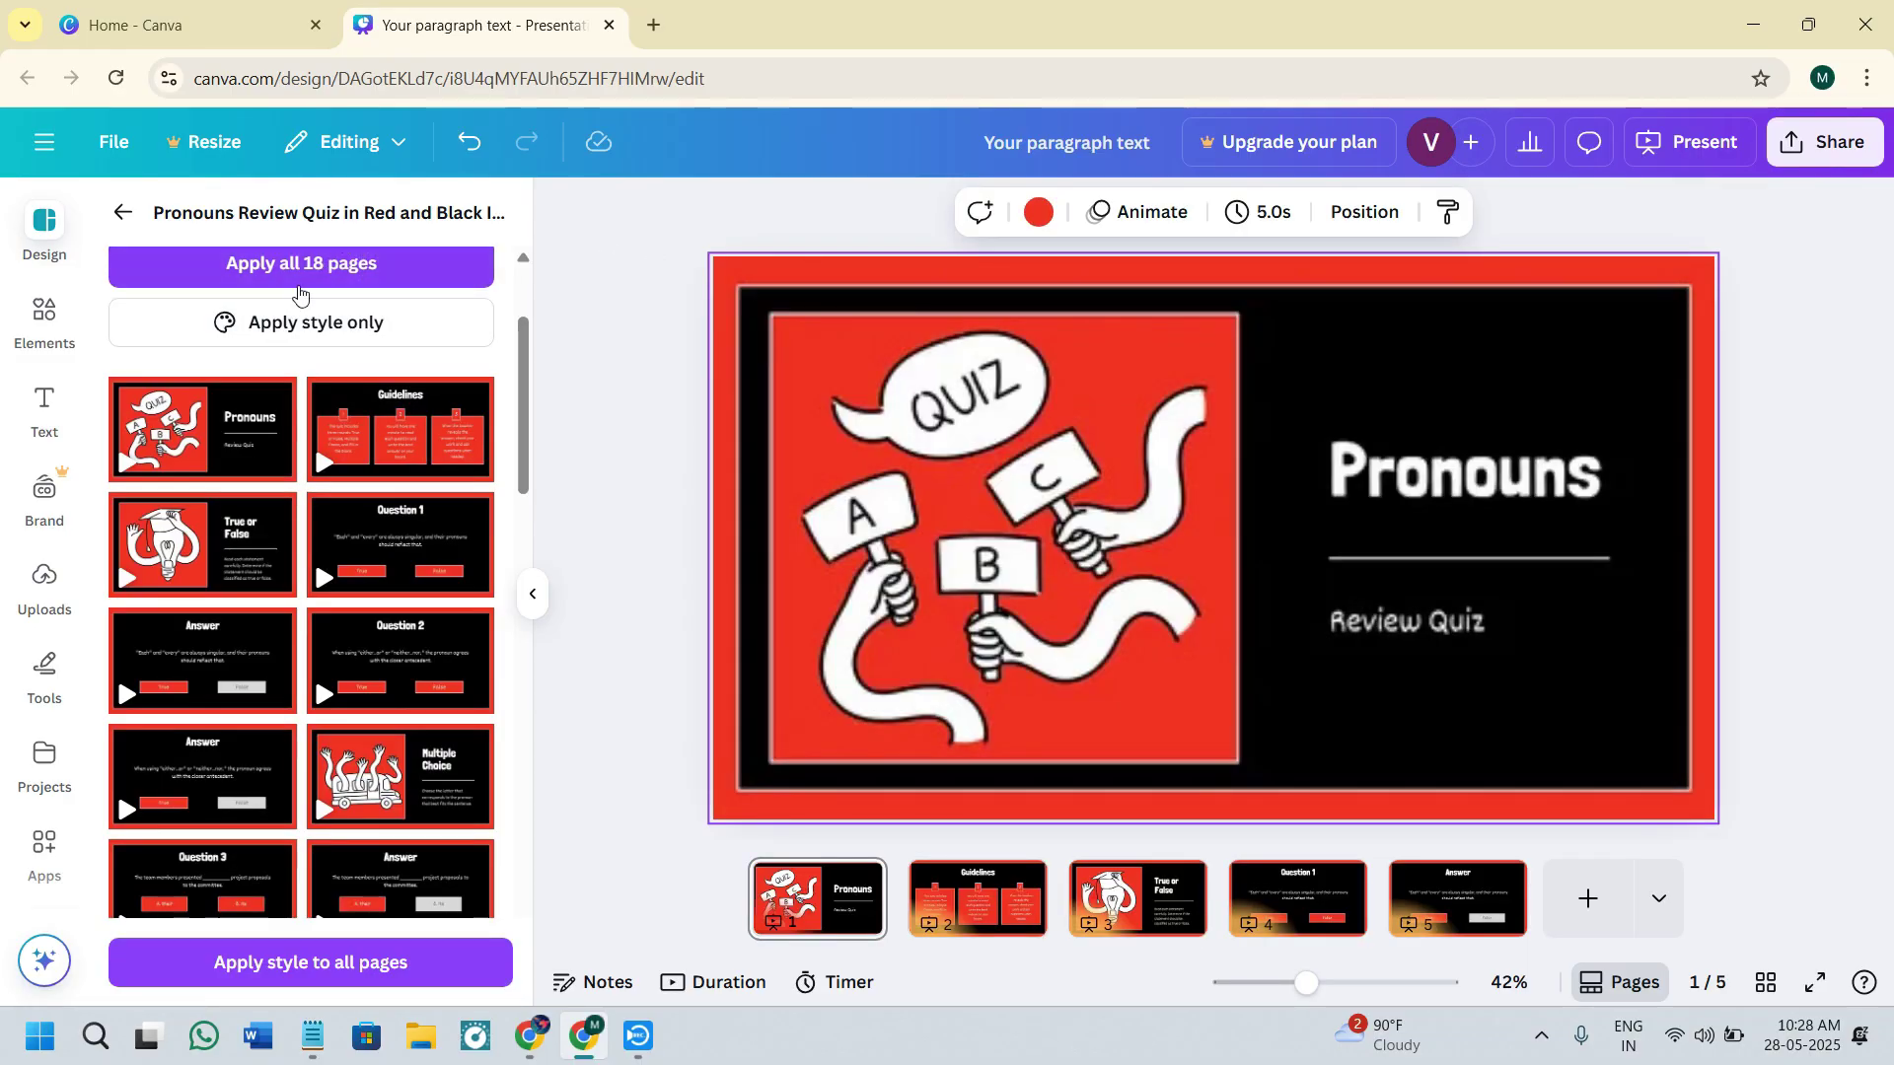
{"action": "left_click", "coordinate": [299, 322]}
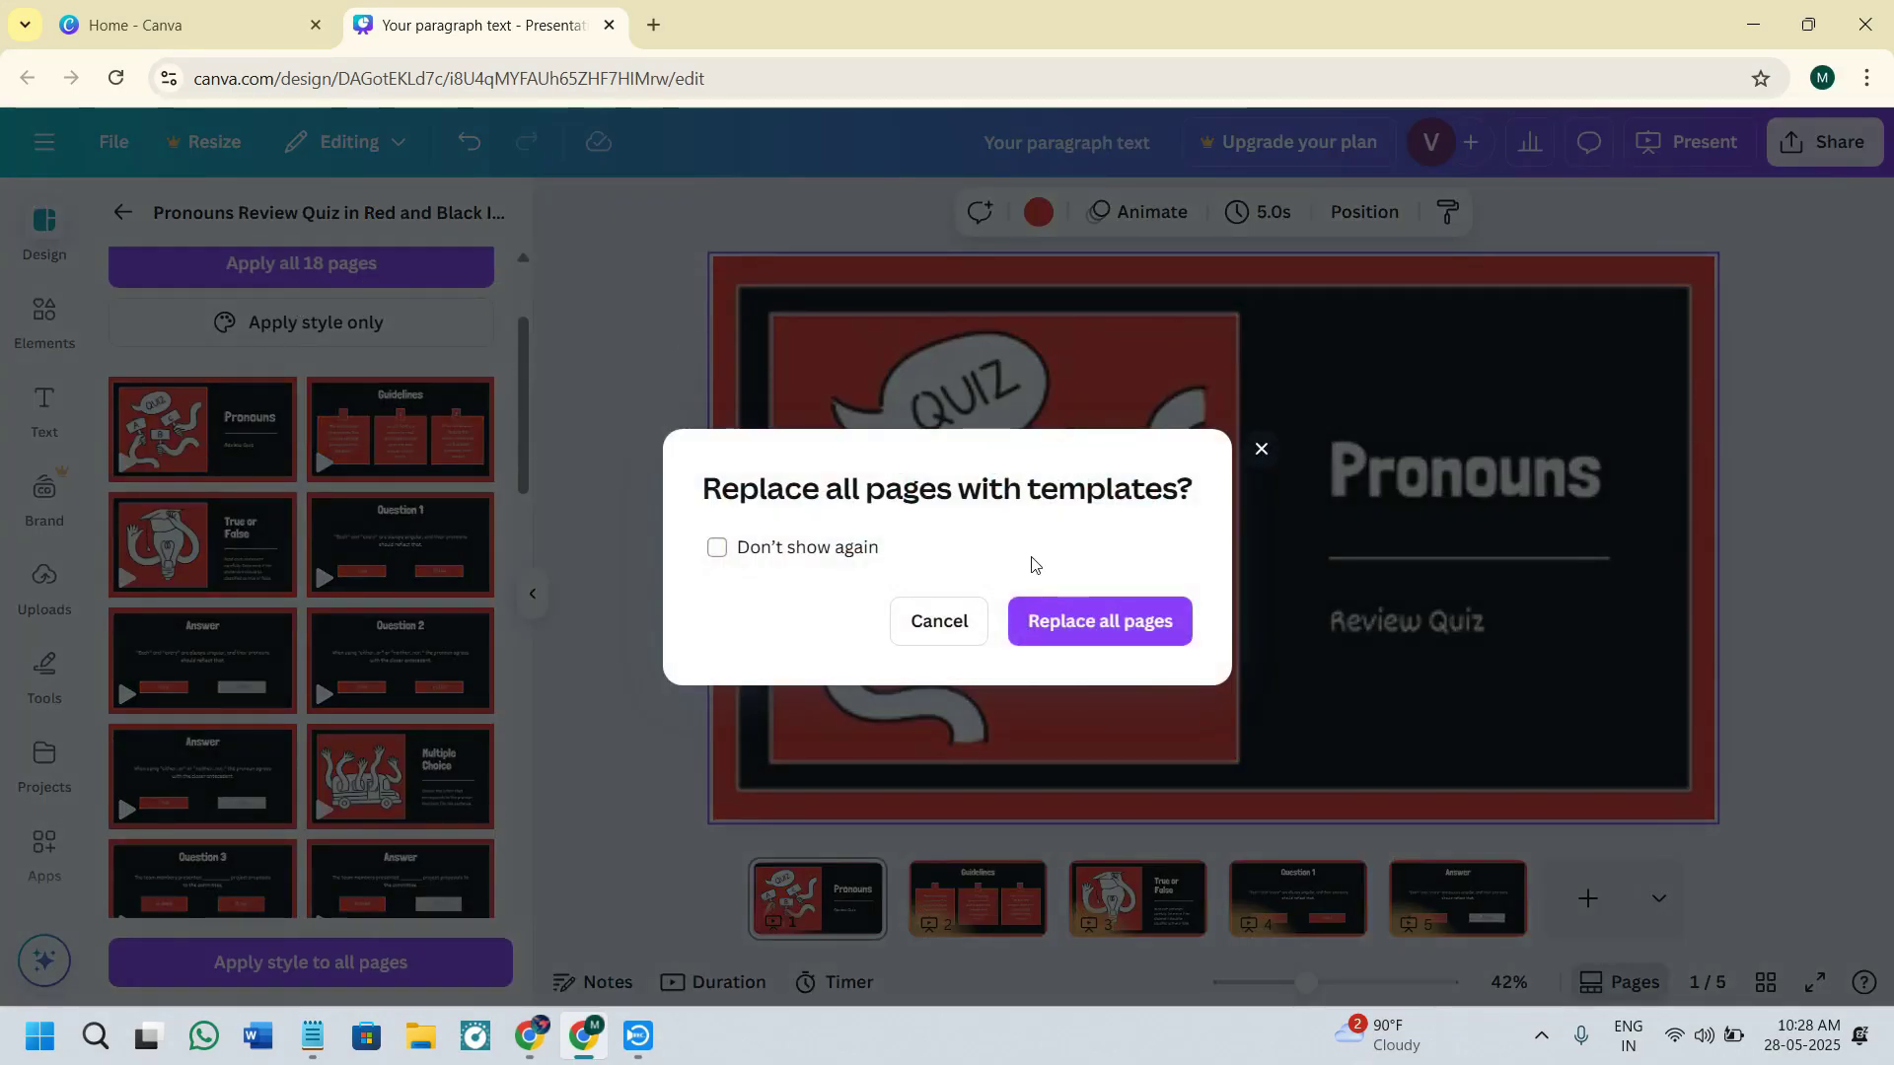
{"action": "left_click", "coordinate": [1138, 638]}
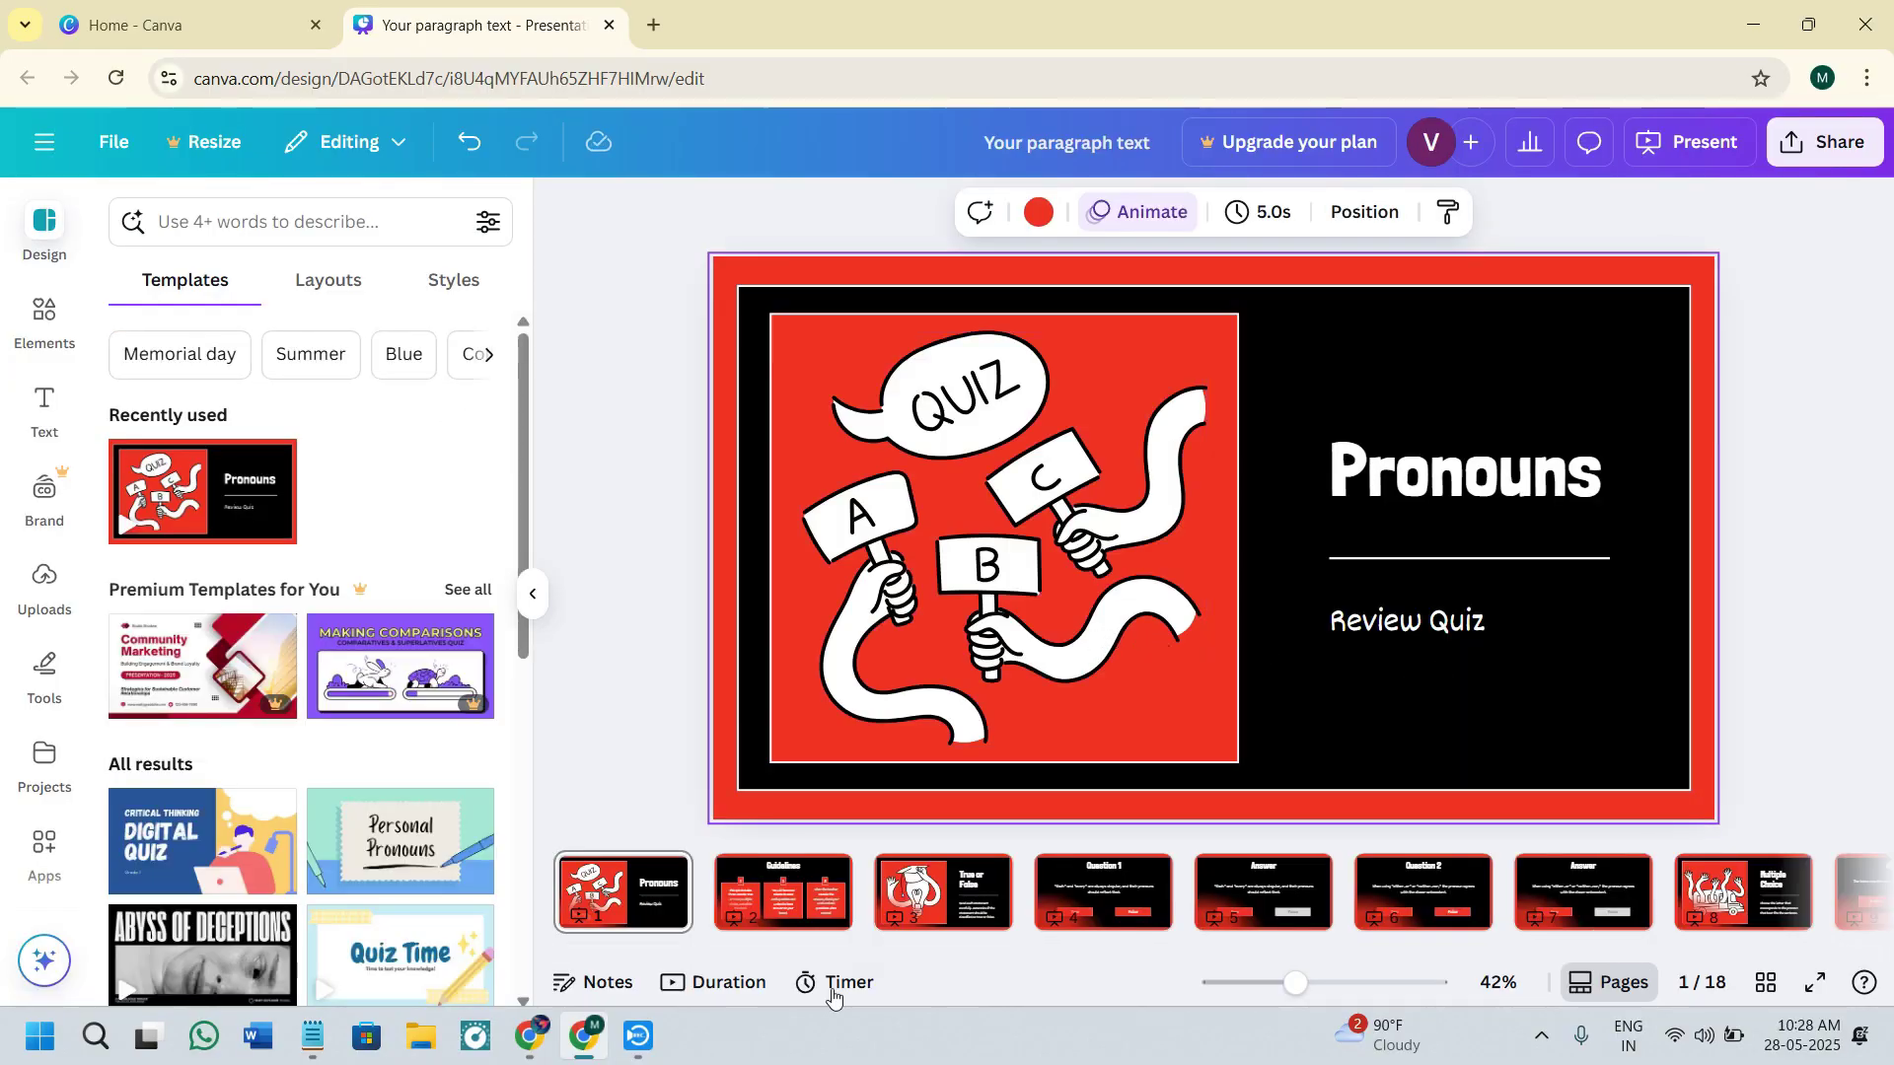
- Look through the applied quiz pages from the second page to the seventh
{"action": "left_click", "coordinate": [782, 892]}
{"action": "left_click", "coordinate": [943, 893]}
{"action": "left_click", "coordinate": [1263, 892]}
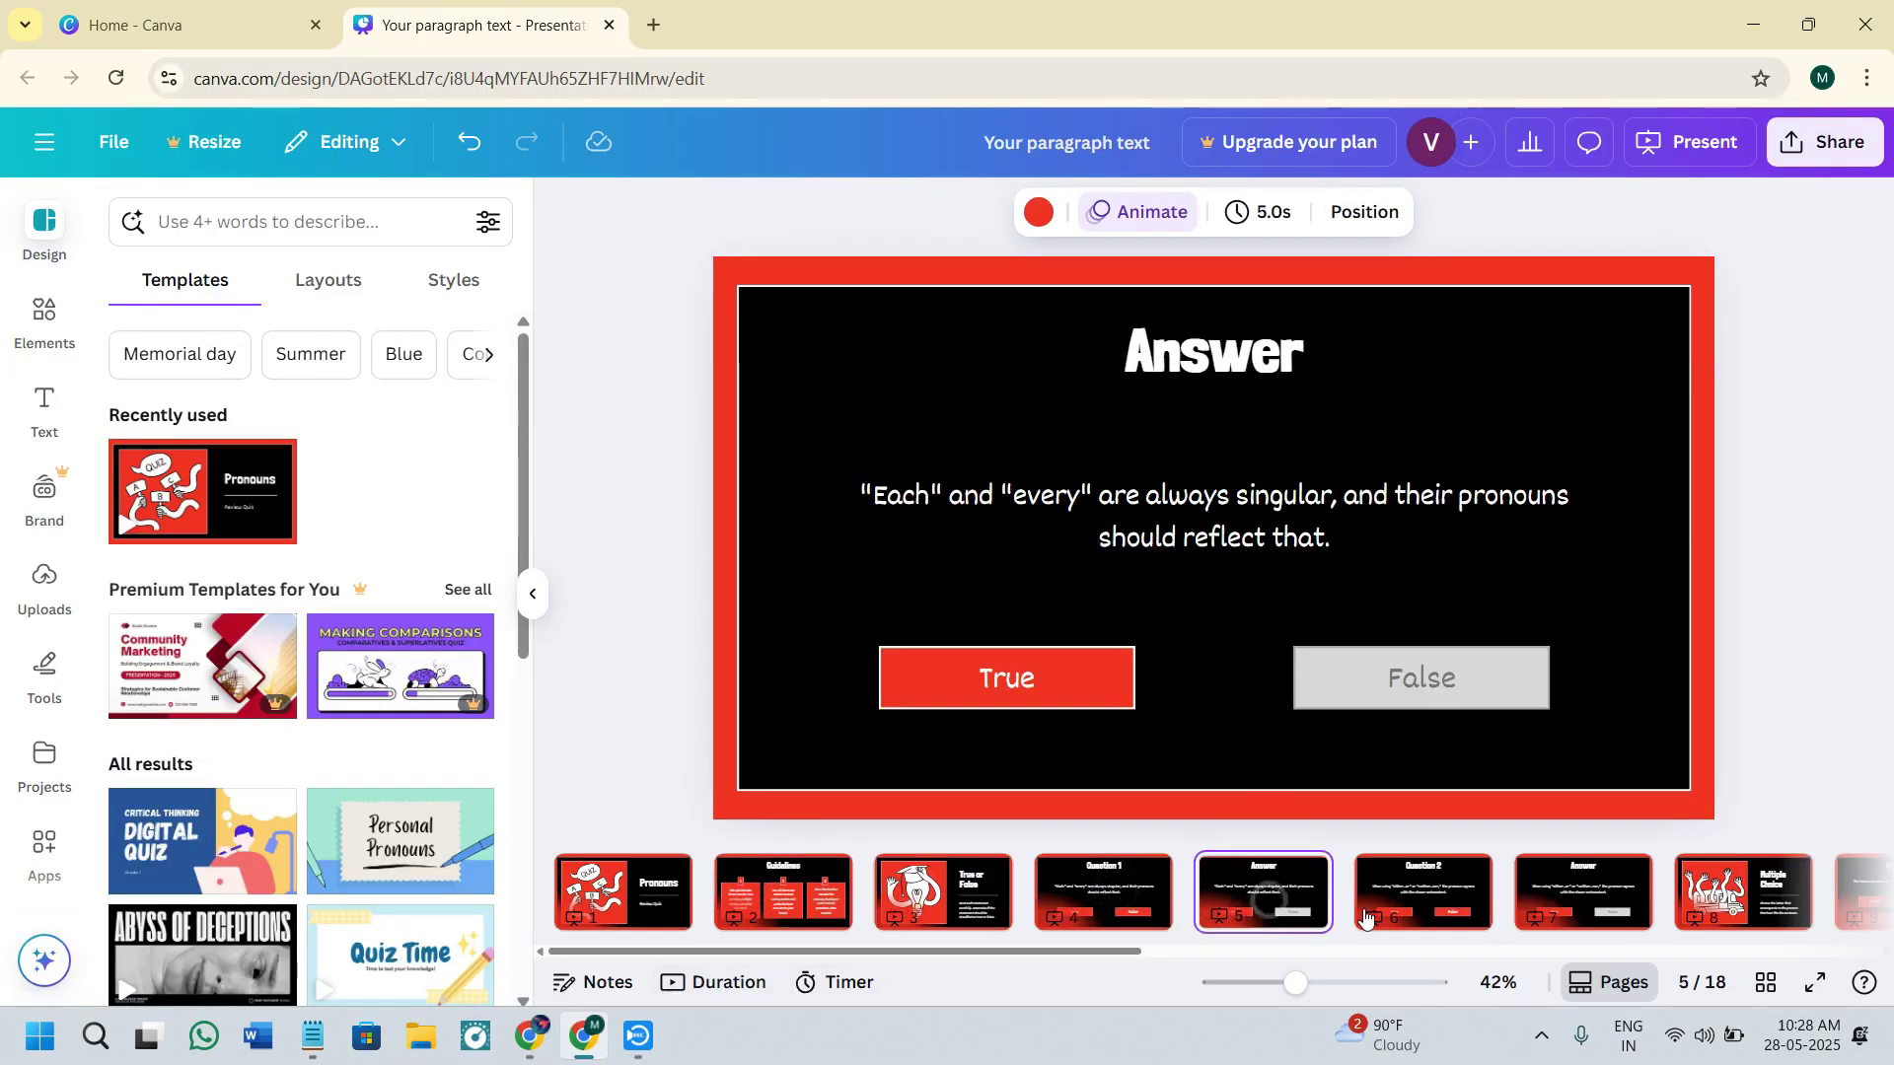
{"action": "left_click", "coordinate": [1422, 893]}
{"action": "left_click", "coordinate": [1620, 873]}
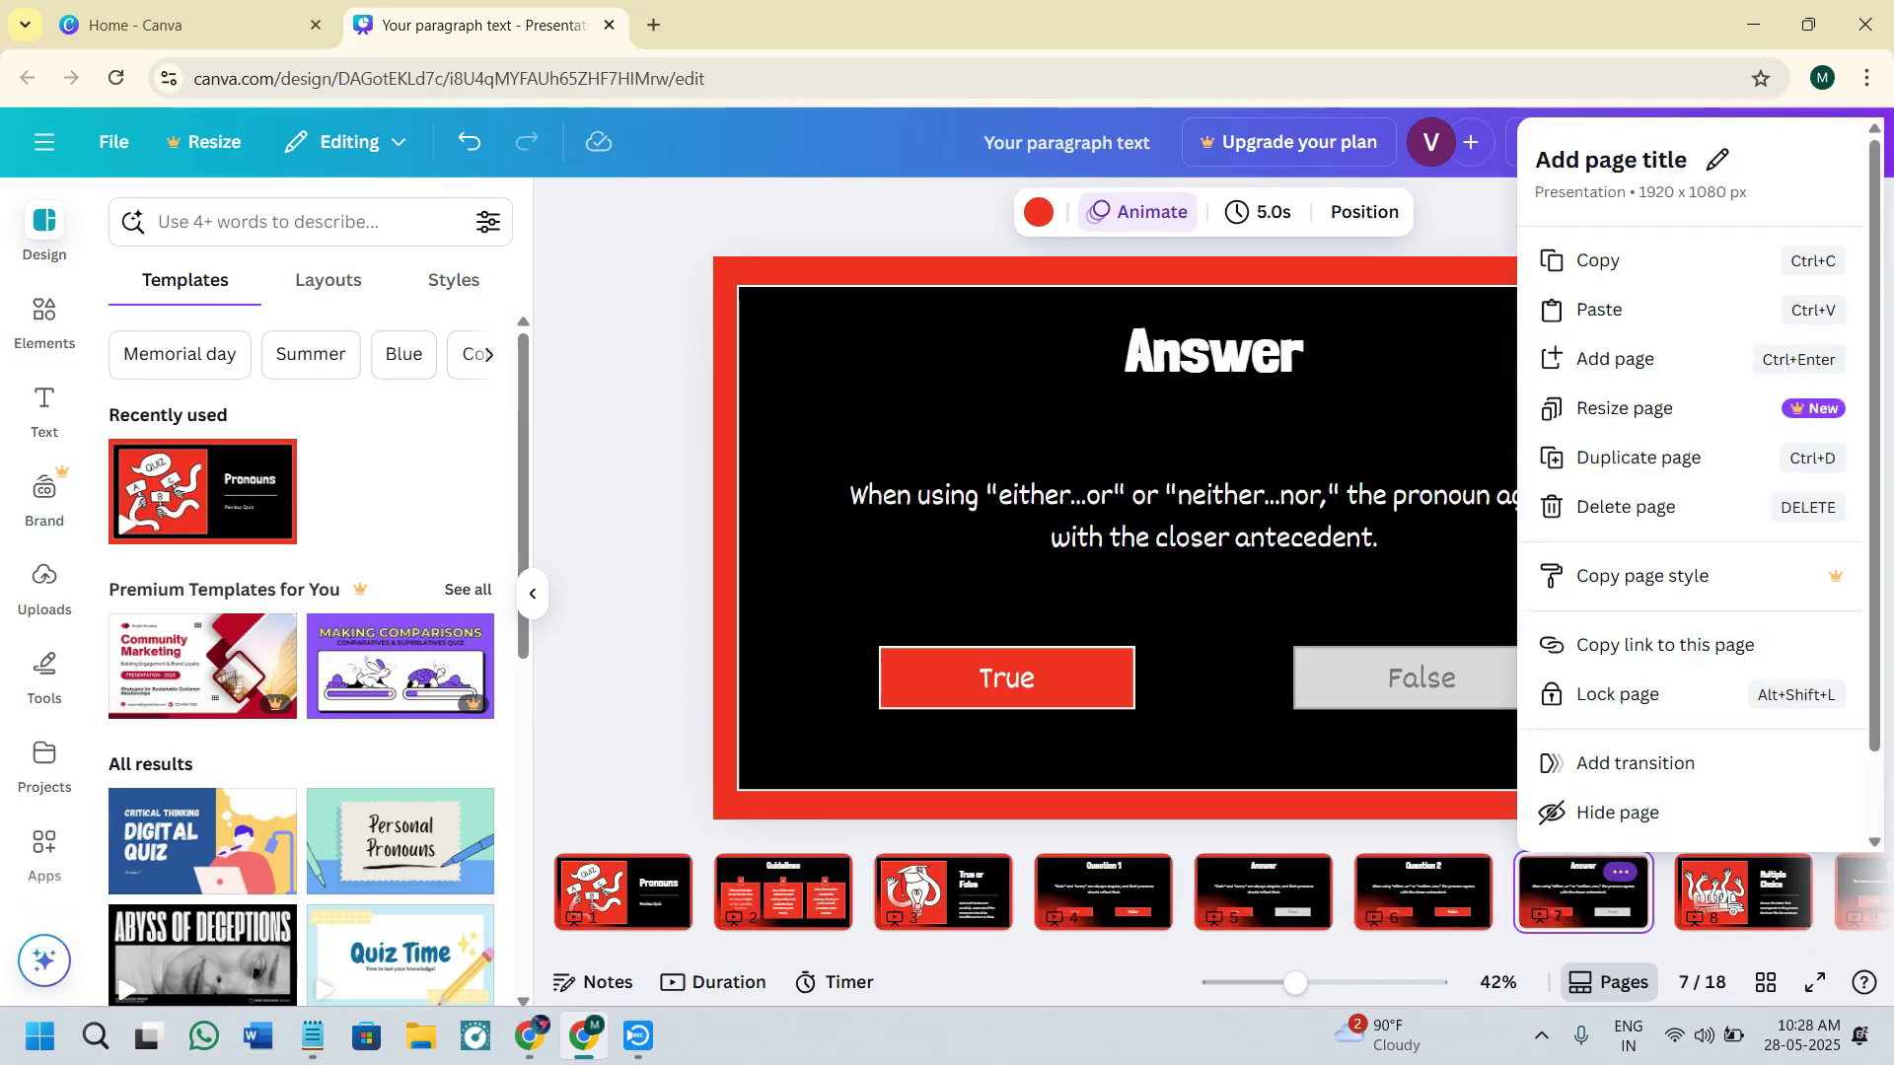
{"action": "left_click", "coordinate": [585, 513]}
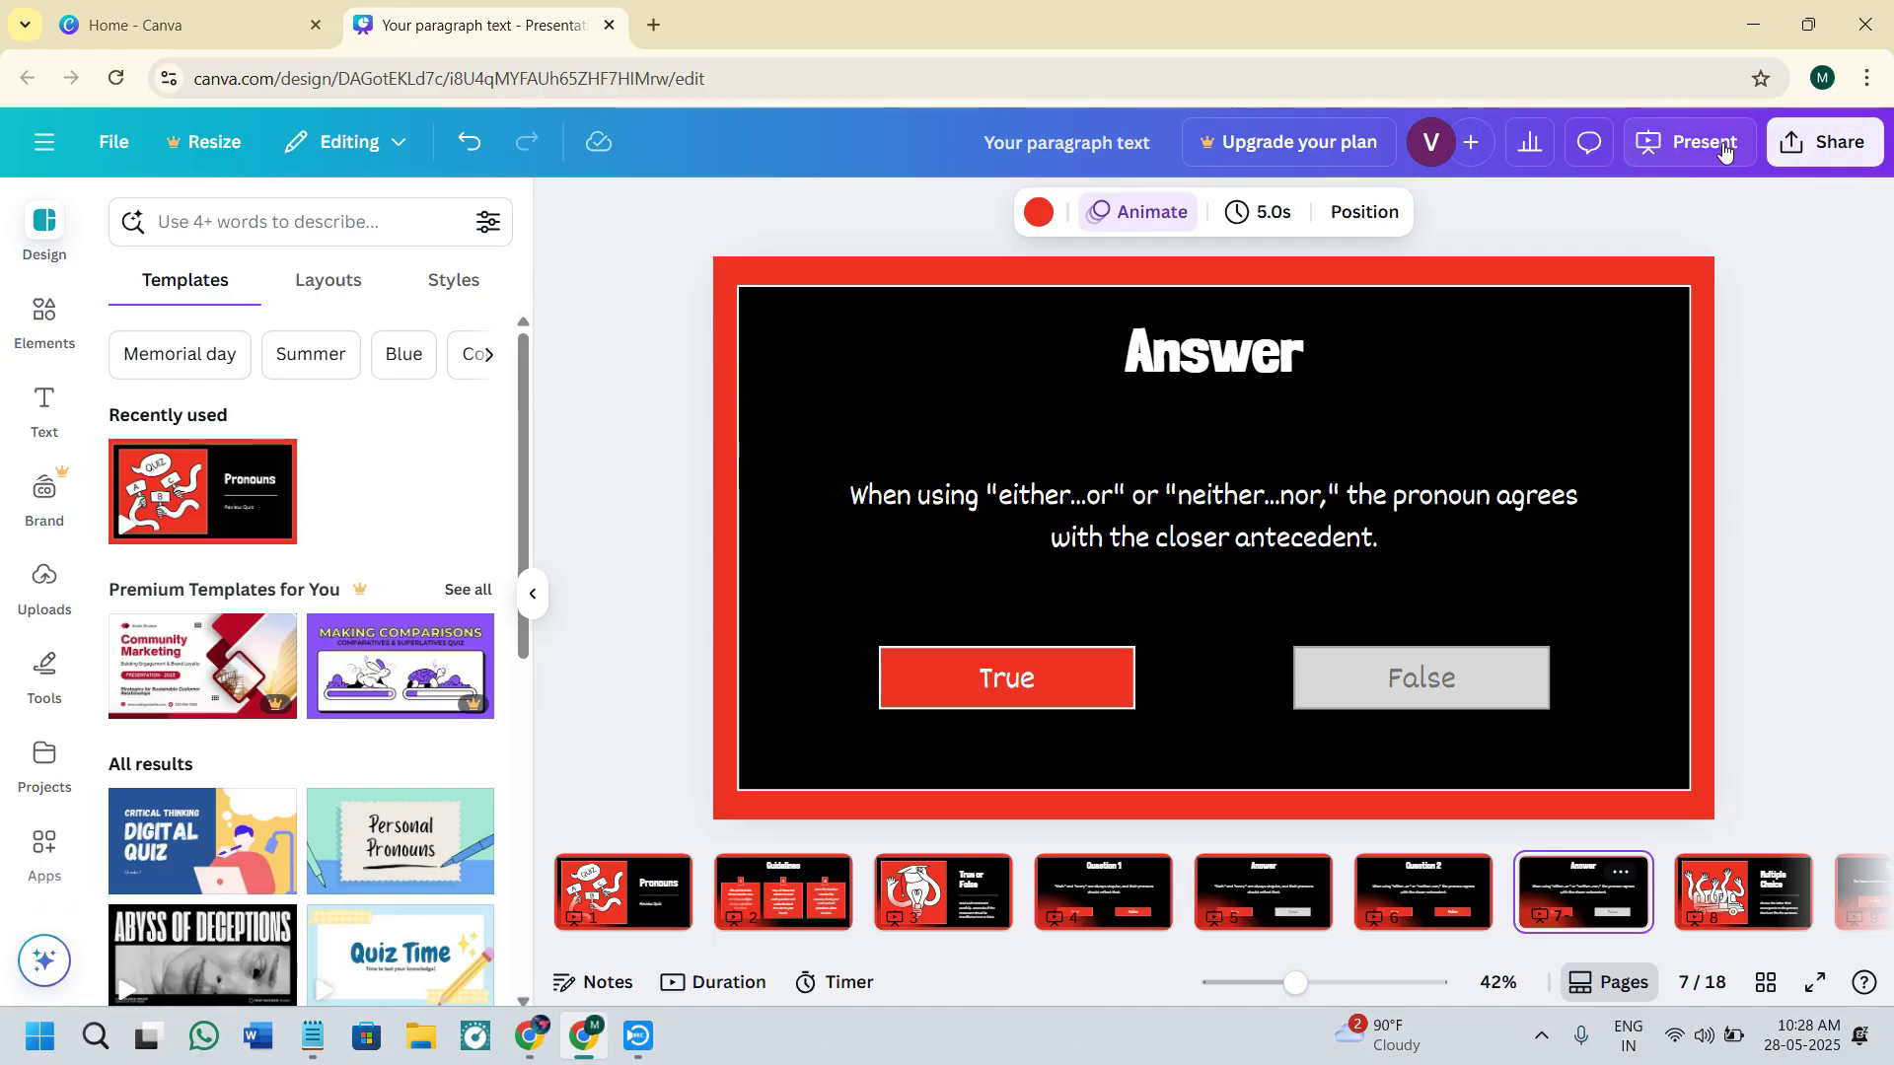
- Present the presentation full screen starting from the seventh page
{"action": "left_click", "coordinate": [1687, 156]}
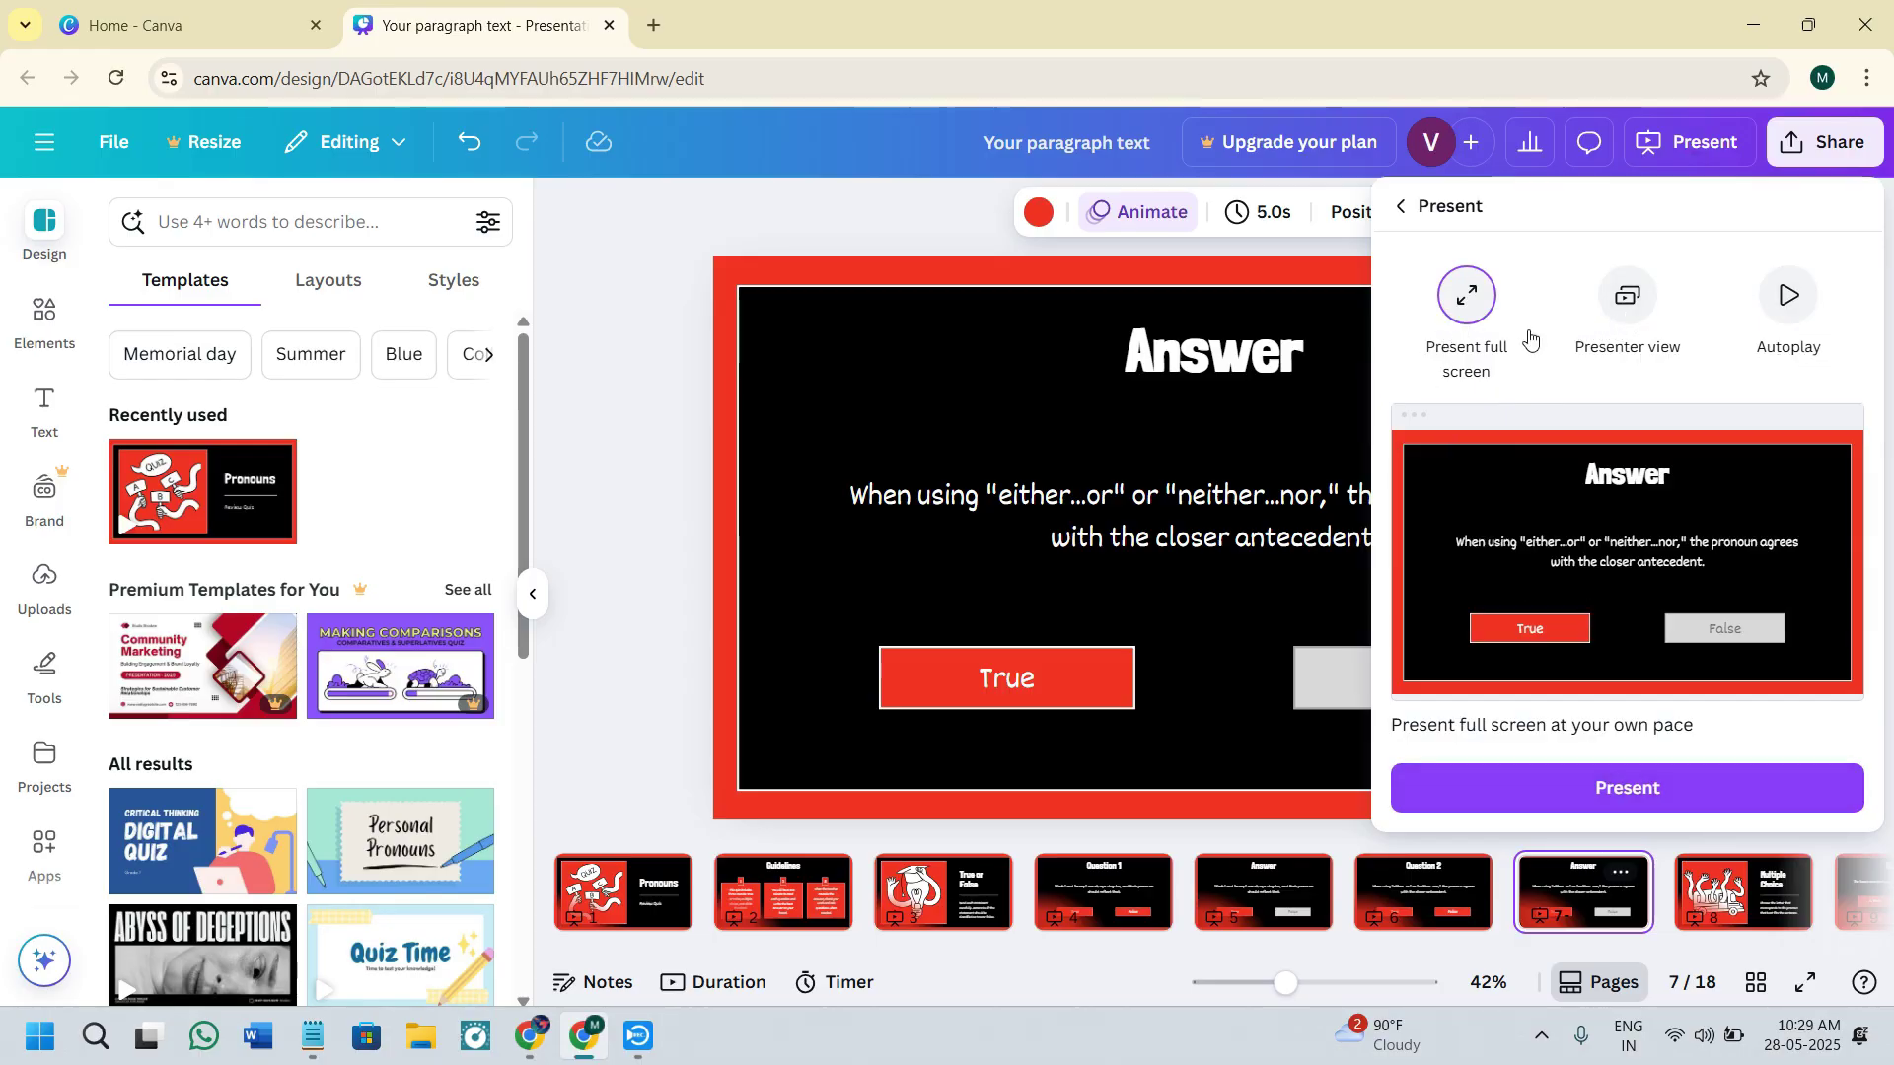
{"action": "left_click", "coordinate": [1611, 811]}
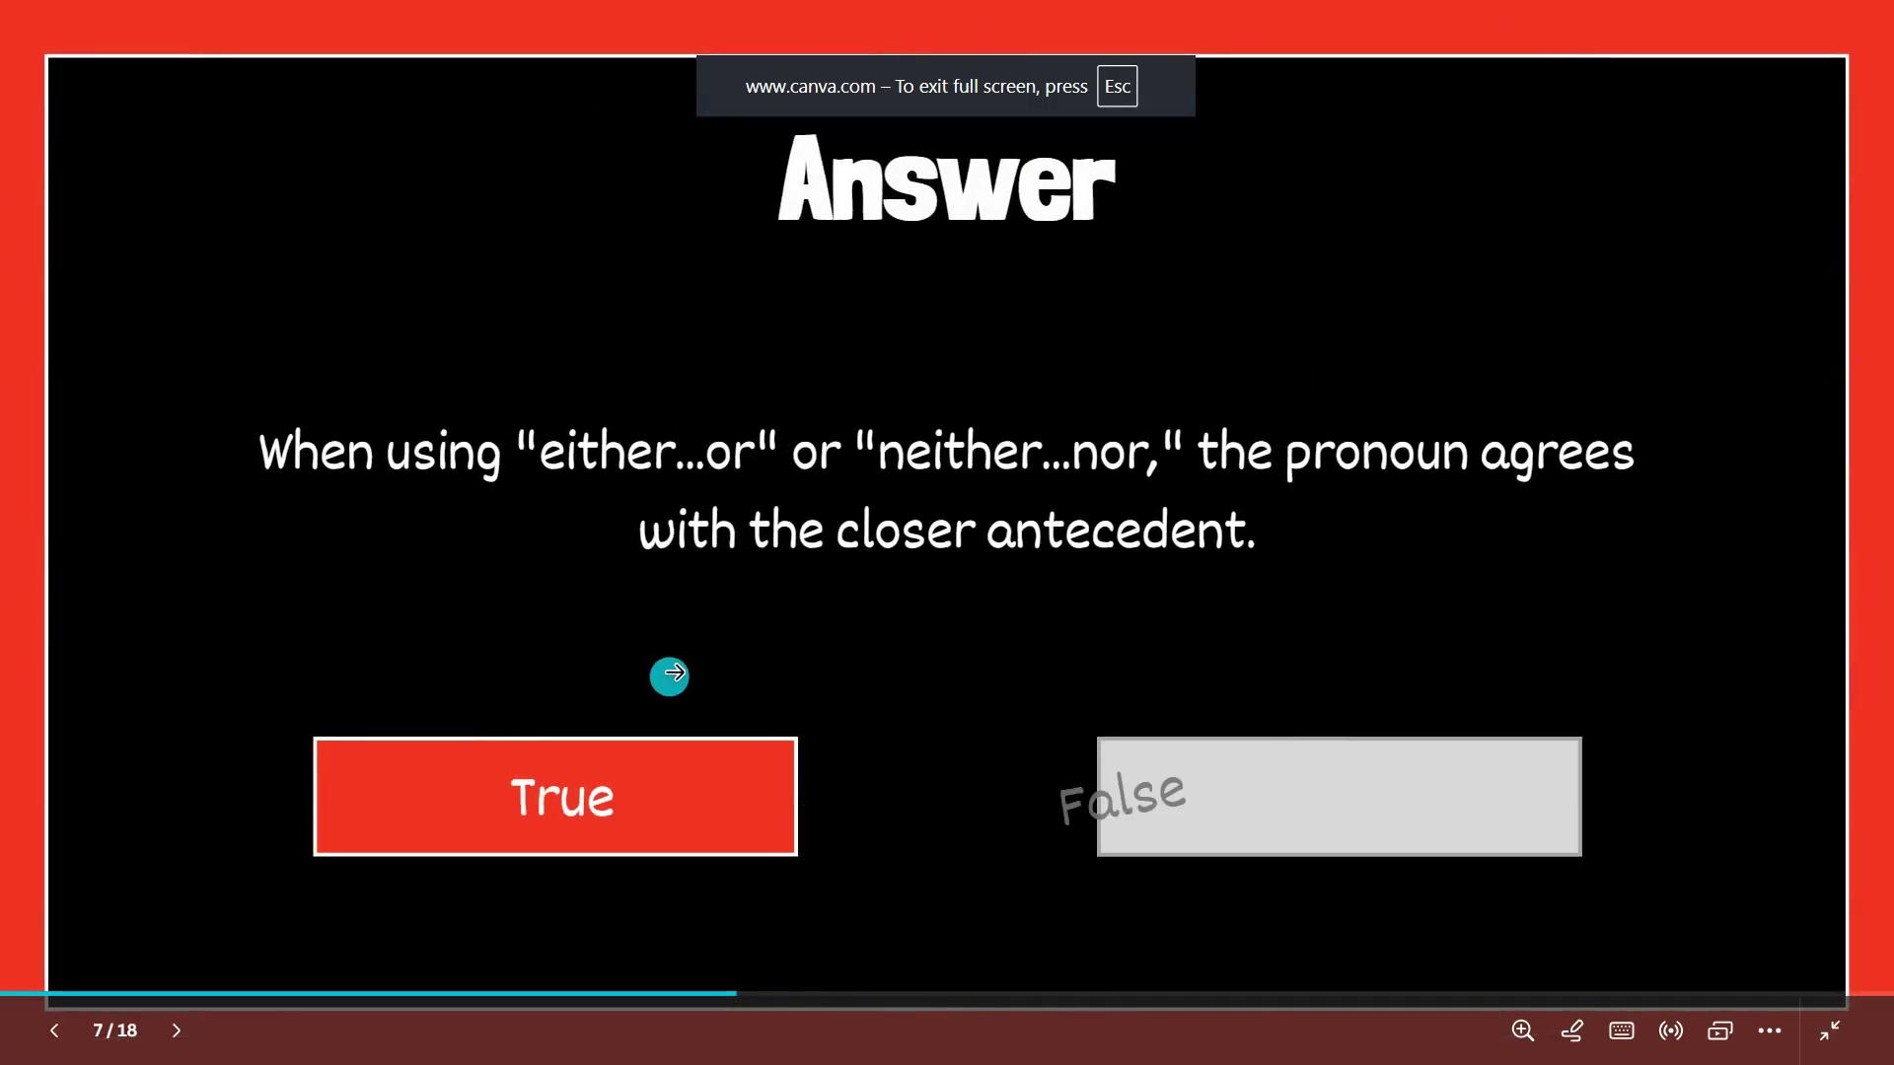